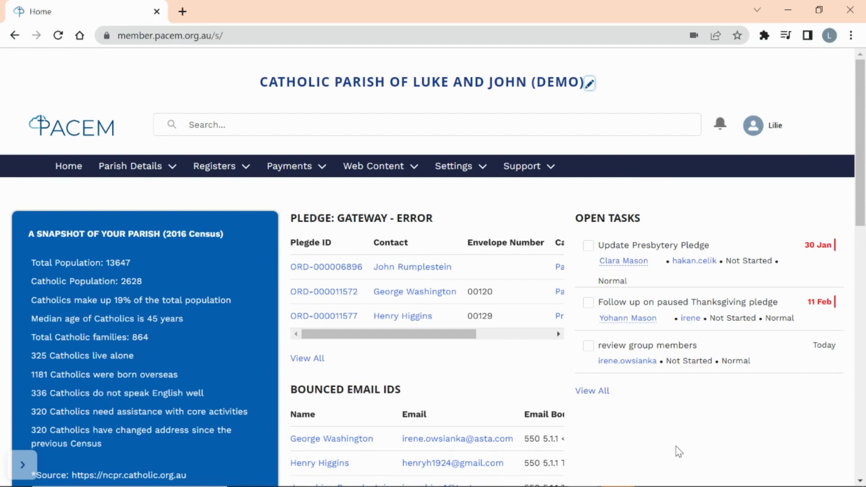
- Visit the Help Topics page, then return to the Home dashboard and scroll through it
{"action": "left_click", "coordinate": [528, 171]}
{"action": "left_click", "coordinate": [492, 189]}
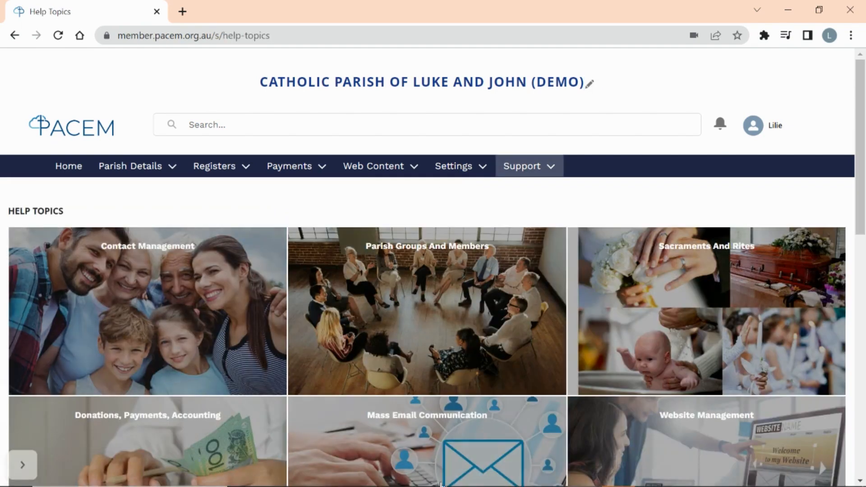
{"action": "left_click", "coordinate": [65, 173]}
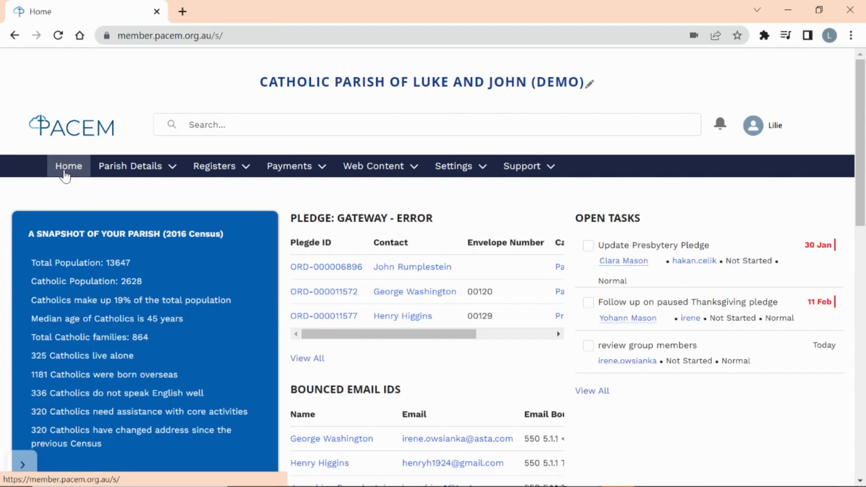
{"action": "mouse_move", "coordinate": [632, 330]}
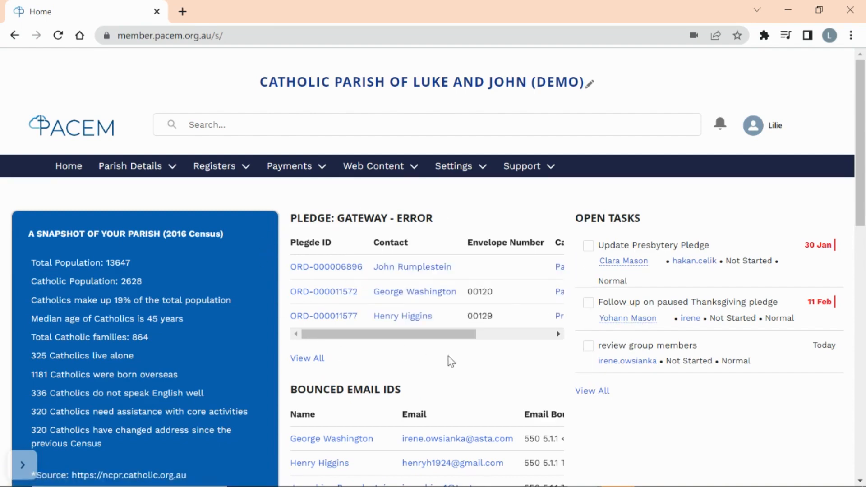
{"action": "scroll", "coordinate": [449, 360], "scroll_direction": "down", "scroll_amount": 3}
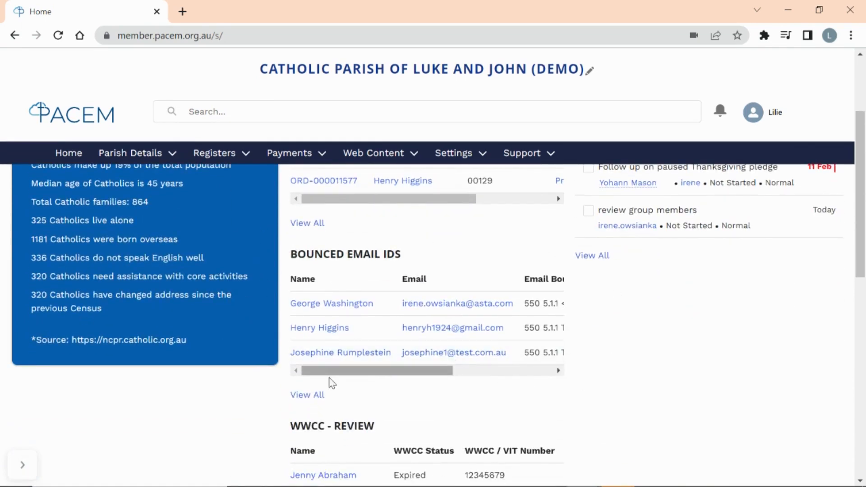
{"action": "scroll", "coordinate": [630, 377], "scroll_direction": "down", "scroll_amount": 5}
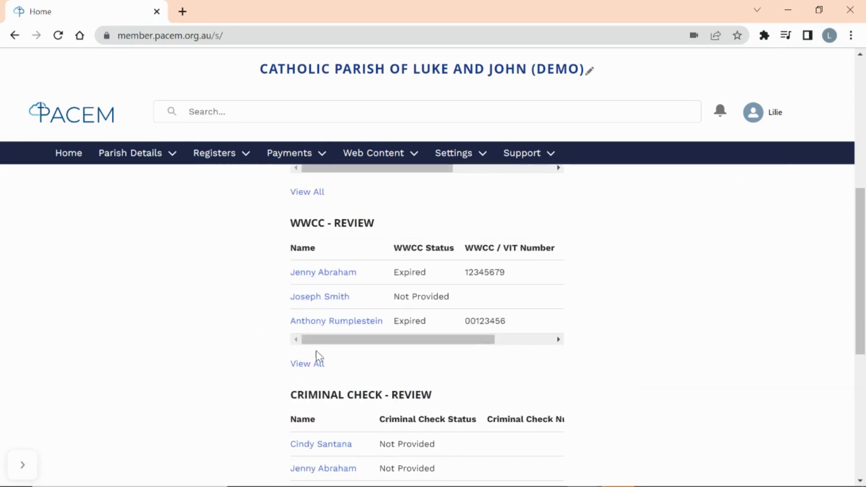
{"action": "scroll", "coordinate": [654, 375], "scroll_direction": "down", "scroll_amount": 2}
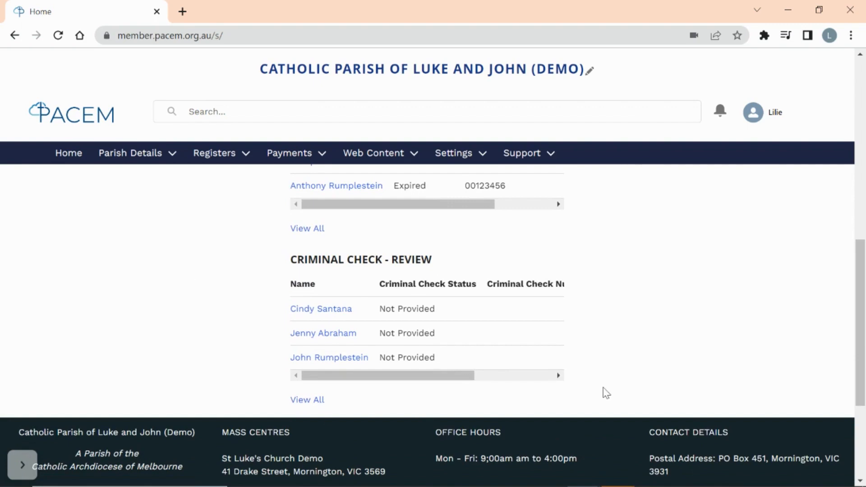
{"action": "scroll", "coordinate": [759, 323], "scroll_direction": "up", "scroll_amount": 3}
{"action": "scroll", "coordinate": [757, 324], "scroll_direction": "up", "scroll_amount": 10}
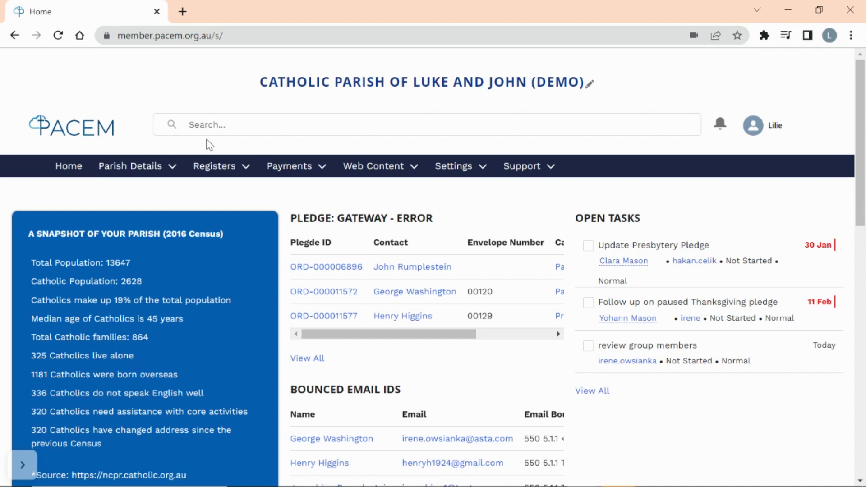
- Search all parish records for 'smith' and browse the results
{"action": "left_click", "coordinate": [191, 123]}
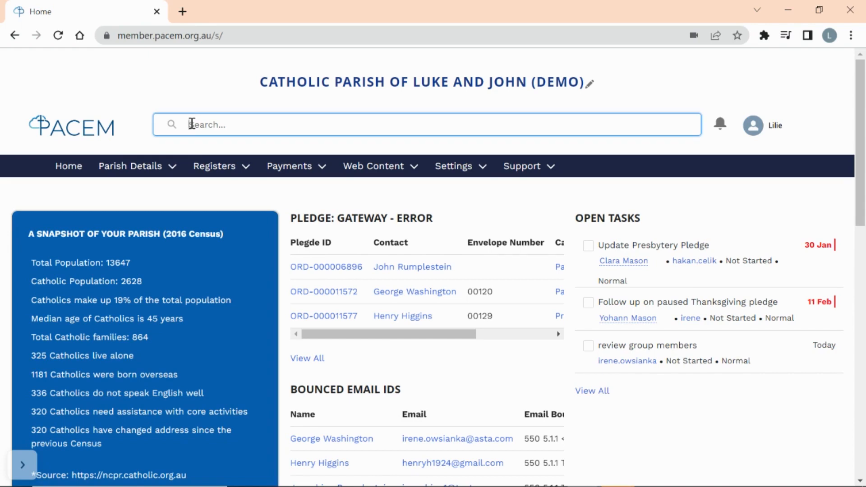
{"action": "type", "text": "smi"}
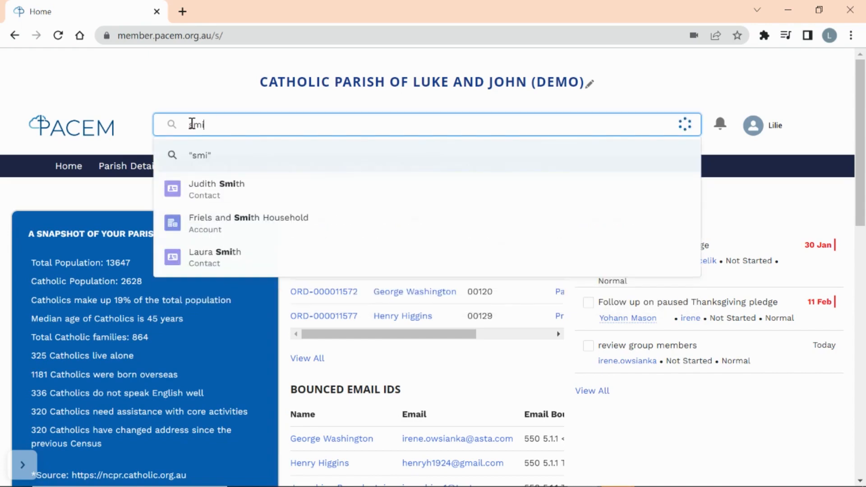
{"action": "type", "text": "th"}
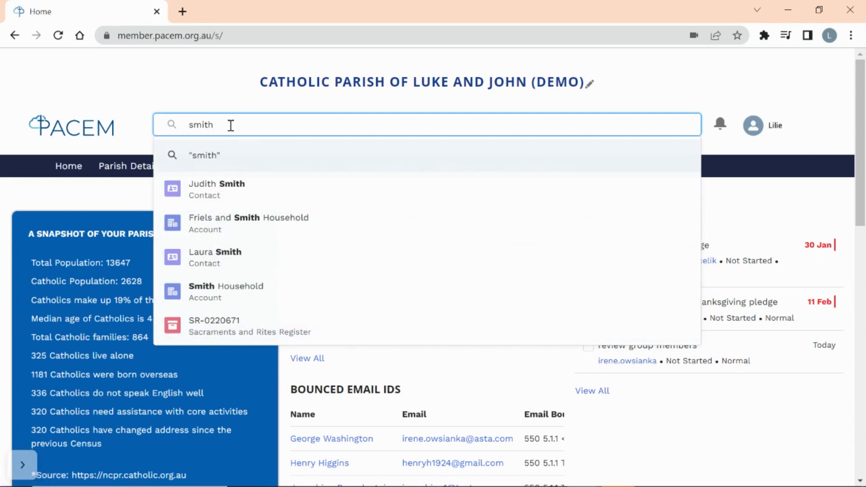
{"action": "key", "text": "Return"}
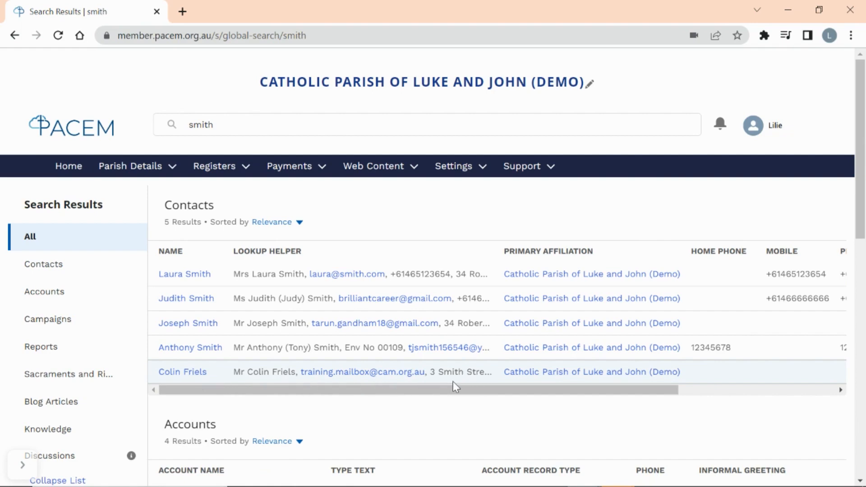
{"action": "scroll", "coordinate": [453, 386], "scroll_direction": "down", "scroll_amount": 3}
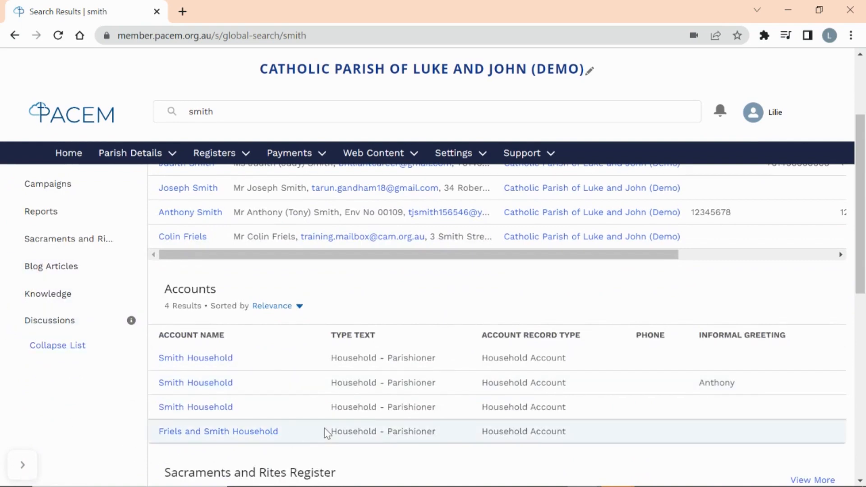
{"action": "scroll", "coordinate": [326, 433], "scroll_direction": "down", "scroll_amount": 4}
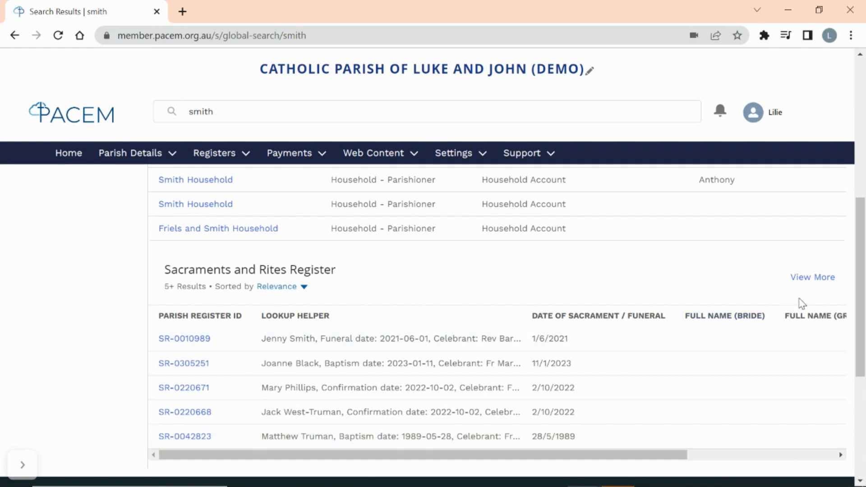
{"action": "scroll", "coordinate": [611, 296], "scroll_direction": "up", "scroll_amount": 6}
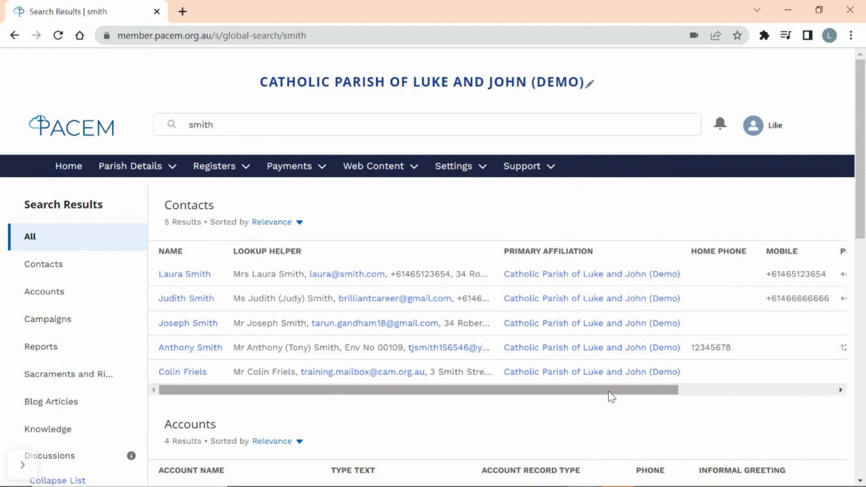
{"action": "left_click_drag", "start_coordinate": [610, 389], "coordinate": [764, 388]}
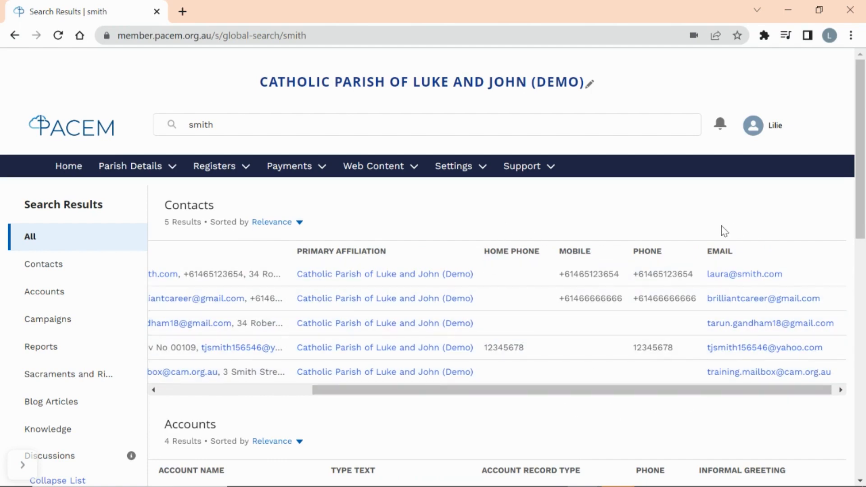
{"action": "left_click_drag", "start_coordinate": [690, 393], "coordinate": [451, 431]}
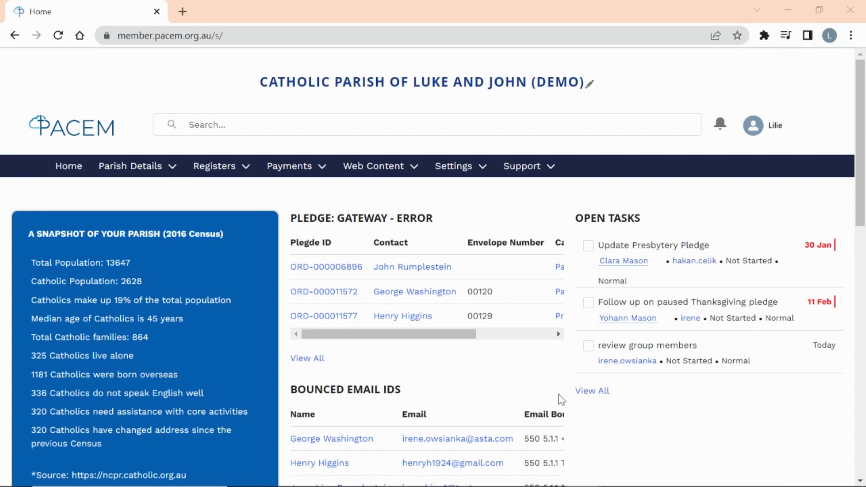
- Switch the Contacts list to Parishioners - Active and pin it as the default view
{"action": "left_click", "coordinate": [138, 173]}
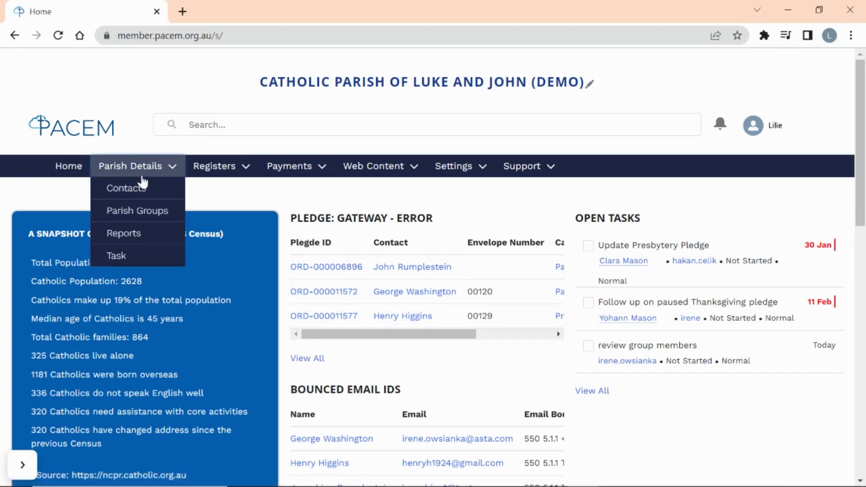
{"action": "left_click", "coordinate": [143, 190]}
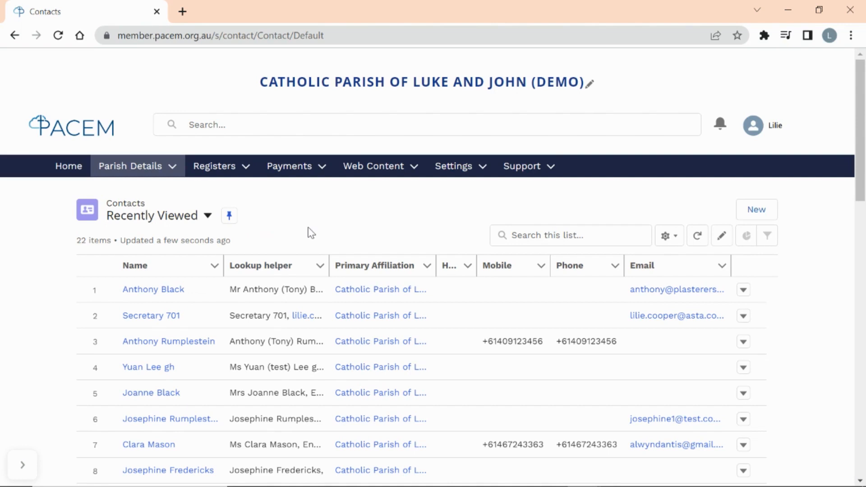
{"action": "left_click", "coordinate": [208, 216]}
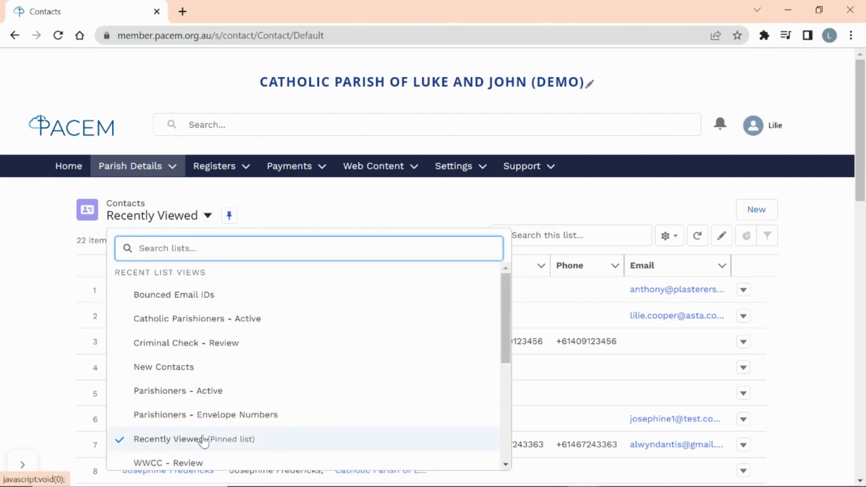
{"action": "left_click", "coordinate": [200, 393]}
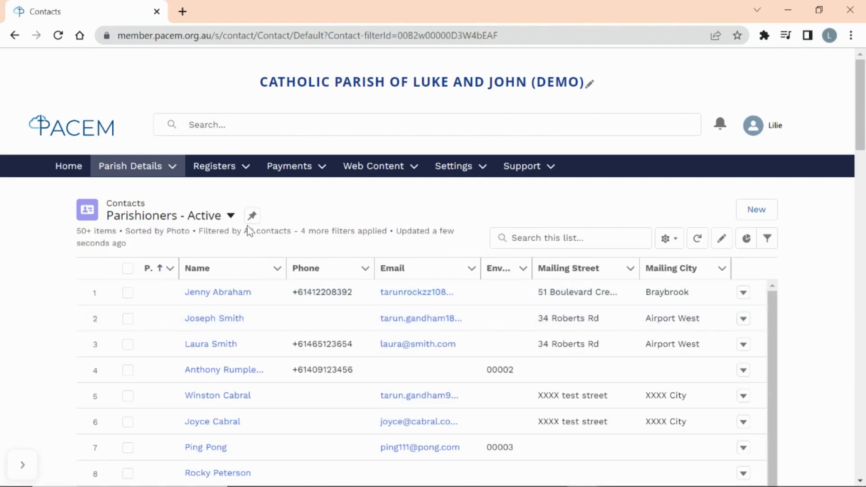
{"action": "left_click", "coordinate": [252, 216]}
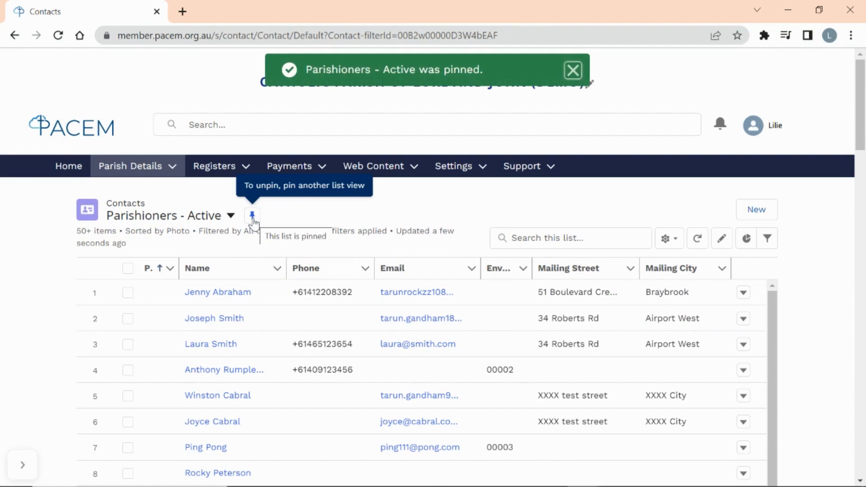
- Reopen Contacts from Home to confirm Parishioners - Active now loads by default
{"action": "left_click", "coordinate": [66, 174]}
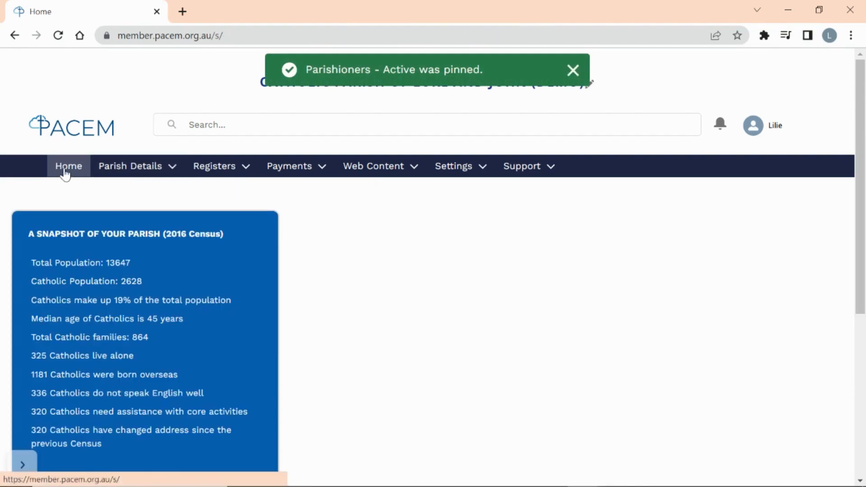
{"action": "left_click", "coordinate": [128, 167]}
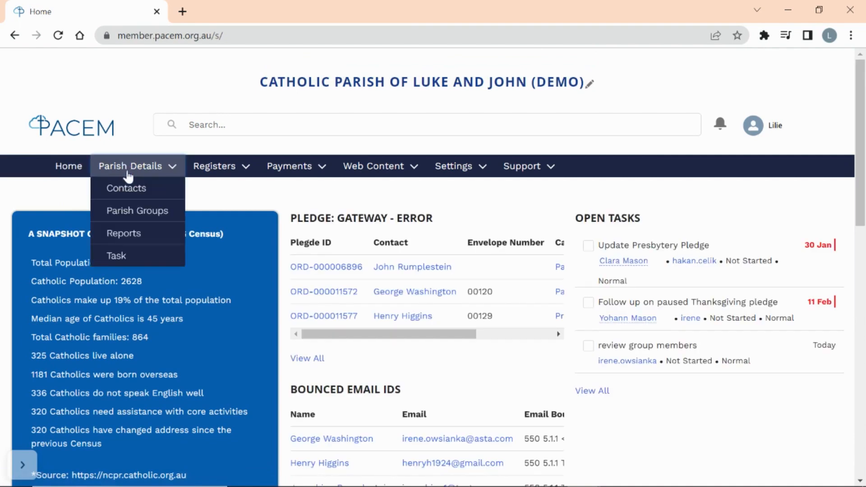
{"action": "left_click", "coordinate": [125, 193]}
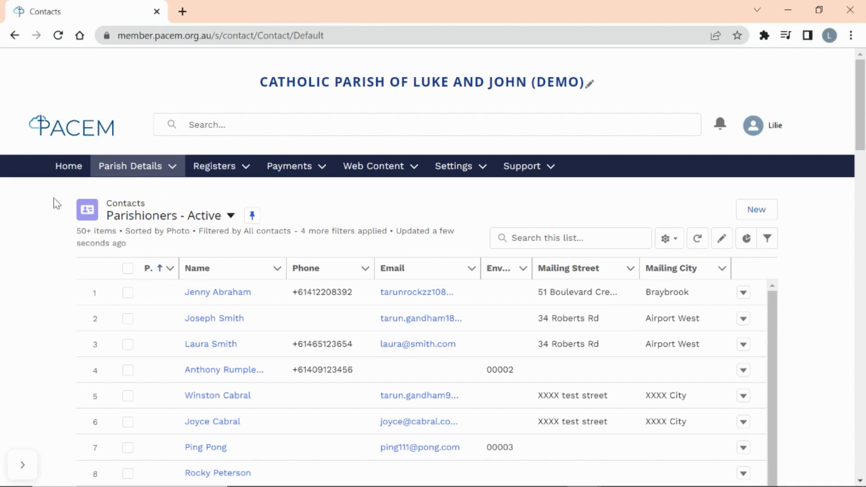
{"action": "left_click", "coordinate": [291, 170]}
- Show the payment schedules and pledges list in the Pledge: Gateway - Active view
{"action": "left_click", "coordinate": [295, 187]}
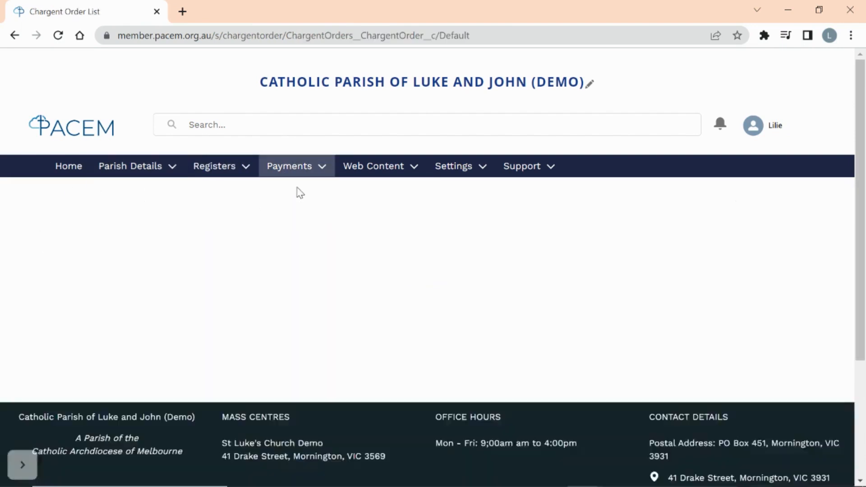
{"action": "left_click", "coordinate": [208, 215]}
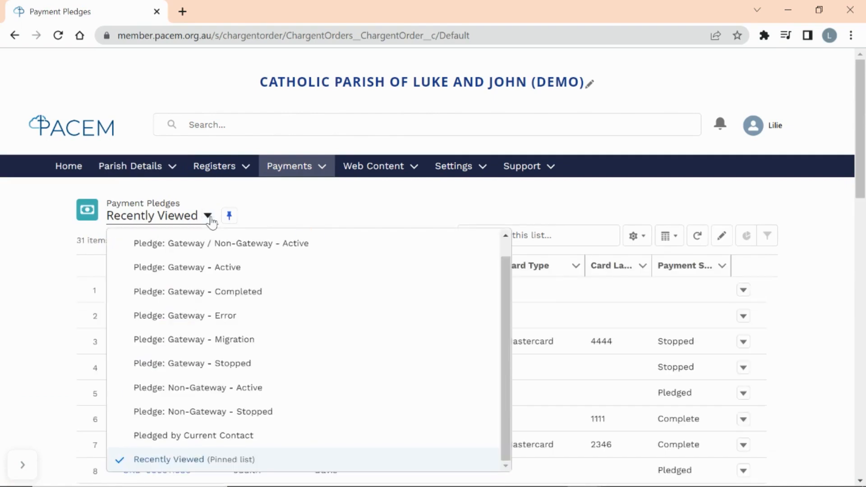
{"action": "left_click", "coordinate": [199, 270]}
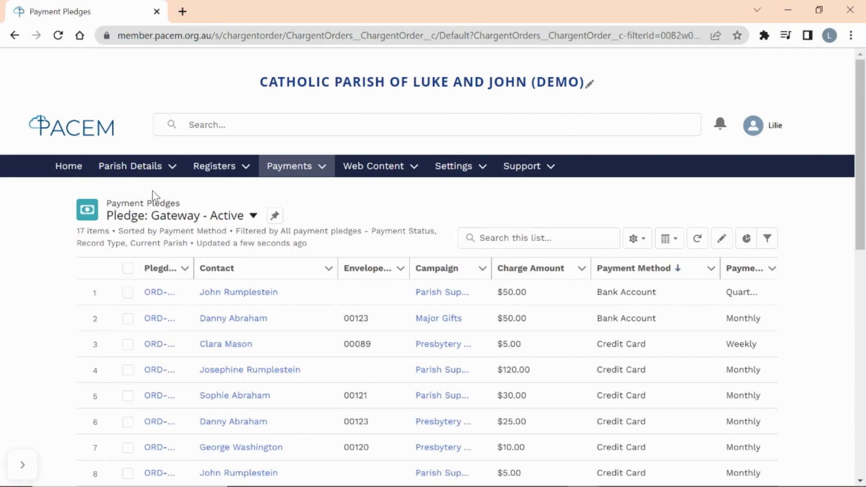
- Open the Contact Management topic from the Help Topics page
{"action": "left_click", "coordinate": [522, 166]}
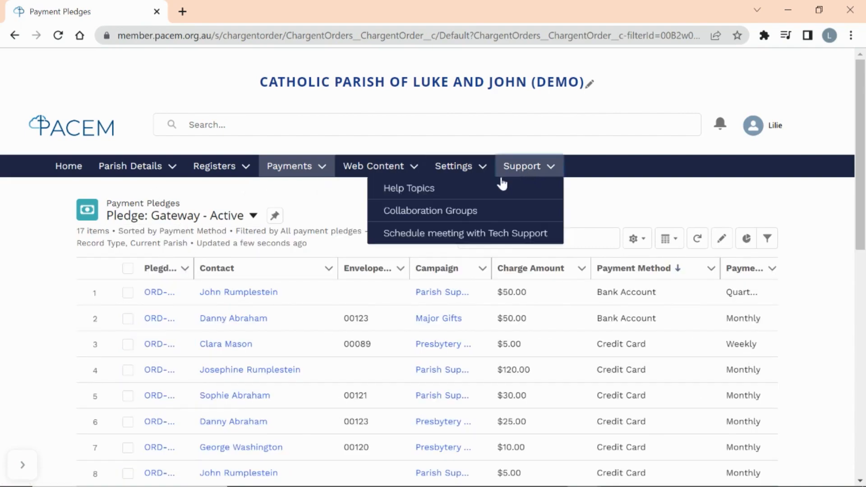
{"action": "left_click", "coordinate": [464, 188]}
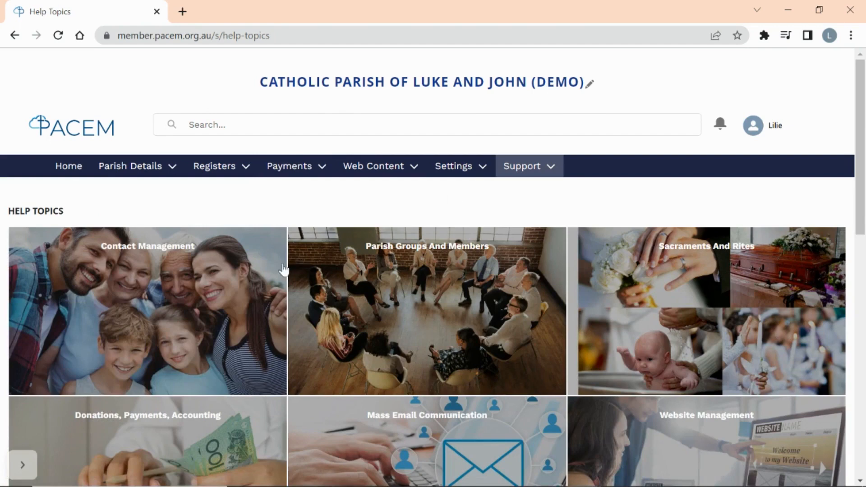
{"action": "left_click", "coordinate": [203, 302]}
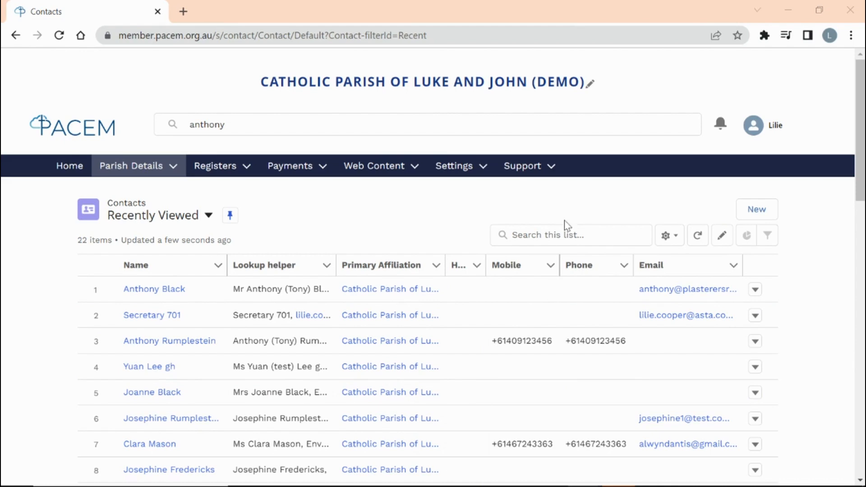
{"action": "left_click", "coordinate": [749, 221]}
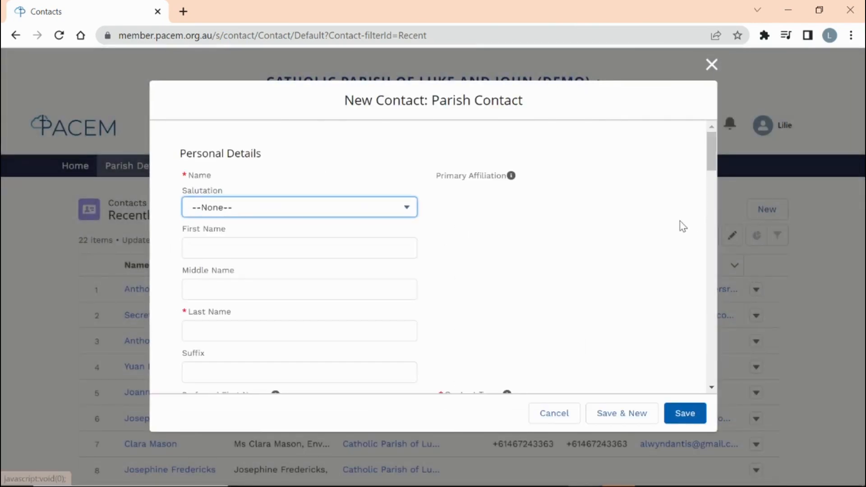
{"action": "mouse_move", "coordinate": [718, 172]}
{"action": "left_mouse_down"}
{"action": "mouse_move", "coordinate": [715, 214]}
{"action": "mouse_move", "coordinate": [713, 188]}
{"action": "left_mouse_up"}
{"action": "left_click", "coordinate": [661, 171]}
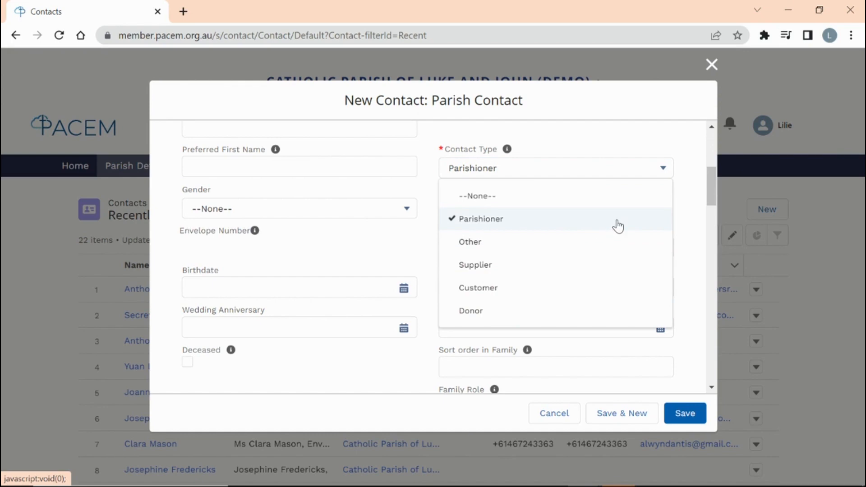
{"action": "left_click", "coordinate": [711, 64]}
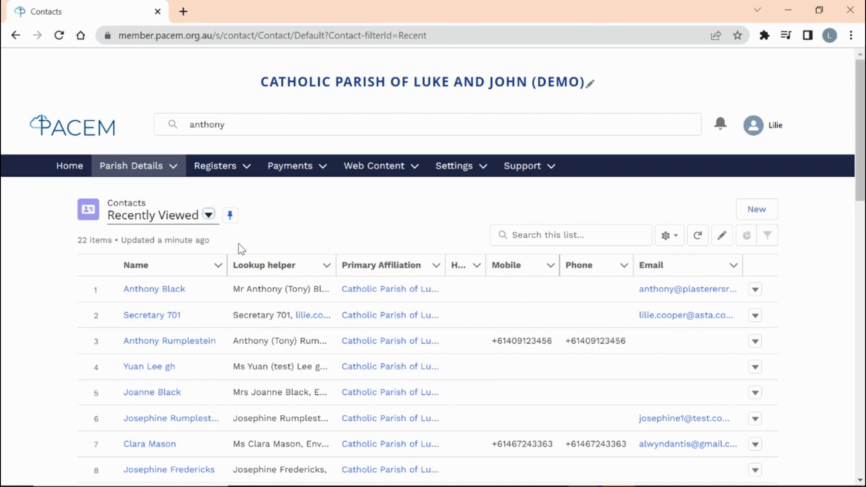
{"action": "left_click", "coordinate": [171, 345]}
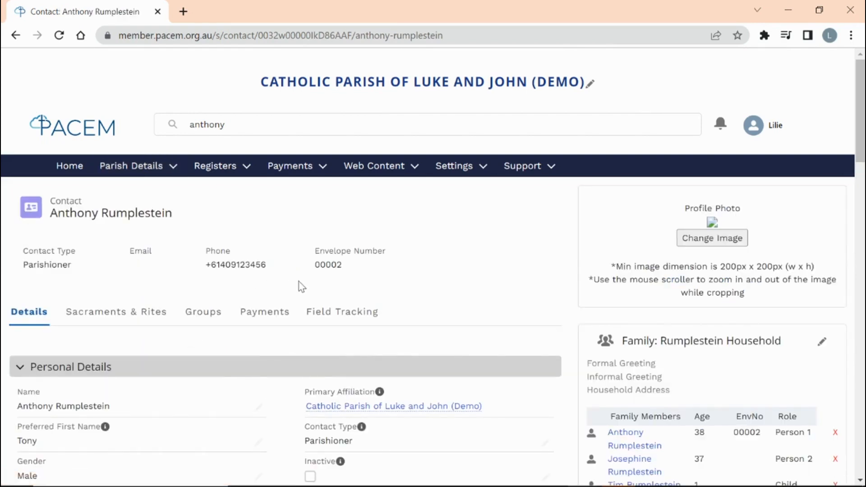
{"action": "scroll", "coordinate": [410, 274], "scroll_direction": "down", "scroll_amount": 1}
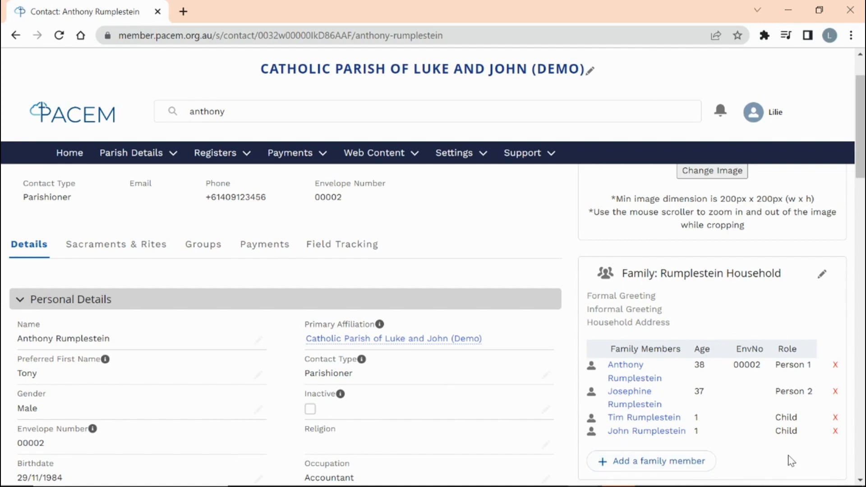
{"action": "left_click", "coordinate": [836, 392]}
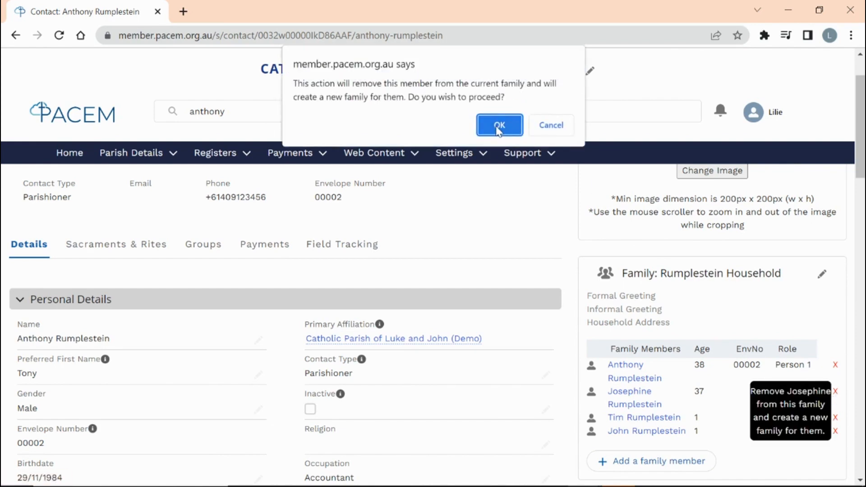
{"action": "left_click", "coordinate": [498, 126]}
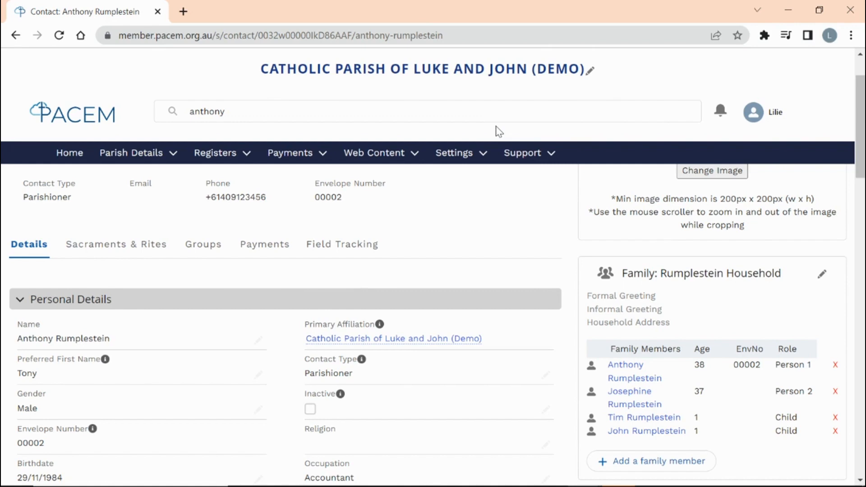
{"action": "left_click", "coordinate": [837, 395]}
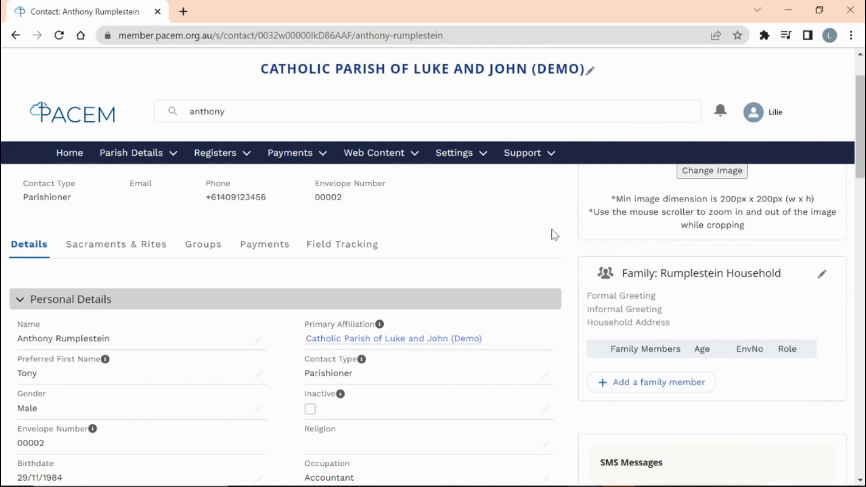
{"action": "left_click", "coordinate": [244, 110]}
{"action": "left_click_drag", "start_coordinate": [244, 110], "coordinate": [186, 110]}
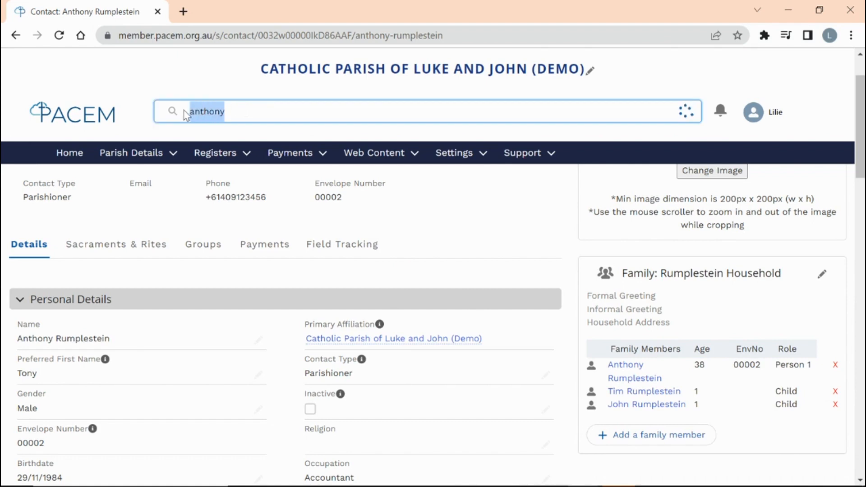
{"action": "type", "text": "josephine"}
{"action": "key", "text": "Return"}
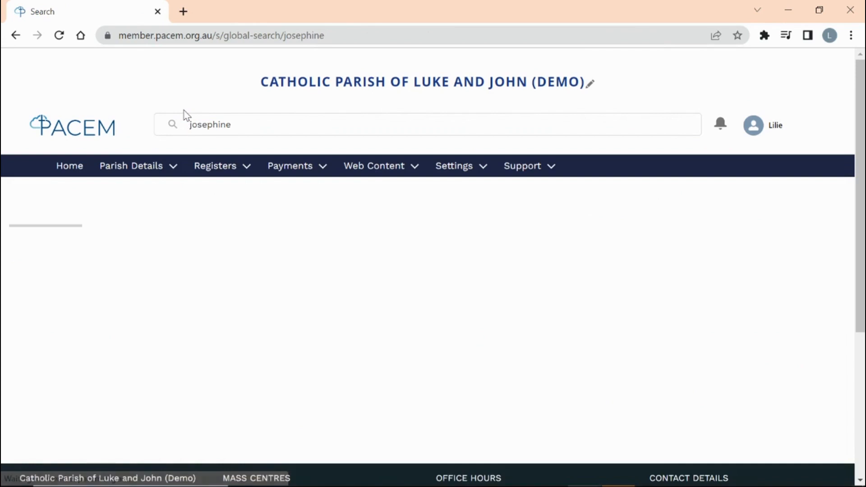
{"action": "left_click", "coordinate": [207, 276]}
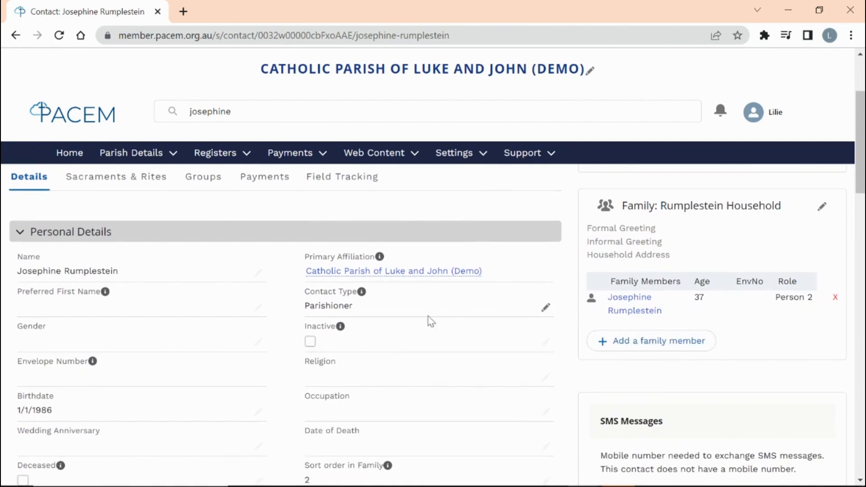
{"action": "scroll", "coordinate": [414, 332], "scroll_direction": "down", "scroll_amount": 6}
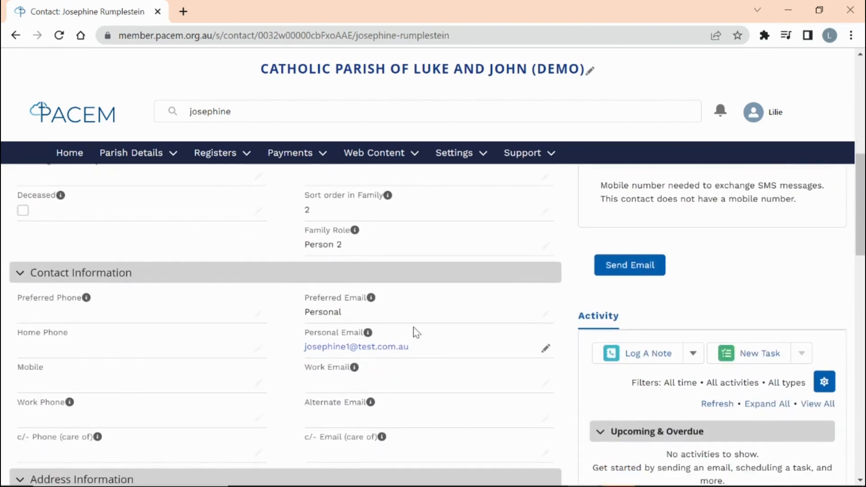
{"action": "scroll", "coordinate": [271, 317], "scroll_direction": "up", "scroll_amount": 1}
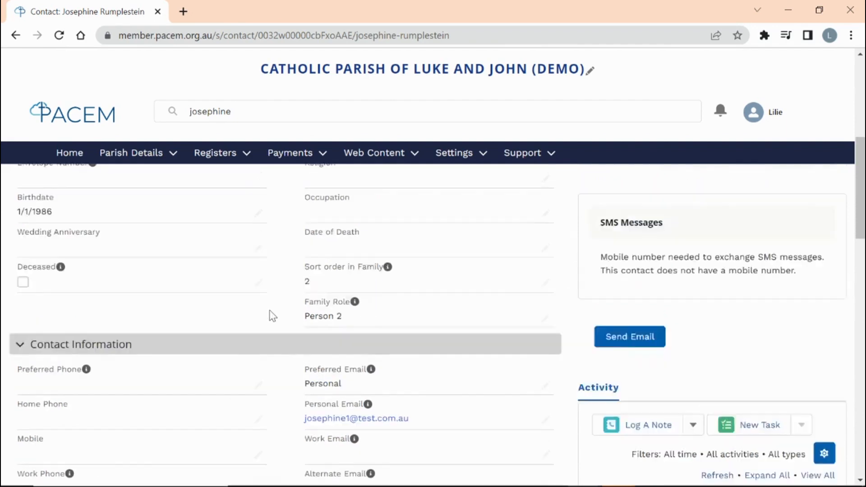
{"action": "scroll", "coordinate": [272, 316], "scroll_direction": "up", "scroll_amount": 10}
{"action": "left_click", "coordinate": [203, 125]}
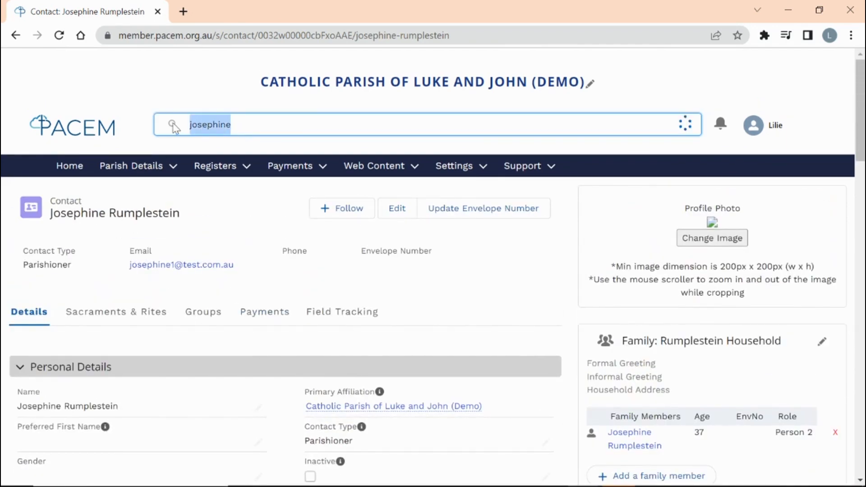
{"action": "type", "text": "anthony"}
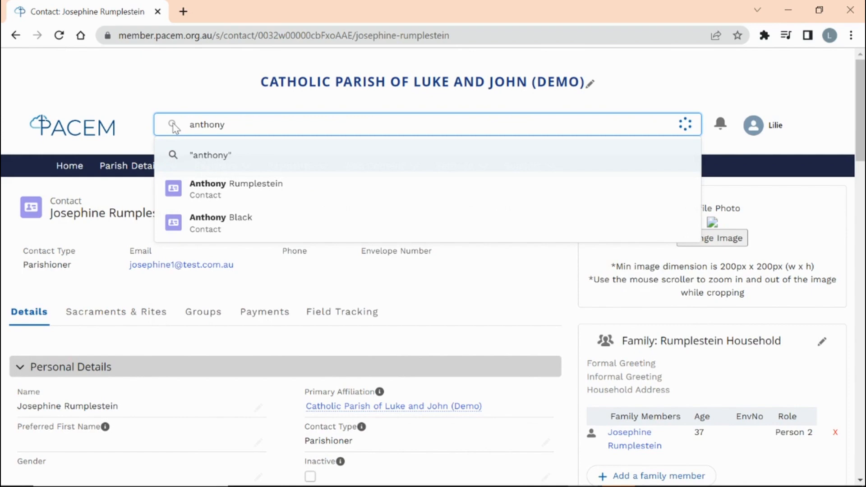
{"action": "left_click", "coordinate": [218, 193]}
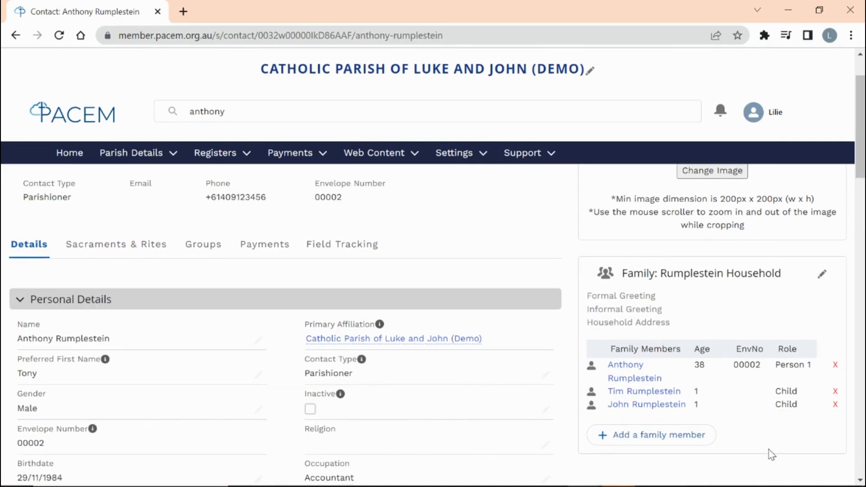
{"action": "left_click", "coordinate": [663, 435]}
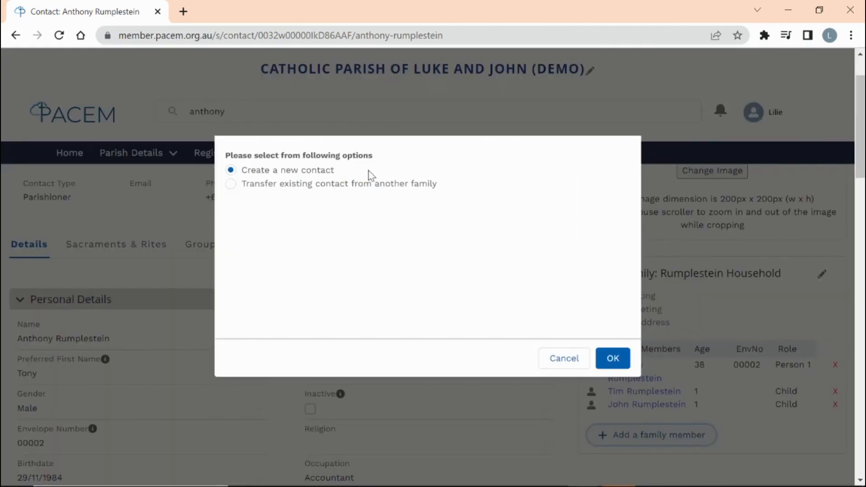
{"action": "left_click", "coordinate": [612, 359]}
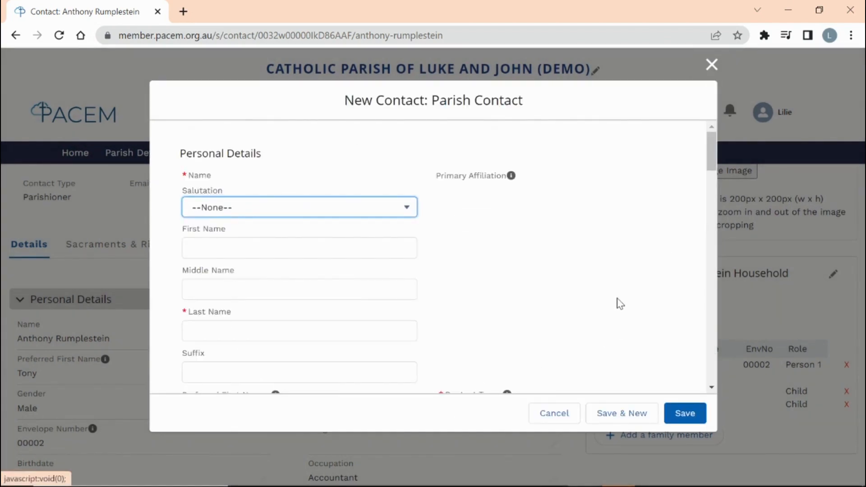
{"action": "left_click", "coordinate": [712, 65]}
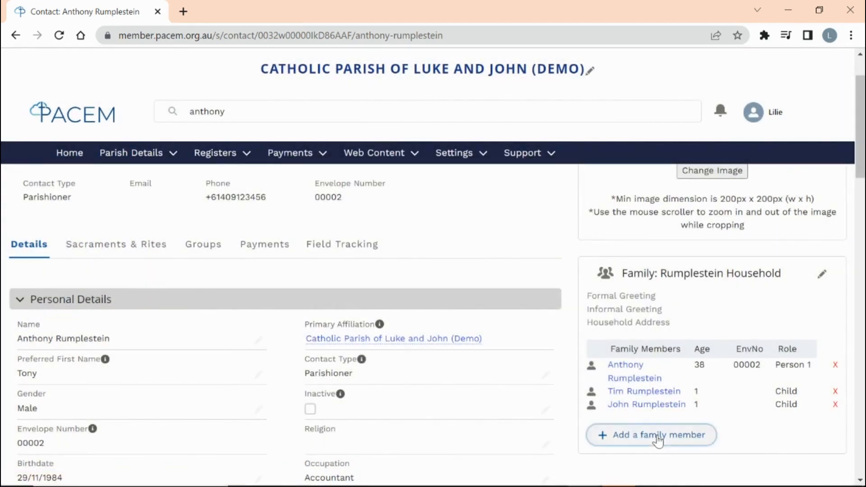
{"action": "left_click", "coordinate": [658, 435]}
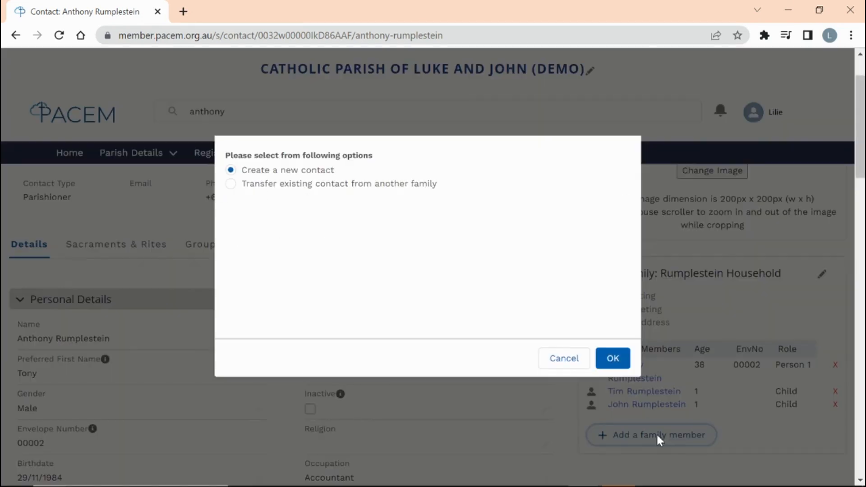
{"action": "left_click", "coordinate": [231, 185]}
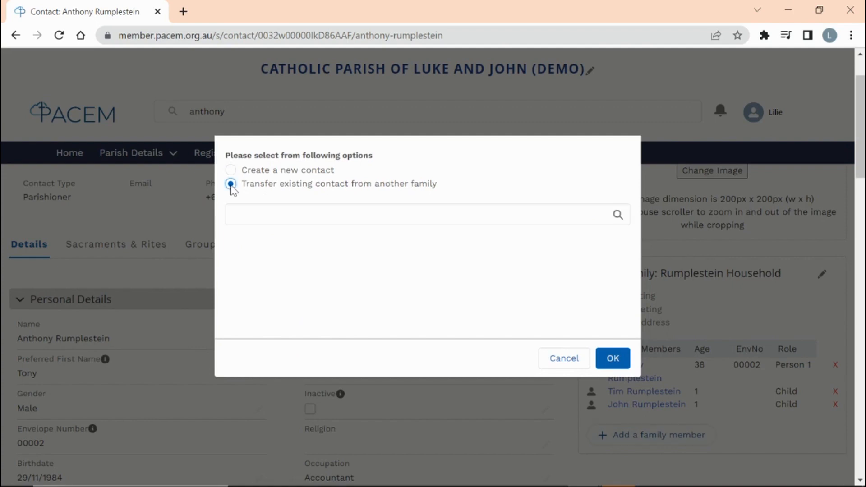
{"action": "left_click", "coordinate": [261, 216]}
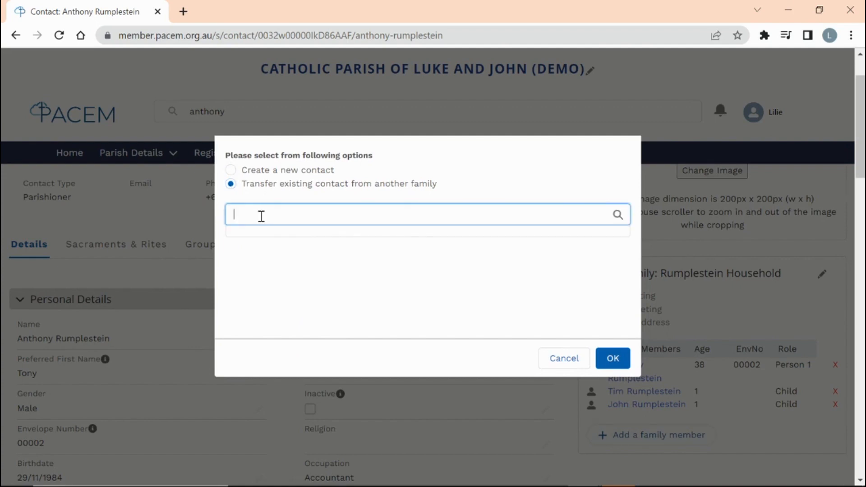
{"action": "type", "text": "josephine"}
{"action": "left_click", "coordinate": [285, 262]}
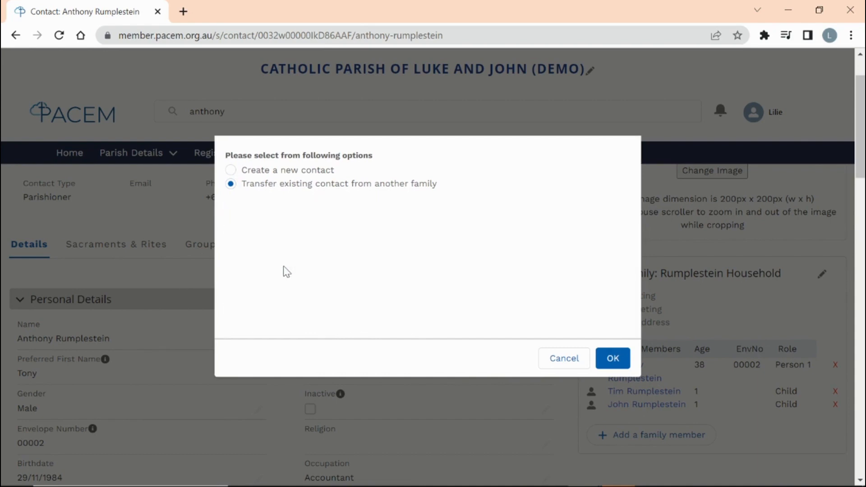
{"action": "left_click", "coordinate": [614, 358]}
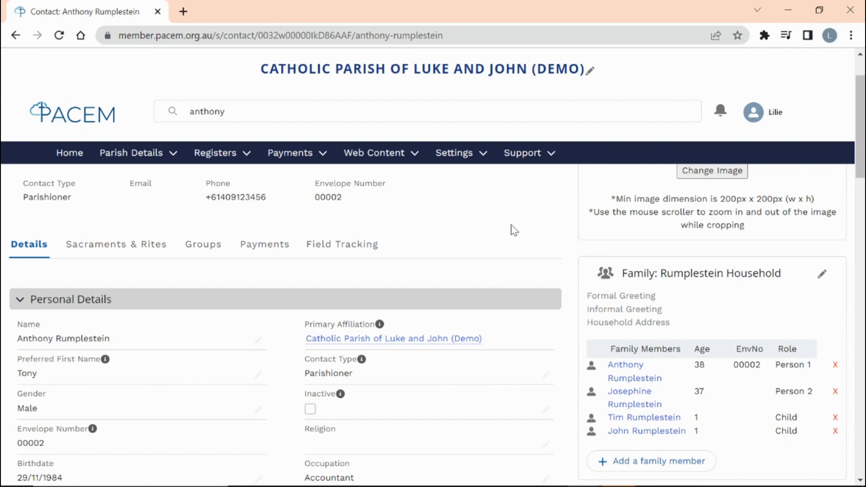
- Show the Sacraments & Rites section of Anthony's record
{"action": "scroll", "coordinate": [513, 230], "scroll_direction": "up", "scroll_amount": 2}
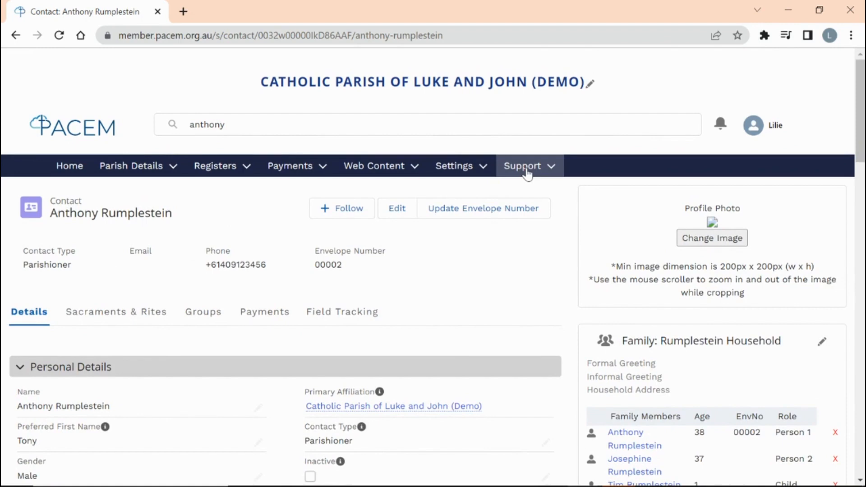
{"action": "left_click", "coordinate": [554, 171]}
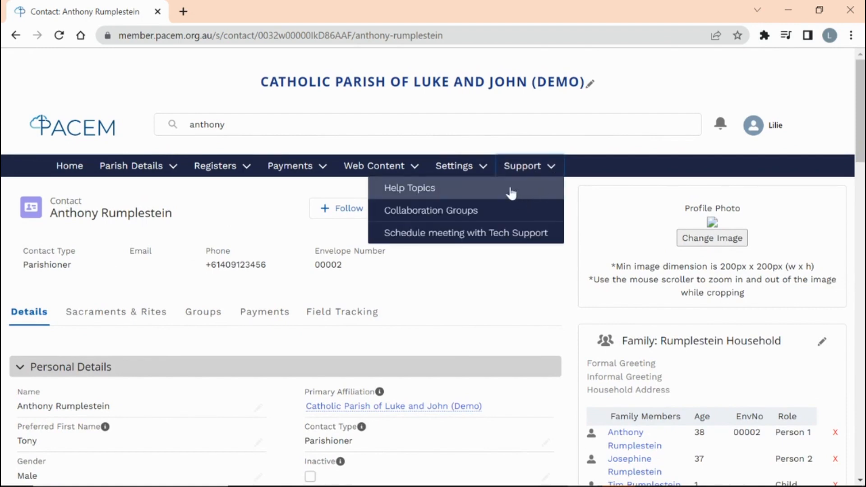
{"action": "left_click", "coordinate": [532, 294]}
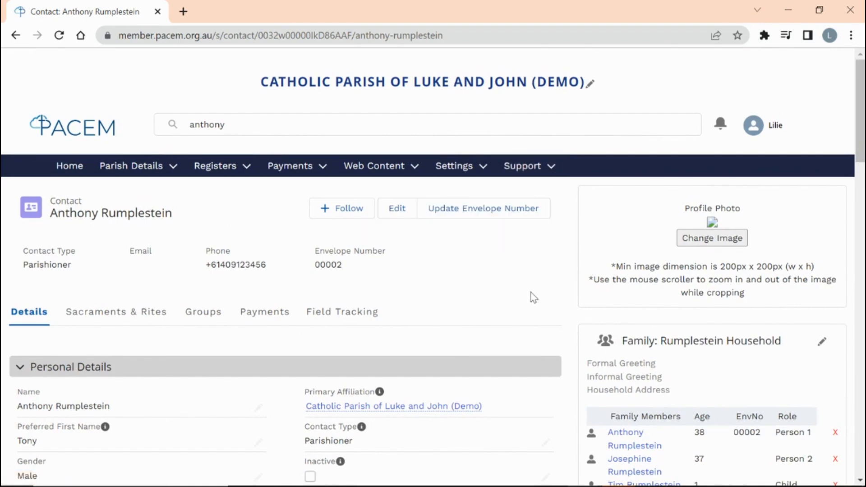
{"action": "left_click", "coordinate": [119, 314]}
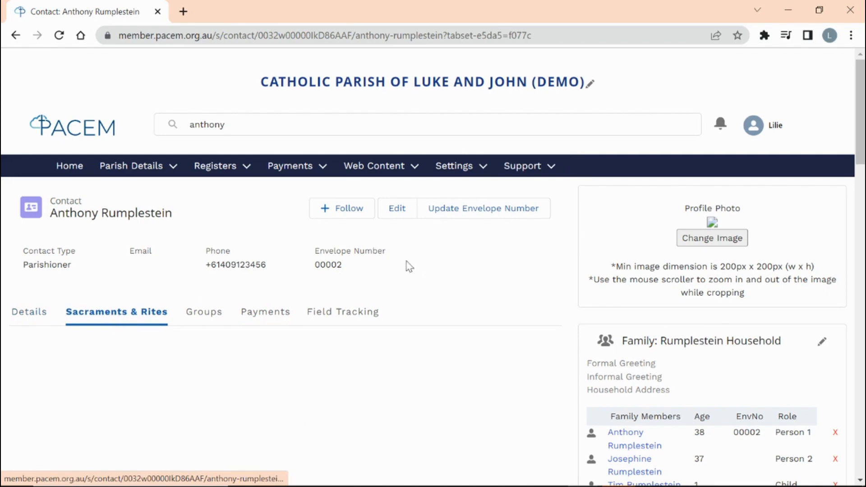
- Review Anthony's Confirmation, First Eucharist and Baptism records with their dates
{"action": "scroll", "coordinate": [496, 281], "scroll_direction": "down", "scroll_amount": 2}
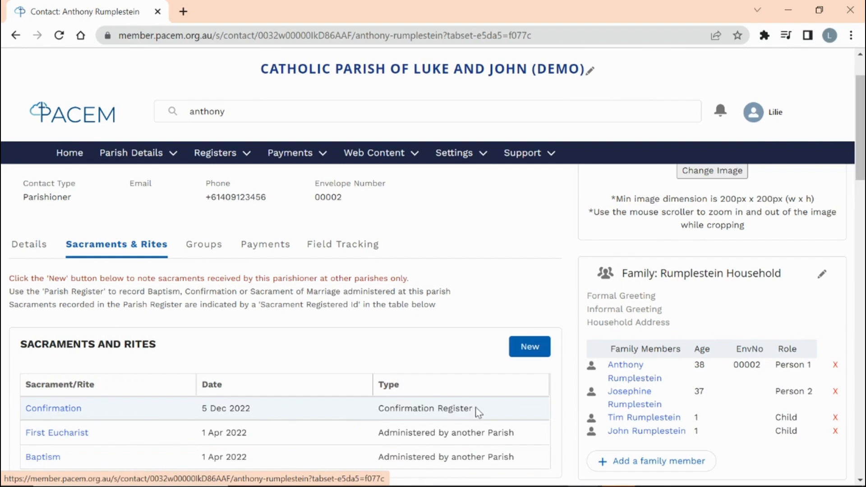
{"action": "scroll", "coordinate": [478, 411], "scroll_direction": "down", "scroll_amount": 2}
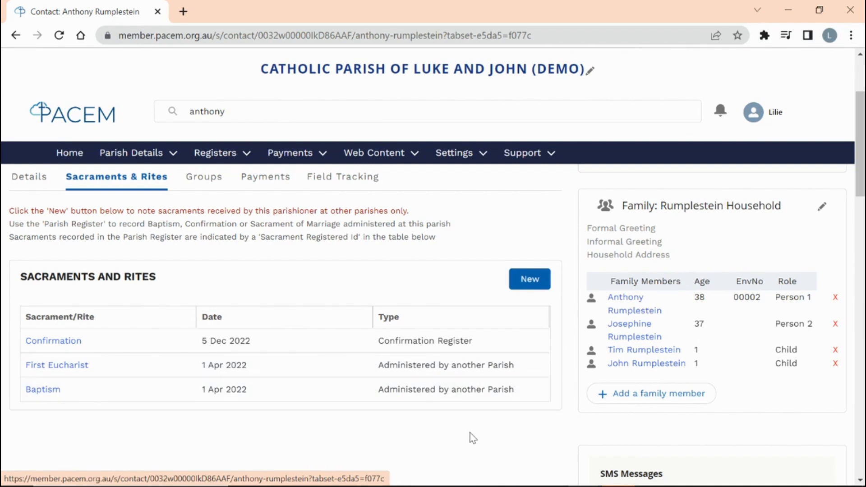
{"action": "scroll", "coordinate": [472, 438], "scroll_direction": "up", "scroll_amount": 1}
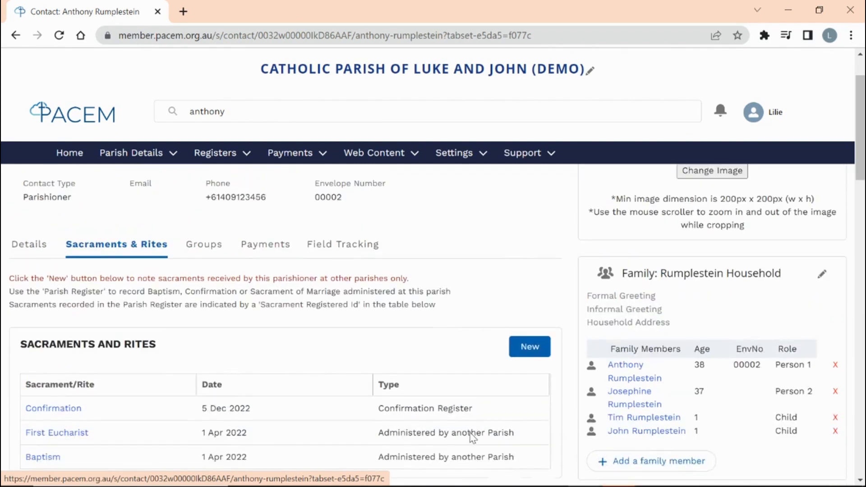
{"action": "left_click", "coordinate": [202, 249]}
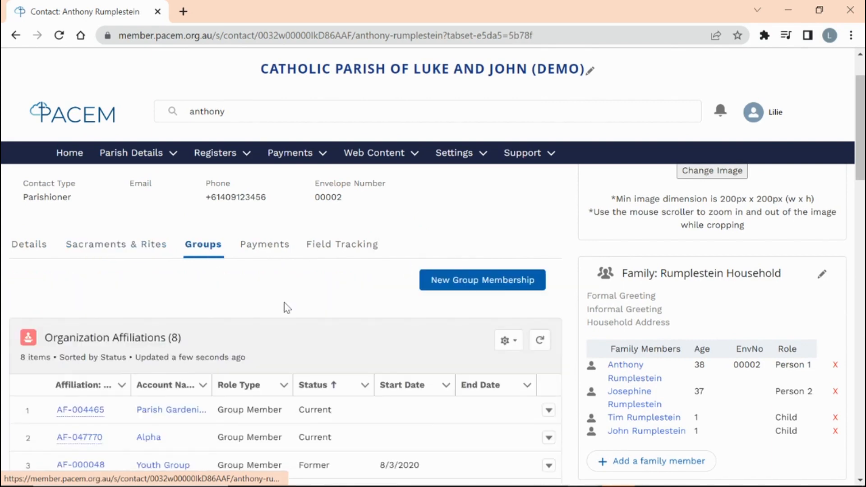
- Look through Anthony's eight organisation affiliations, including Parish Gardening and Alpha
{"action": "scroll", "coordinate": [285, 306], "scroll_direction": "down", "scroll_amount": 2}
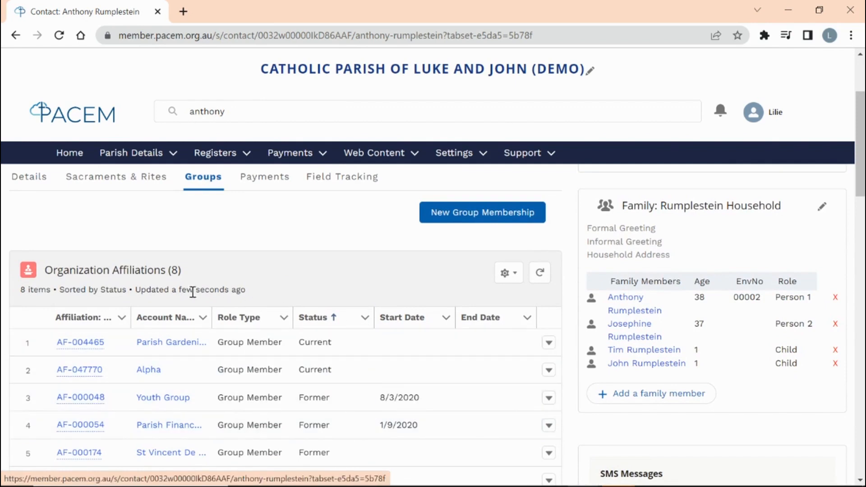
{"action": "scroll", "coordinate": [246, 251], "scroll_direction": "up", "scroll_amount": 2}
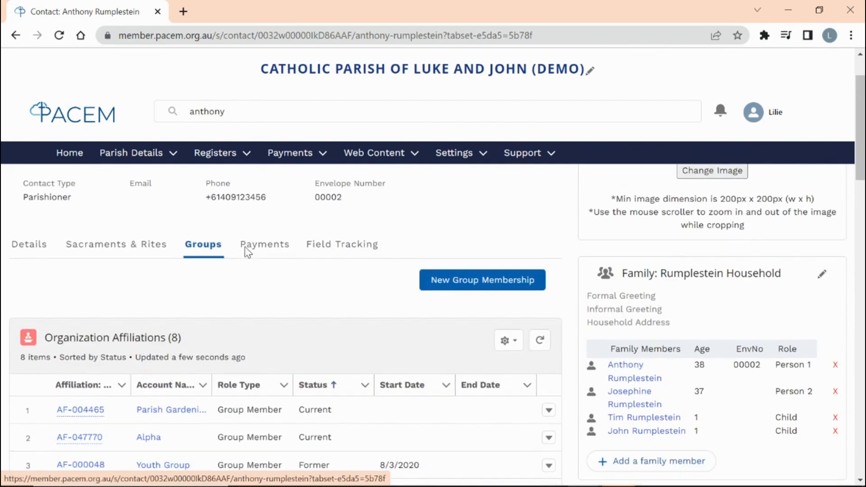
{"action": "left_click", "coordinate": [274, 247]}
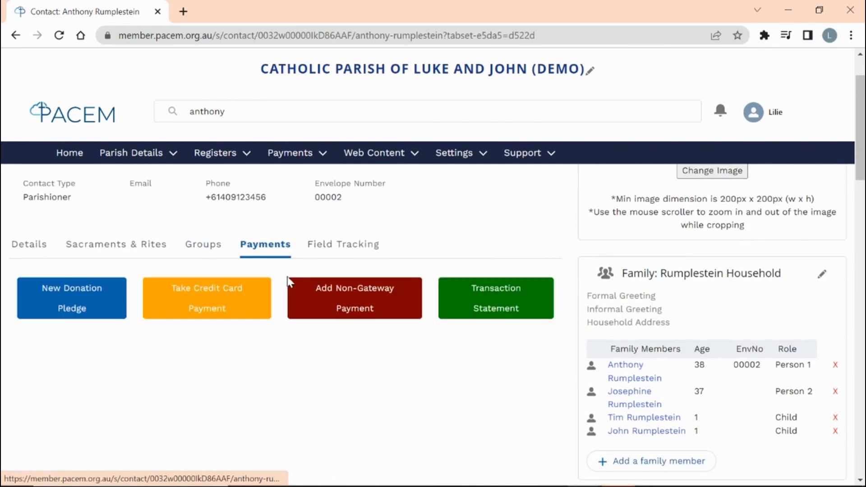
- Scroll through Anthony's three payment pledges, including Parish Support, and his transactions
{"action": "scroll", "coordinate": [473, 383], "scroll_direction": "down", "scroll_amount": 3}
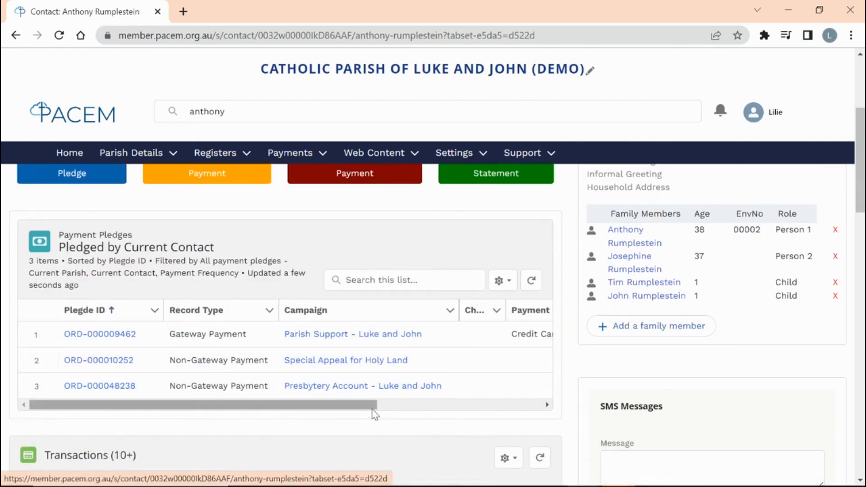
{"action": "scroll", "coordinate": [373, 411], "scroll_direction": "down", "scroll_amount": 5}
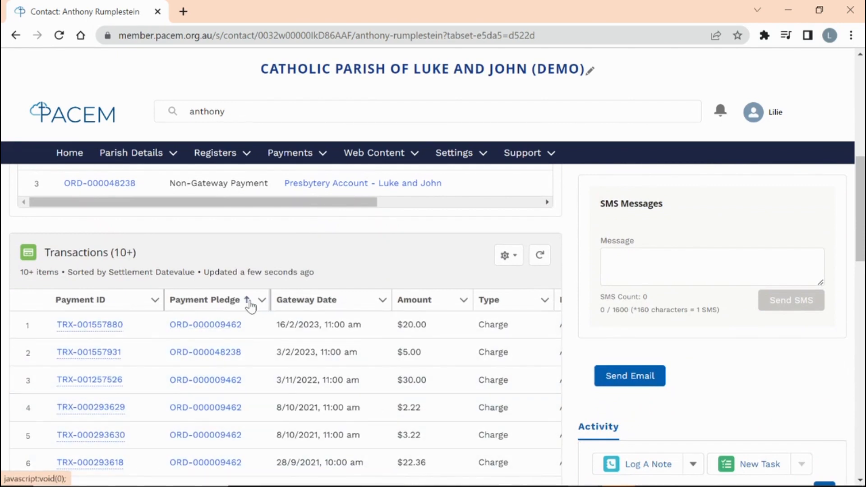
{"action": "scroll", "coordinate": [251, 304], "scroll_direction": "up", "scroll_amount": 3}
{"action": "scroll", "coordinate": [251, 305], "scroll_direction": "up", "scroll_amount": 4}
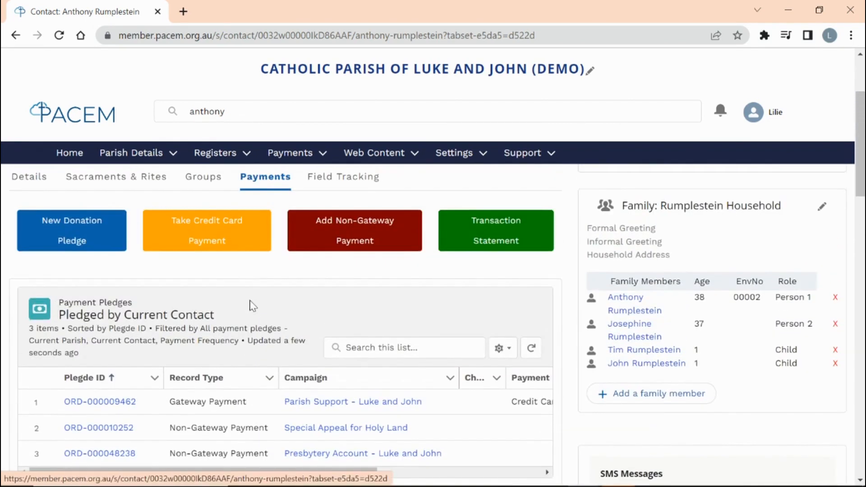
{"action": "scroll", "coordinate": [251, 306], "scroll_direction": "up", "scroll_amount": 1}
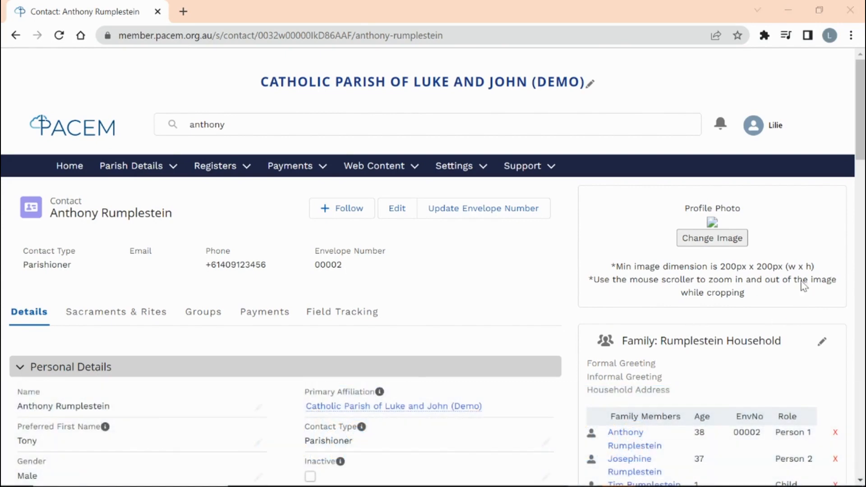
{"action": "scroll", "coordinate": [857, 178], "scroll_direction": "down", "scroll_amount": 4}
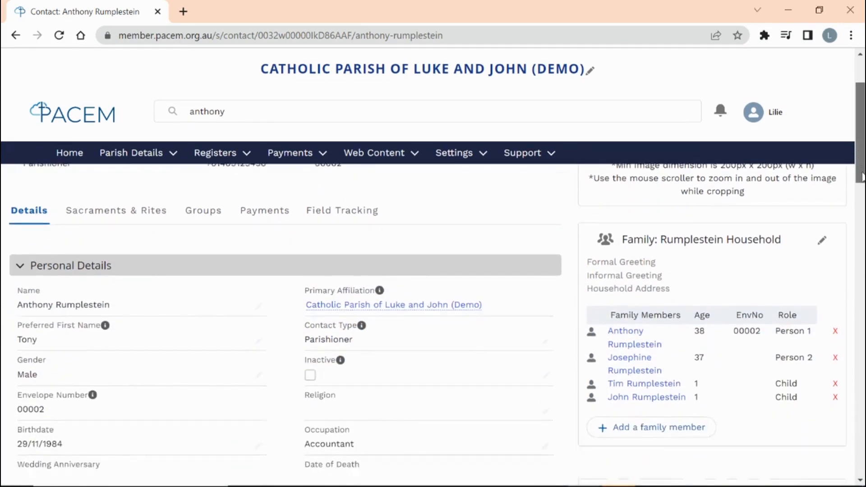
{"action": "scroll", "coordinate": [433, 316], "scroll_direction": "down", "scroll_amount": 10}
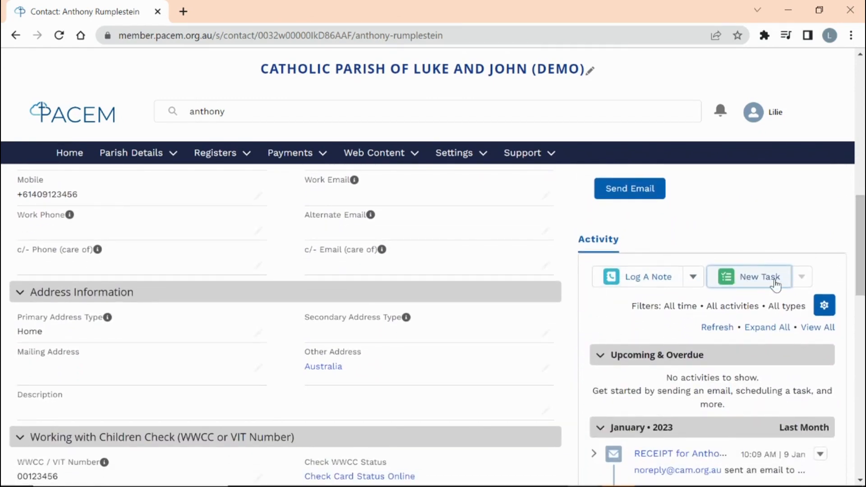
{"action": "left_click_drag", "start_coordinate": [862, 263], "coordinate": [862, 340]}
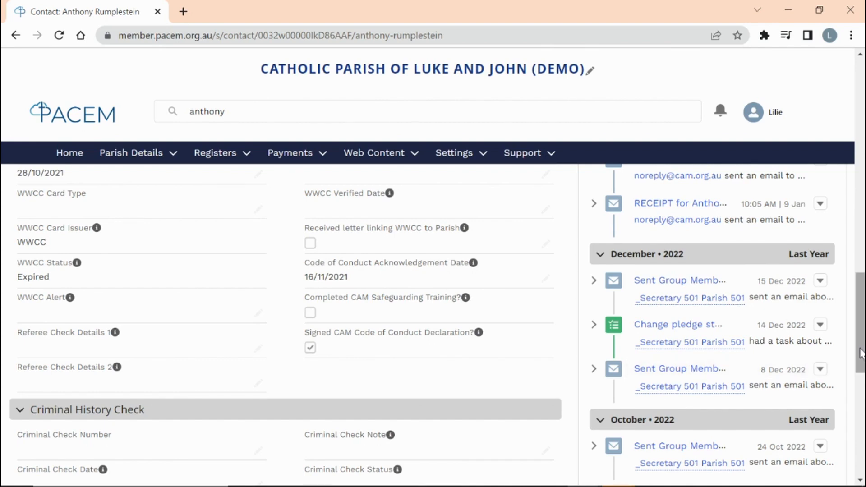
{"action": "left_click_drag", "start_coordinate": [861, 354], "coordinate": [863, 231]}
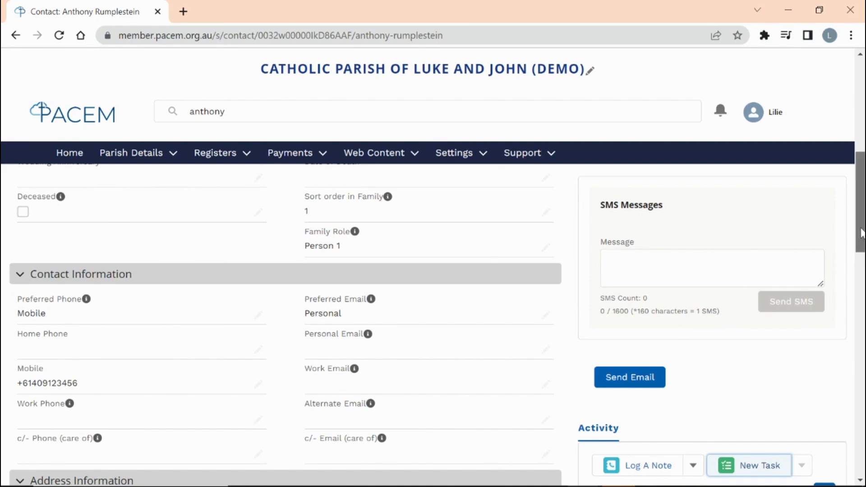
{"action": "left_click_drag", "start_coordinate": [861, 232], "coordinate": [861, 268]}
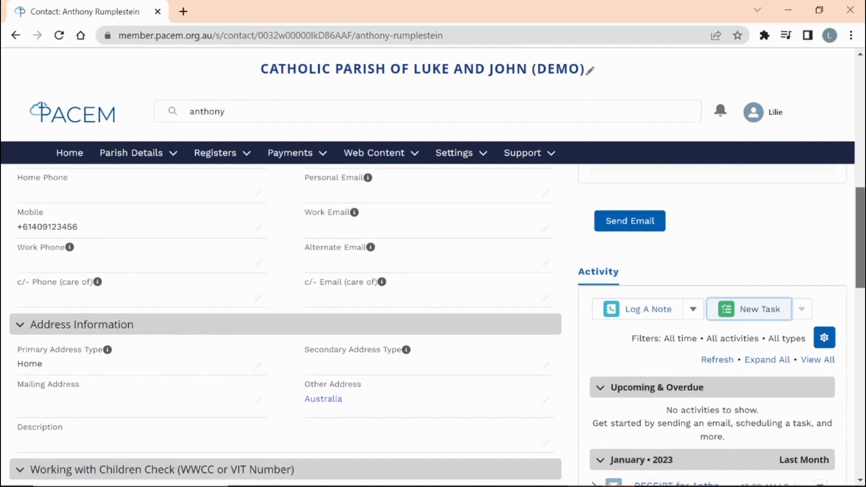
- Start a new task for the contact and reassign it to secretary101
{"action": "left_click", "coordinate": [753, 316]}
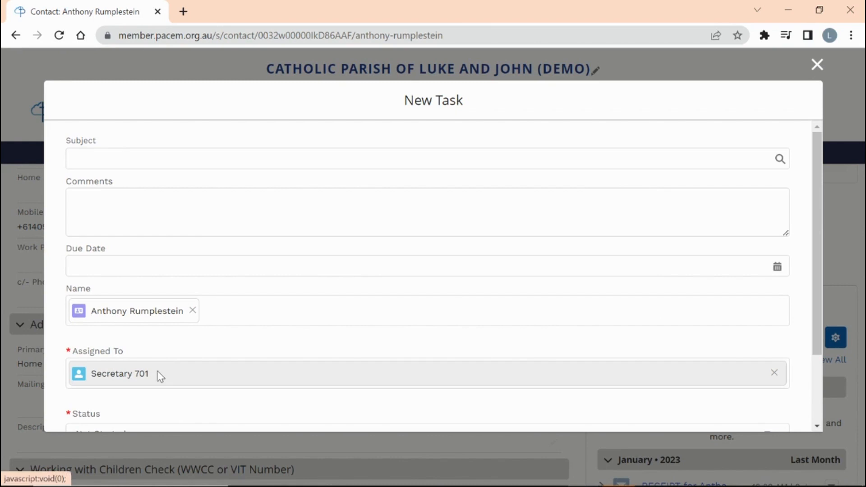
{"action": "left_click", "coordinate": [774, 374]}
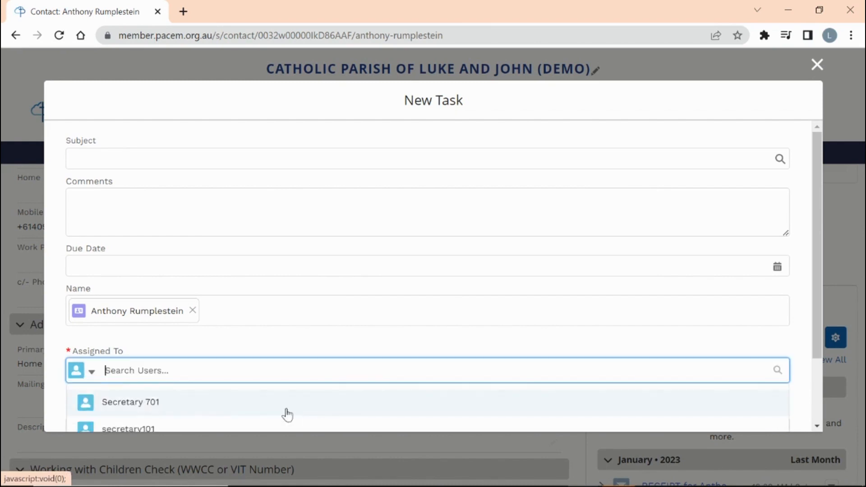
{"action": "scroll", "coordinate": [203, 383], "scroll_direction": "down", "scroll_amount": 2}
{"action": "left_click", "coordinate": [143, 372]}
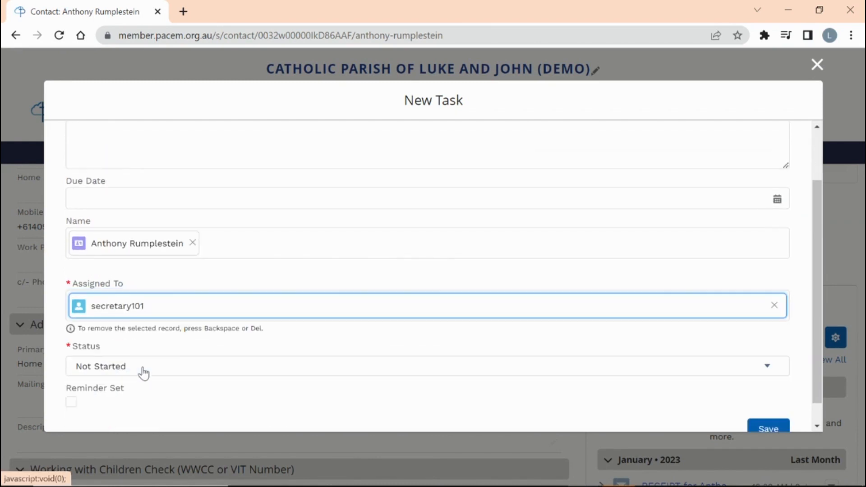
{"action": "scroll", "coordinate": [367, 276], "scroll_direction": "up", "scroll_amount": 2}
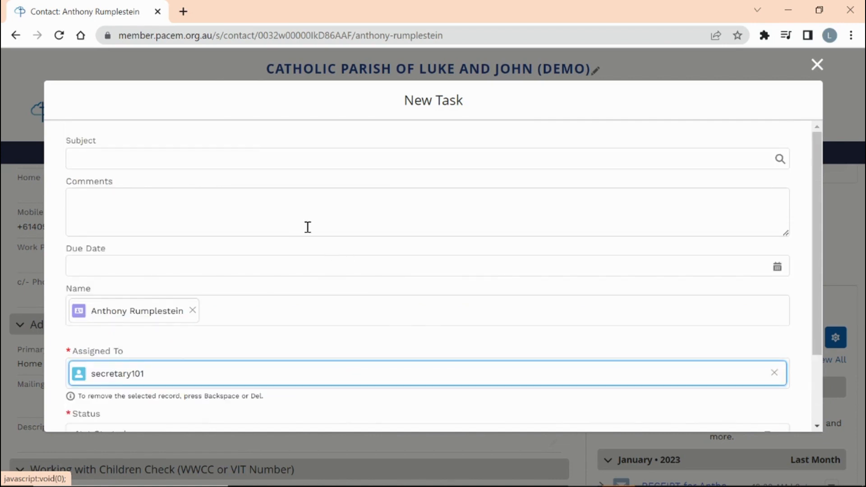
{"action": "left_click_drag", "start_coordinate": [817, 172], "coordinate": [818, 161]}
- Set subject 'Call', paste a credit-card comment, due 24 Feb 2023 with reminder, and save
{"action": "left_click", "coordinate": [171, 164]}
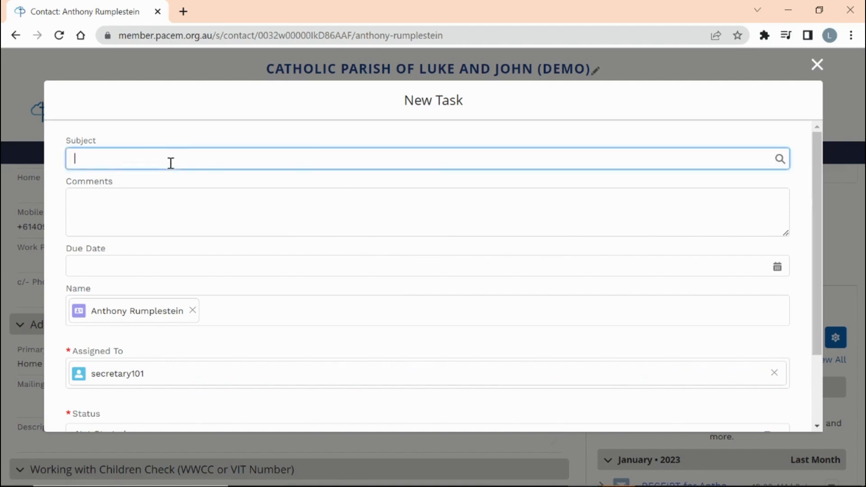
{"action": "type", "text": "Call"}
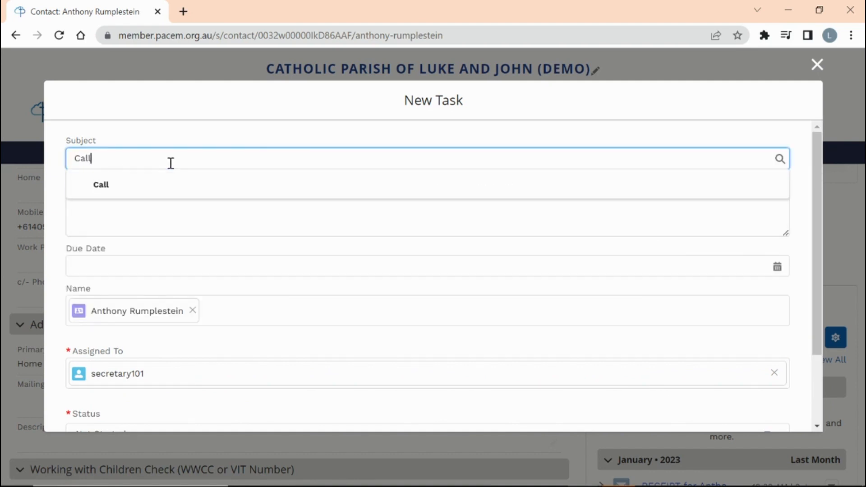
{"action": "left_click", "coordinate": [156, 210]}
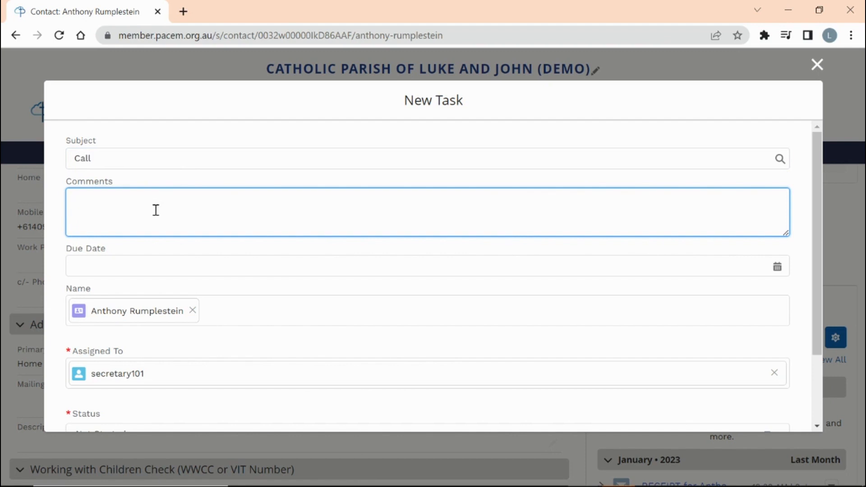
{"action": "type", "text": "Call Anthony to obtain new Credit Card details."}
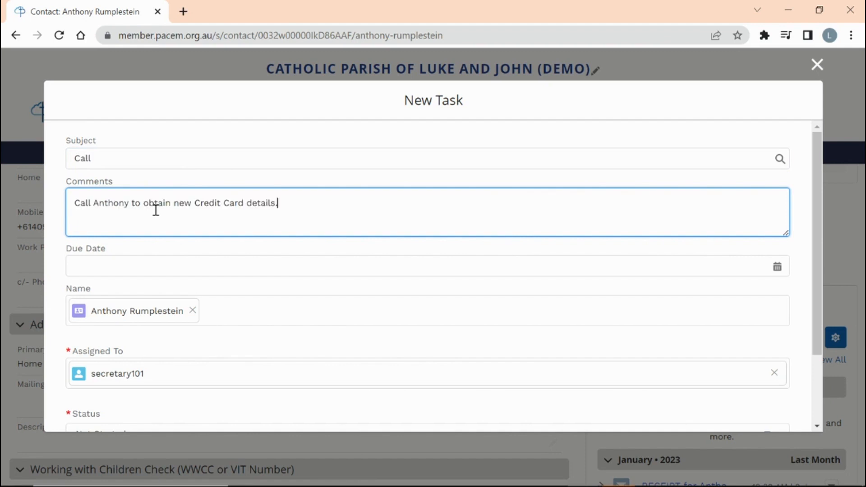
{"action": "left_click", "coordinate": [129, 272]}
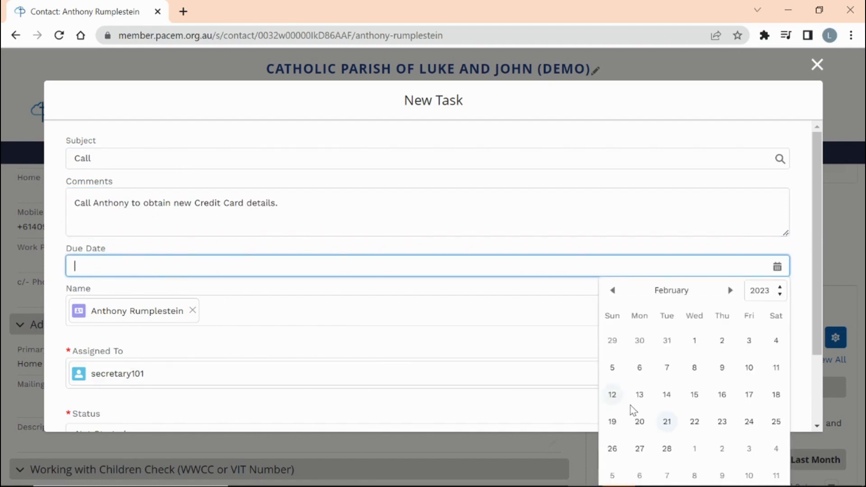
{"action": "left_click", "coordinate": [757, 423]}
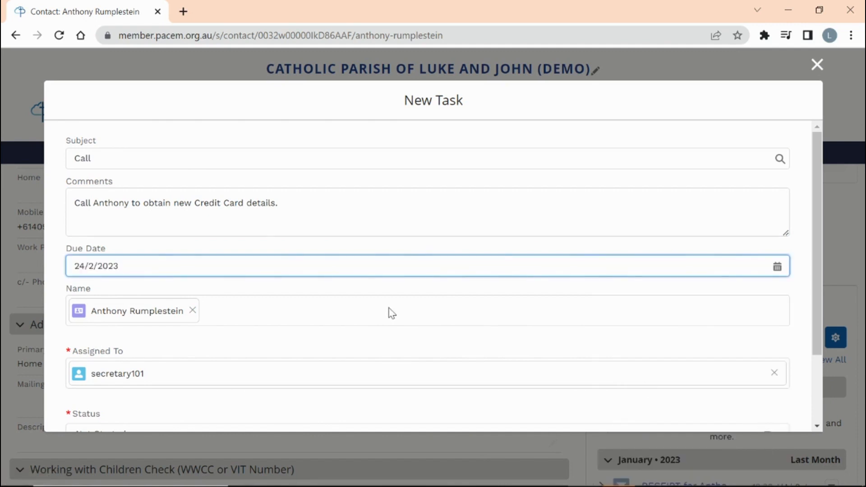
{"action": "left_click_drag", "start_coordinate": [815, 337], "coordinate": [826, 408]}
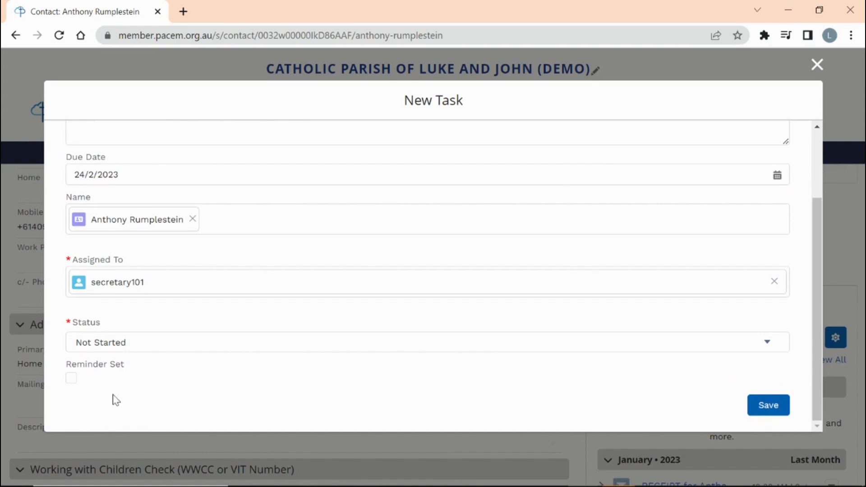
{"action": "left_click", "coordinate": [71, 378]}
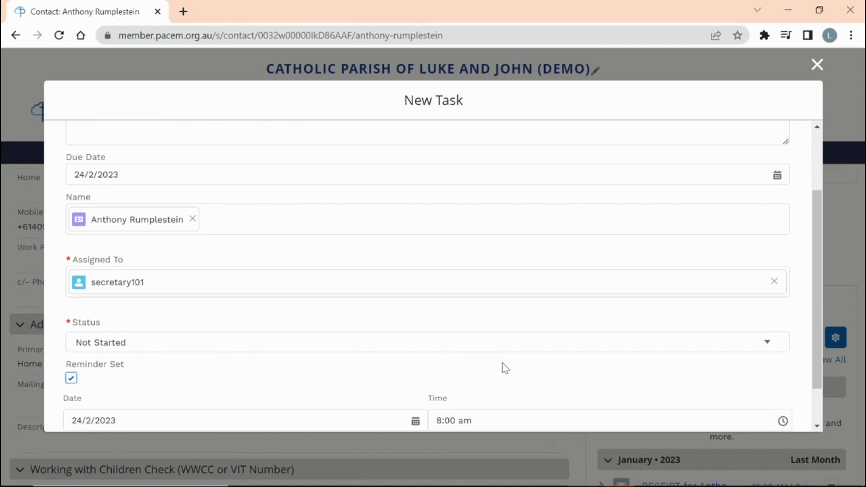
{"action": "left_click_drag", "start_coordinate": [815, 374], "coordinate": [833, 424]}
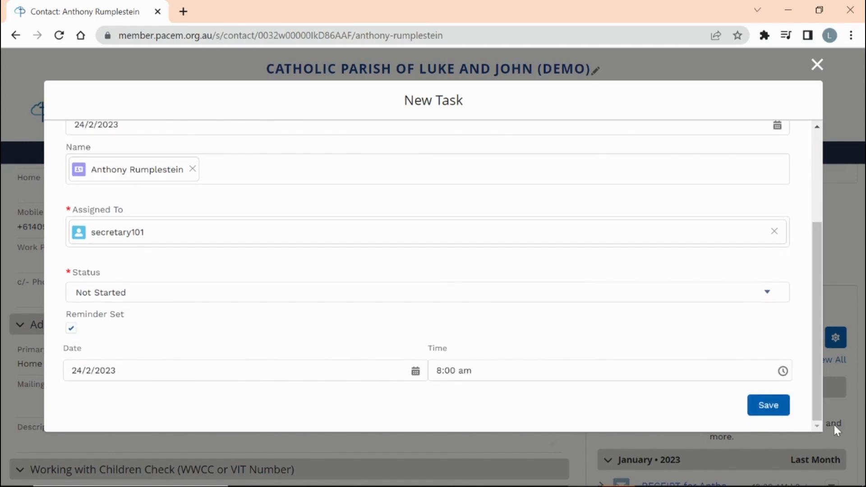
{"action": "left_click", "coordinate": [765, 407]}
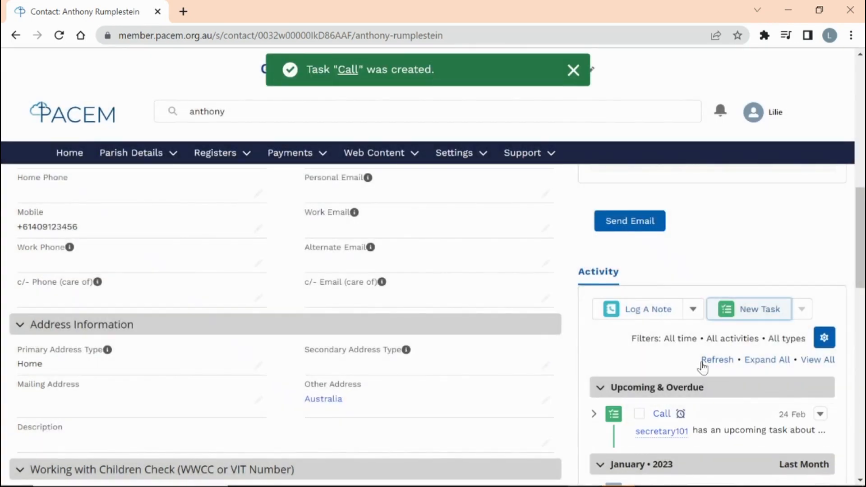
{"action": "scroll", "coordinate": [619, 355], "scroll_direction": "down", "scroll_amount": 1}
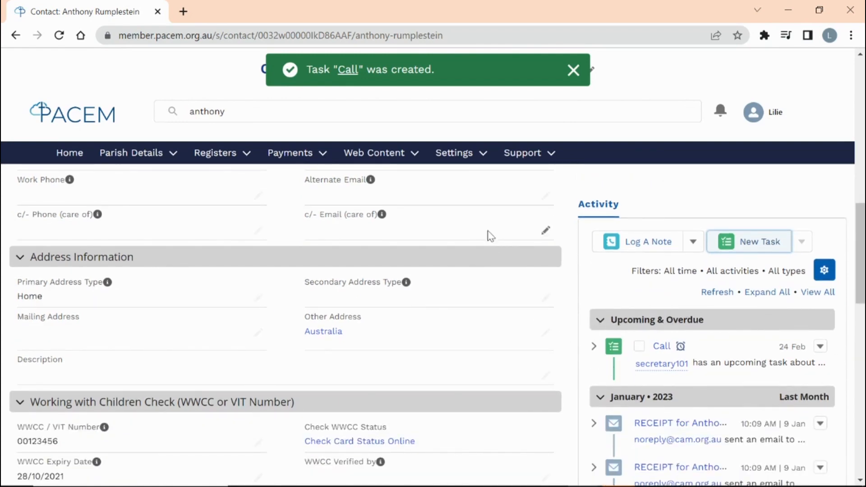
{"action": "left_click", "coordinate": [71, 157]}
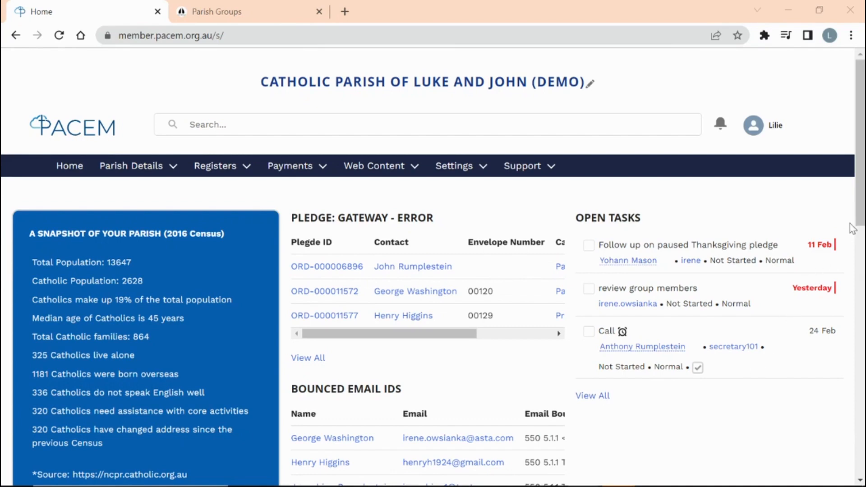
{"action": "left_click_drag", "start_coordinate": [864, 210], "coordinate": [863, 316]}
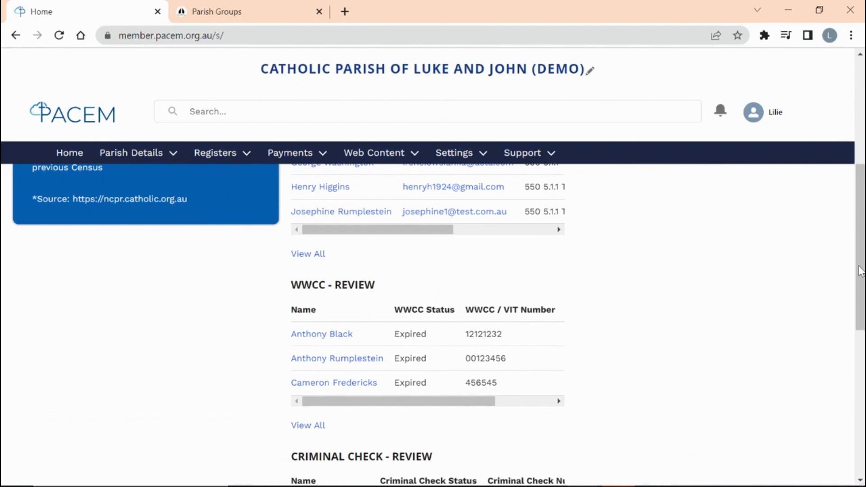
{"action": "left_click_drag", "start_coordinate": [860, 280], "coordinate": [859, 339]}
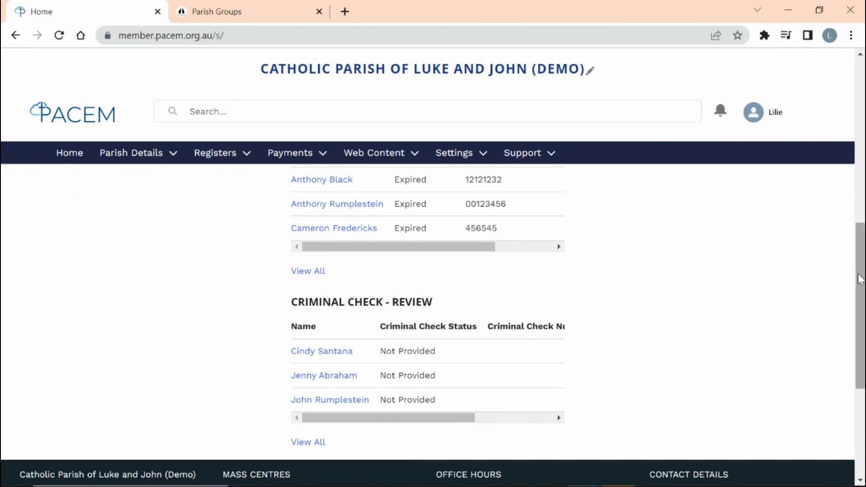
{"action": "left_click_drag", "start_coordinate": [857, 277], "coordinate": [863, 110]}
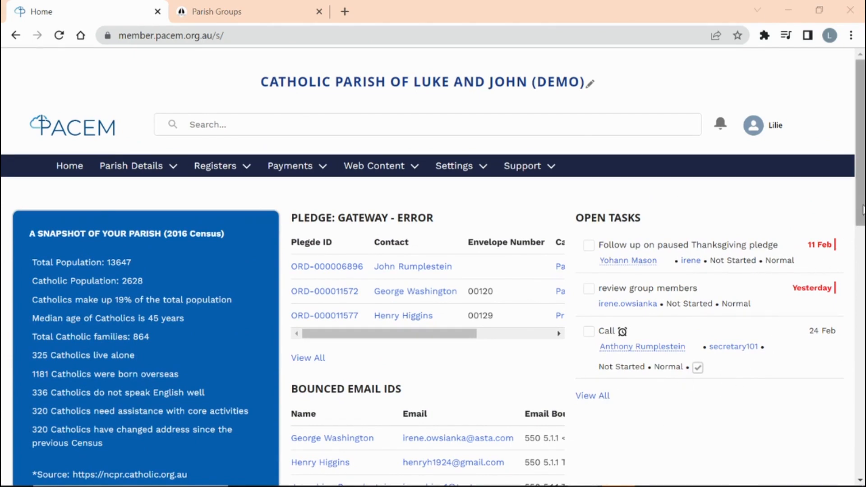
- Go to Parish Details > Parish Groups and open the Alpha group's record
{"action": "left_click", "coordinate": [138, 174]}
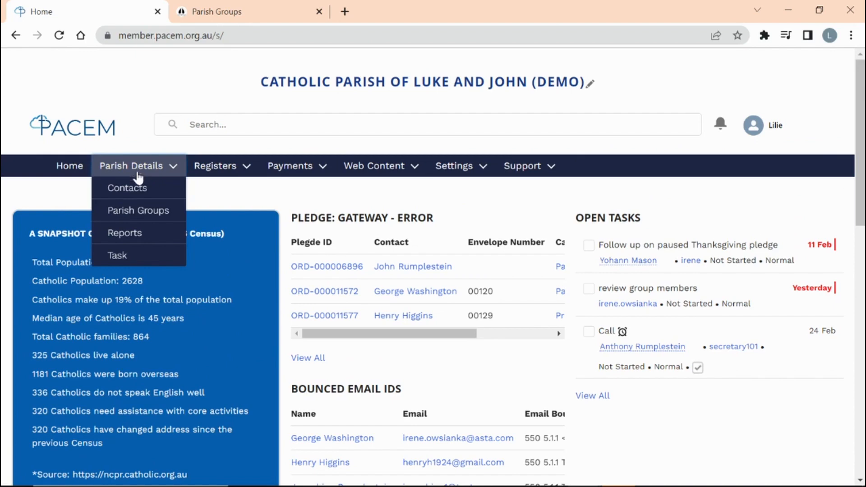
{"action": "left_click", "coordinate": [139, 213]}
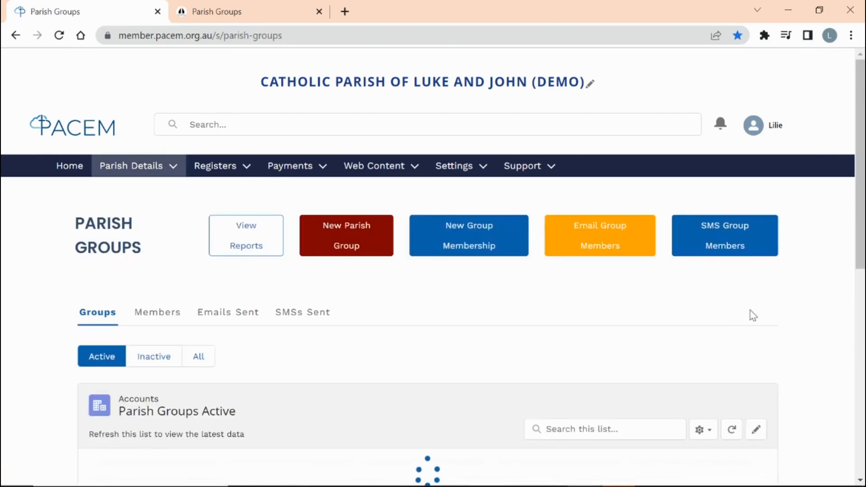
{"action": "scroll", "coordinate": [861, 201], "scroll_direction": "down", "scroll_amount": 4}
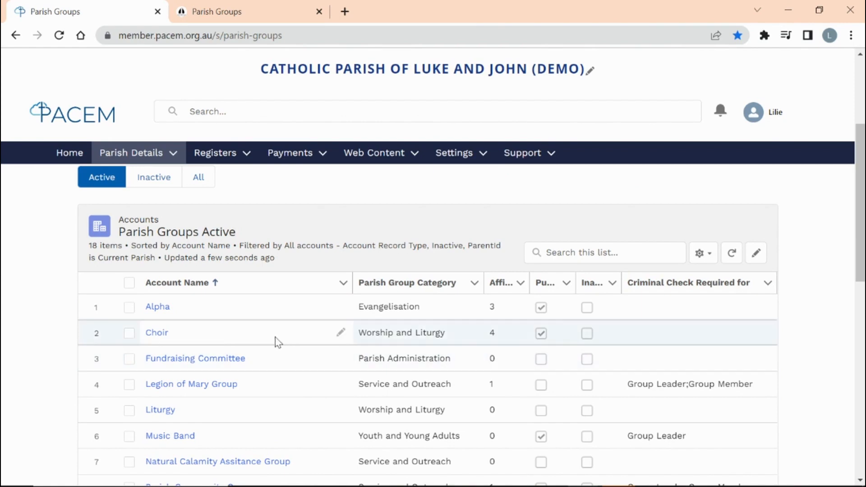
{"action": "left_click", "coordinate": [157, 316]}
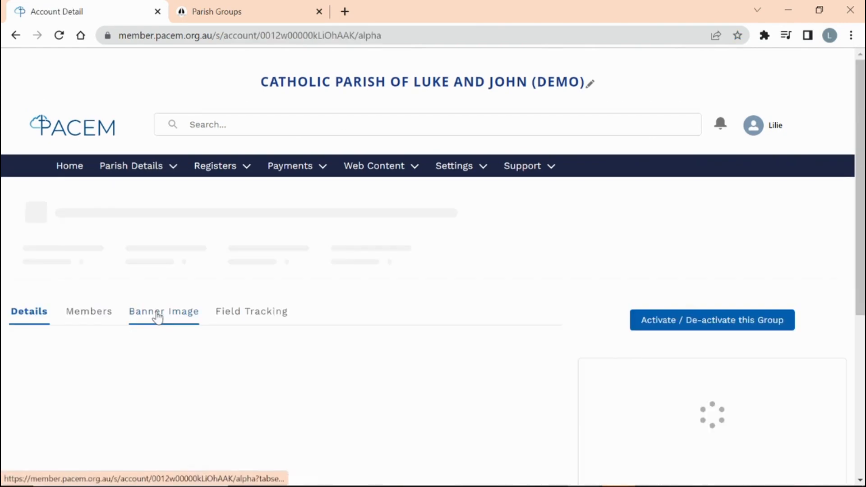
- Review Alpha's Banner Image and Details tabs, then view its public website page
{"action": "left_click", "coordinate": [173, 314]}
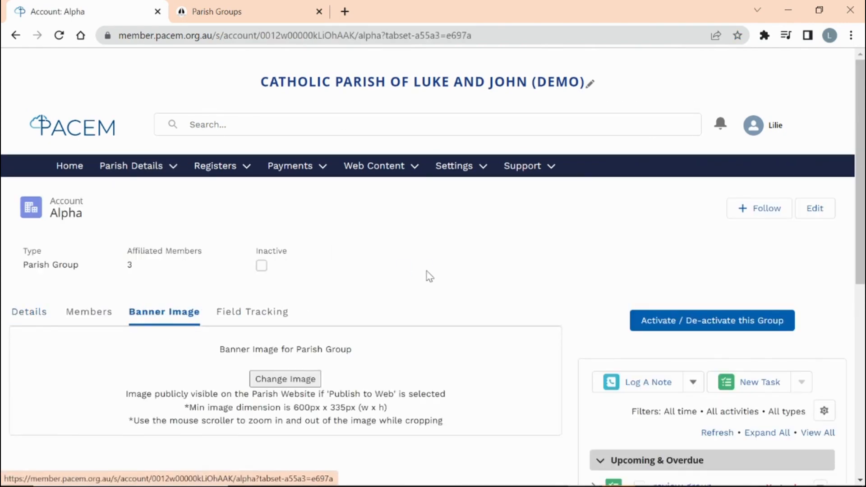
{"action": "scroll", "coordinate": [428, 276], "scroll_direction": "down", "scroll_amount": 5}
{"action": "scroll", "coordinate": [427, 276], "scroll_direction": "up", "scroll_amount": 5}
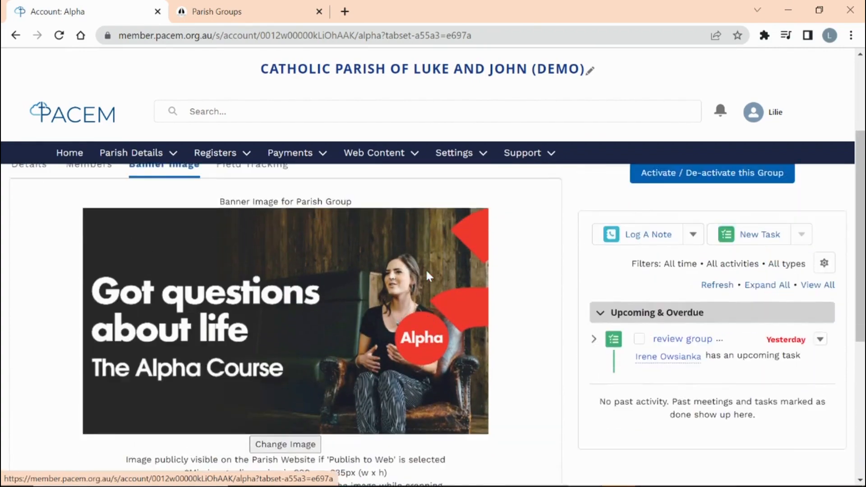
{"action": "left_click", "coordinate": [18, 246]}
{"action": "scroll", "coordinate": [257, 339], "scroll_direction": "down", "scroll_amount": 6}
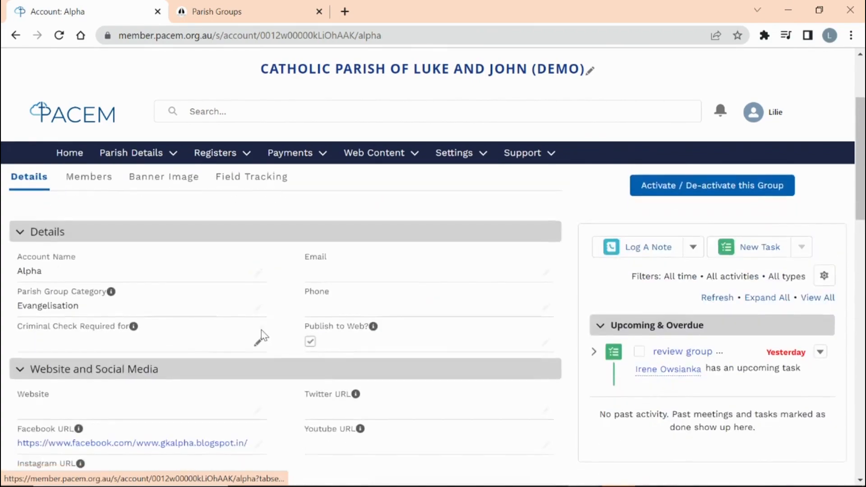
{"action": "scroll", "coordinate": [265, 333], "scroll_direction": "up", "scroll_amount": 2}
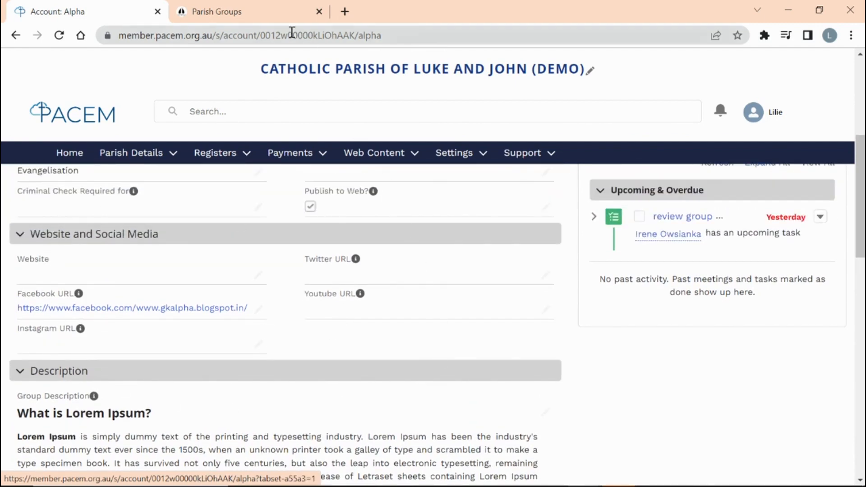
{"action": "left_click", "coordinate": [251, 18]}
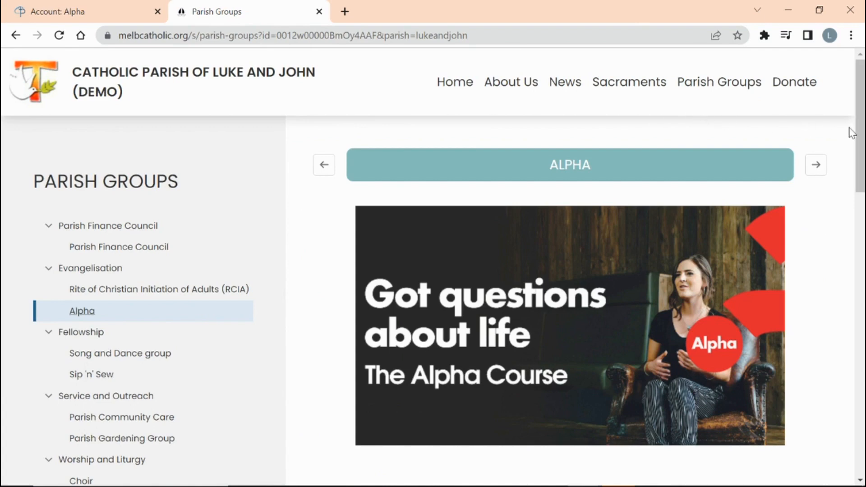
- View the Parish Finance Council page on the parish website, then return to the Alpha record
{"action": "scroll", "coordinate": [860, 135], "scroll_direction": "down", "scroll_amount": 1}
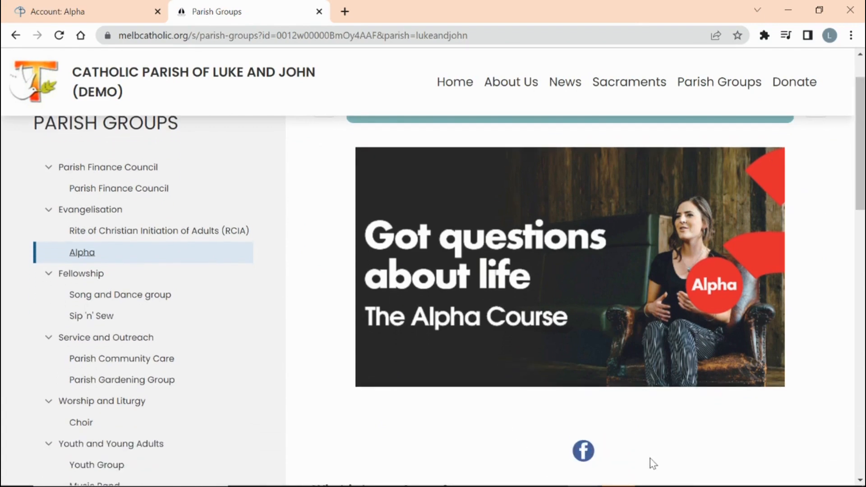
{"action": "left_click", "coordinate": [112, 171]}
{"action": "scroll", "coordinate": [516, 272], "scroll_direction": "down", "scroll_amount": 3}
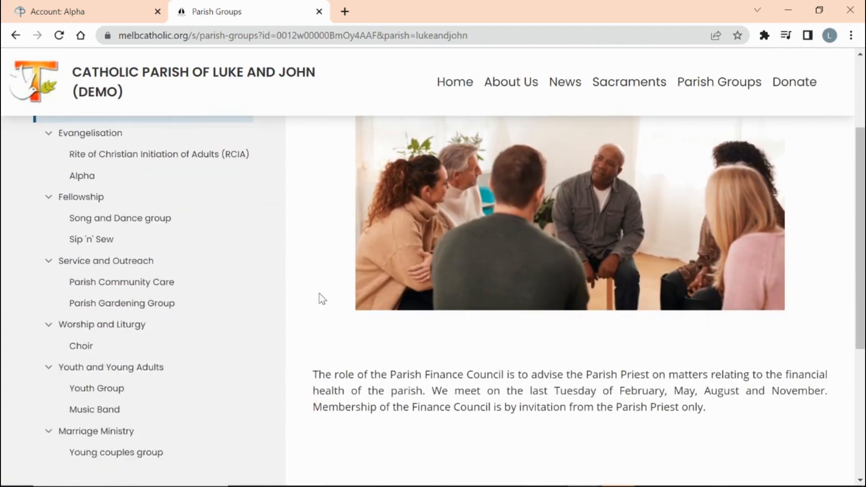
{"action": "left_click", "coordinate": [86, 13]}
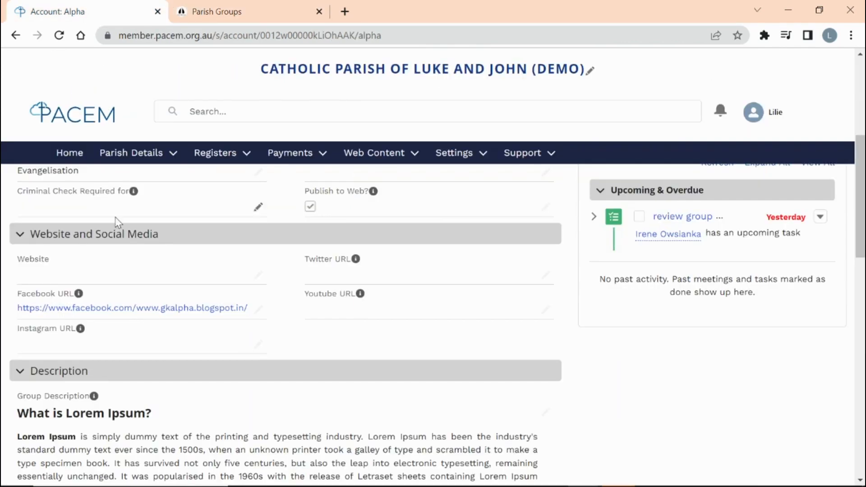
{"action": "scroll", "coordinate": [121, 236], "scroll_direction": "up", "scroll_amount": 5}
{"action": "left_click", "coordinate": [89, 244]}
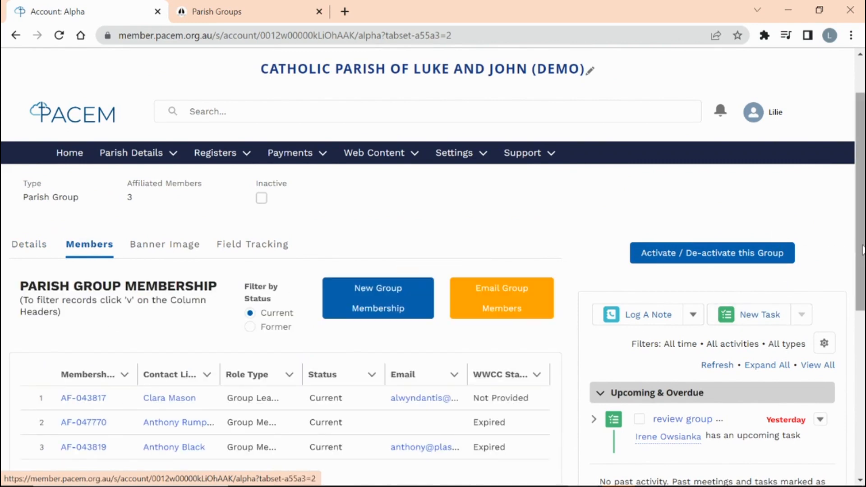
{"action": "scroll", "coordinate": [170, 456], "scroll_direction": "down", "scroll_amount": 1}
{"action": "scroll", "coordinate": [547, 271], "scroll_direction": "down", "scroll_amount": 1}
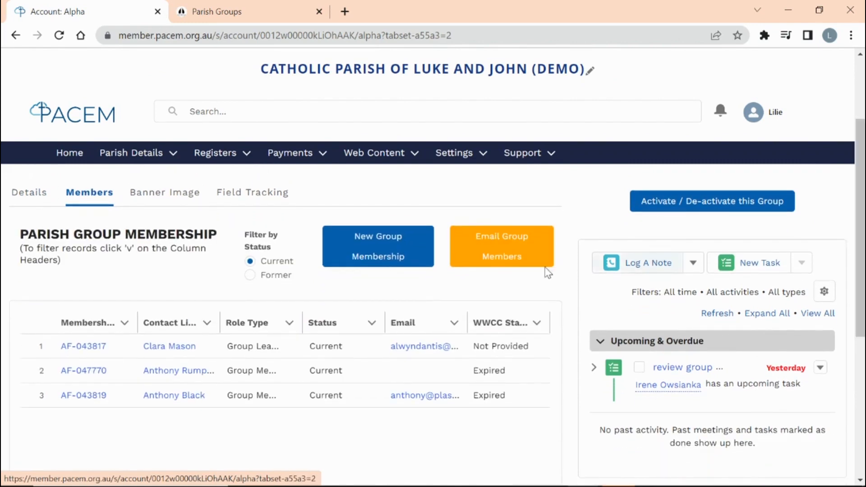
{"action": "left_click", "coordinate": [84, 347]}
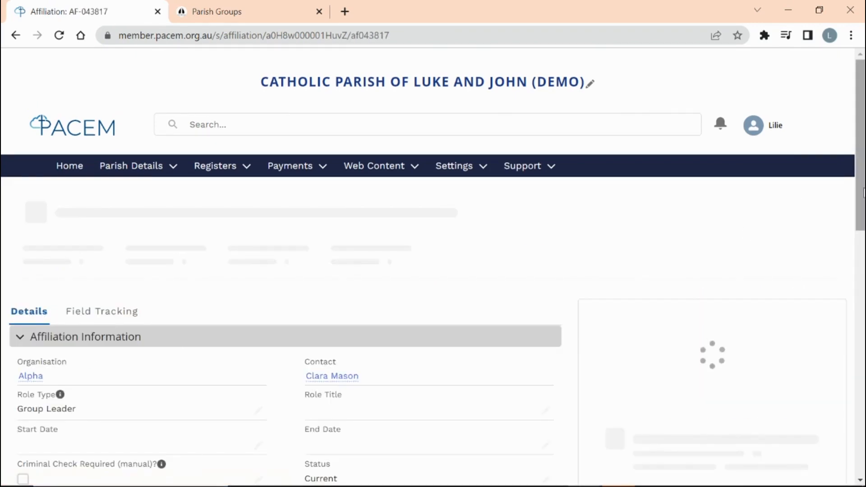
- Edit the membership, checking role choices and the End Date calendar, leaving Group Leader unchanged
{"action": "scroll", "coordinate": [335, 219], "scroll_direction": "down", "scroll_amount": 3}
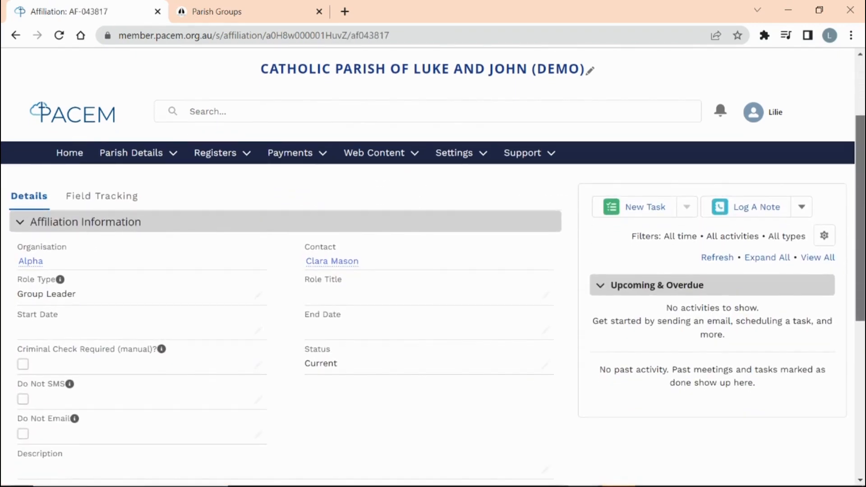
{"action": "left_click", "coordinate": [258, 295]}
{"action": "left_click", "coordinate": [270, 303]}
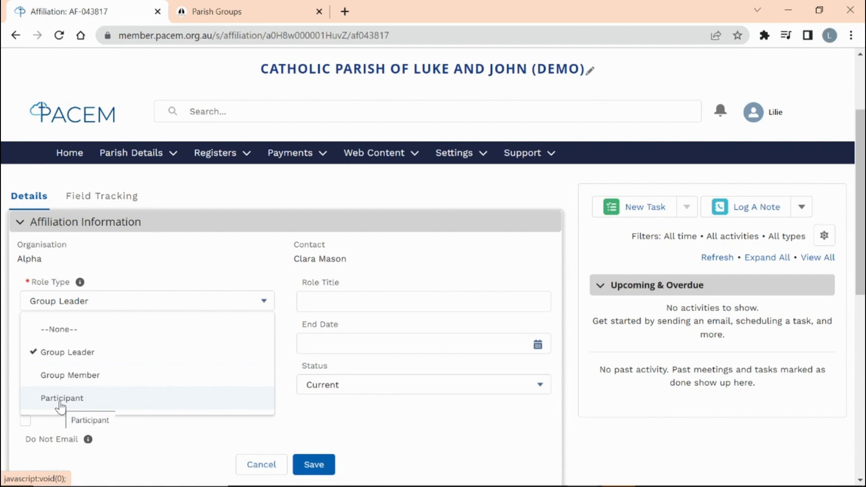
{"action": "left_click", "coordinate": [396, 431]}
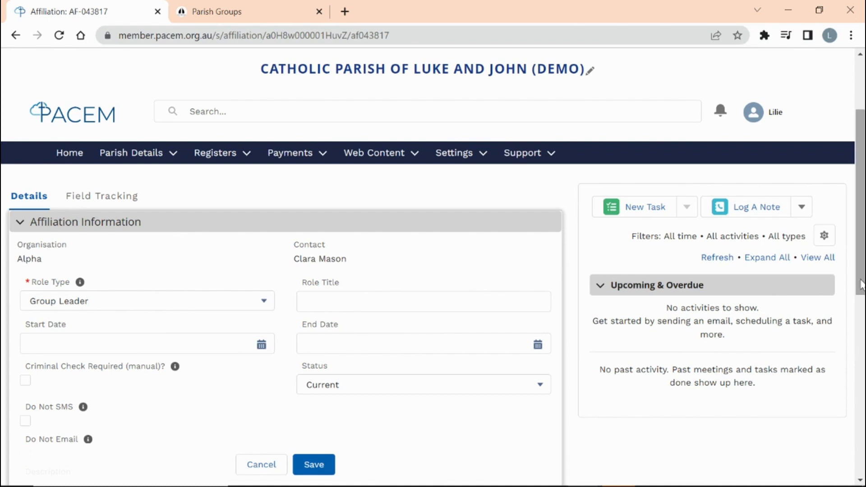
{"action": "left_click_drag", "start_coordinate": [862, 284], "coordinate": [861, 289]}
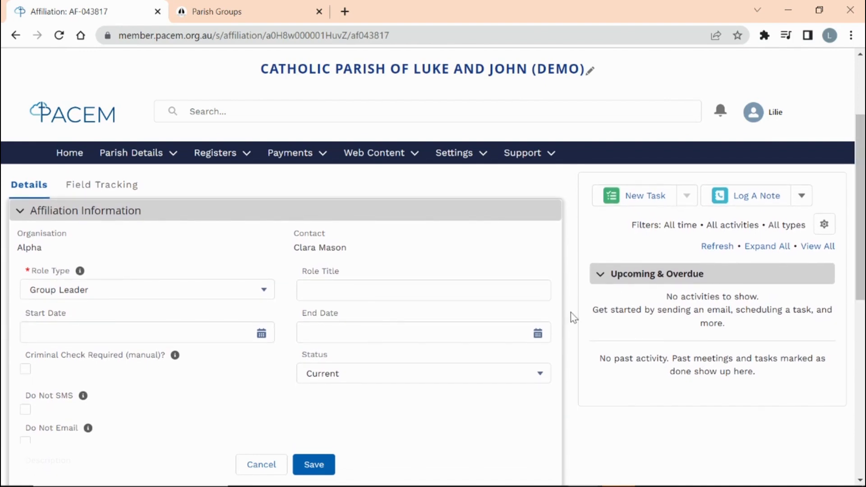
{"action": "left_click", "coordinate": [538, 336]}
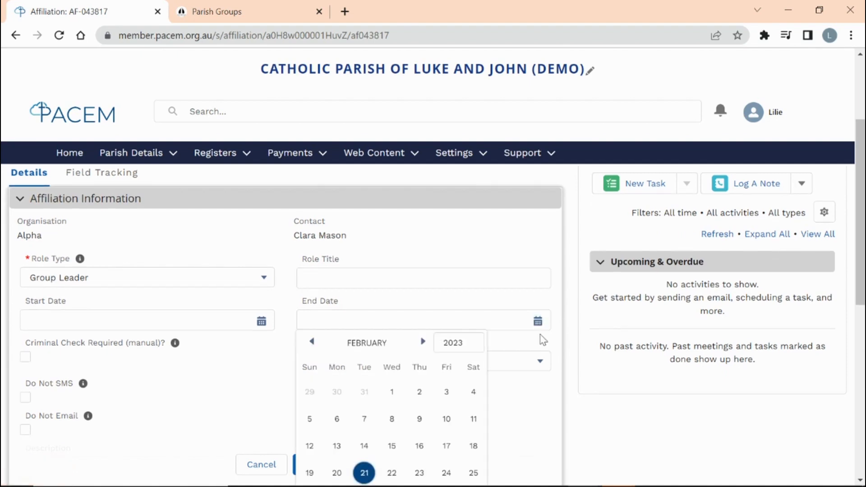
{"action": "left_click", "coordinate": [533, 424]}
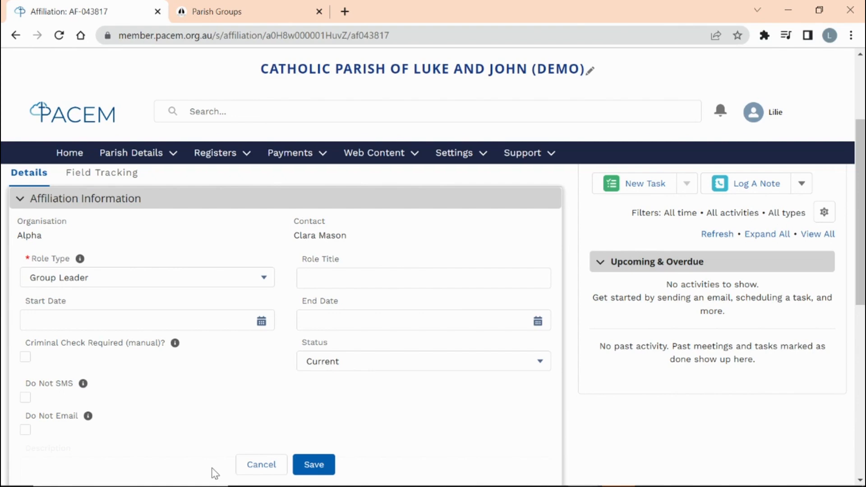
{"action": "scroll", "coordinate": [209, 398], "scroll_direction": "up", "scroll_amount": 3}
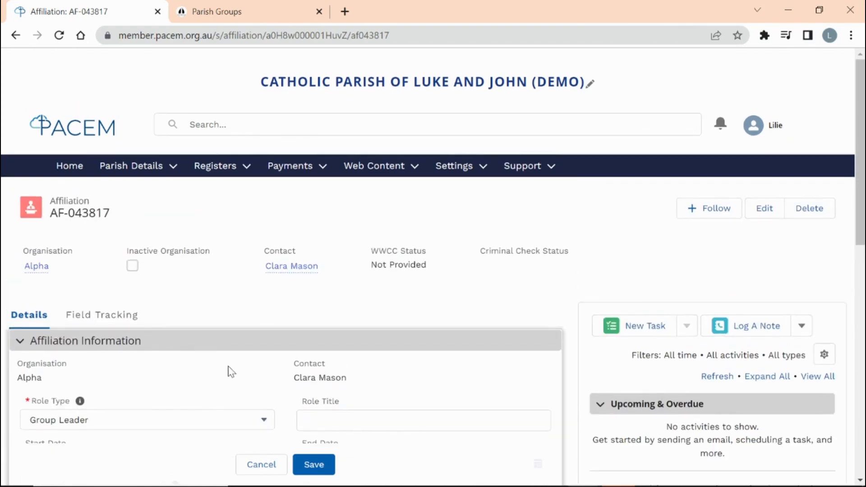
- Check the group leader's contact group memberships, then reopen Alpha from the Parish Groups list
{"action": "left_click", "coordinate": [283, 267]}
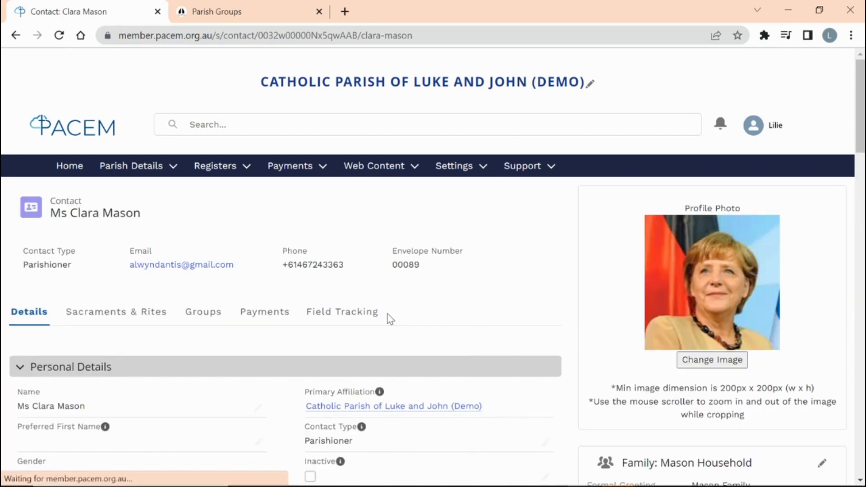
{"action": "left_click", "coordinate": [203, 313]}
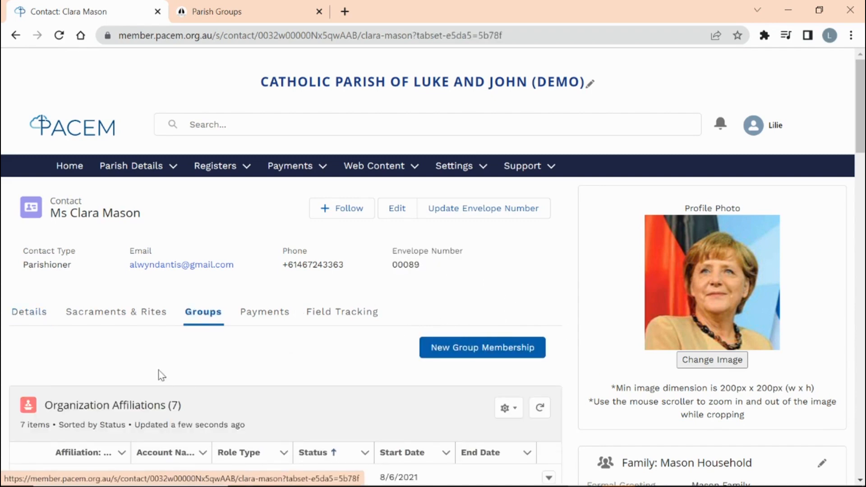
{"action": "left_click", "coordinate": [170, 172]}
{"action": "left_click", "coordinate": [162, 212]}
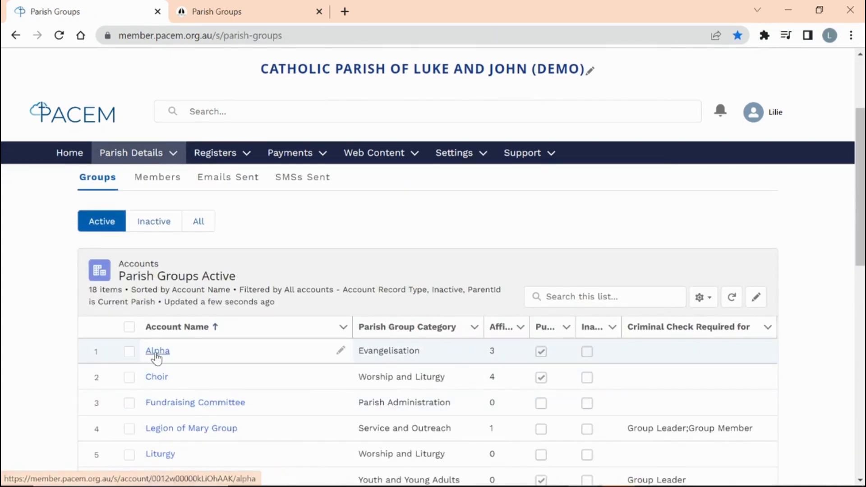
{"action": "left_click", "coordinate": [156, 351]}
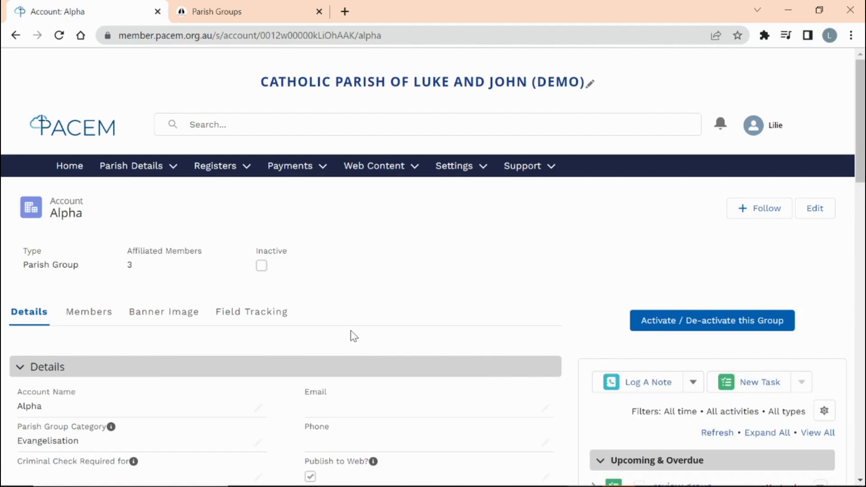
- Show Alpha's members, switching between the Former and Current status filters
{"action": "left_click", "coordinate": [91, 313]}
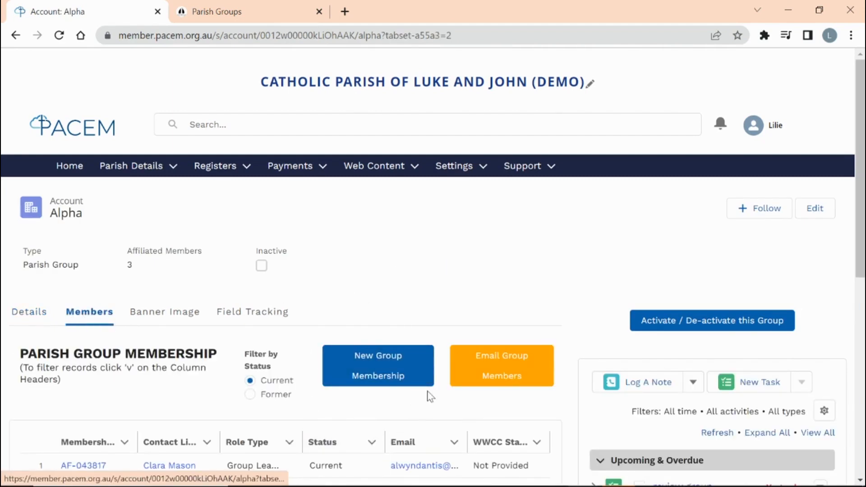
{"action": "left_click", "coordinate": [253, 396]}
{"action": "scroll", "coordinate": [297, 316], "scroll_direction": "down", "scroll_amount": 3}
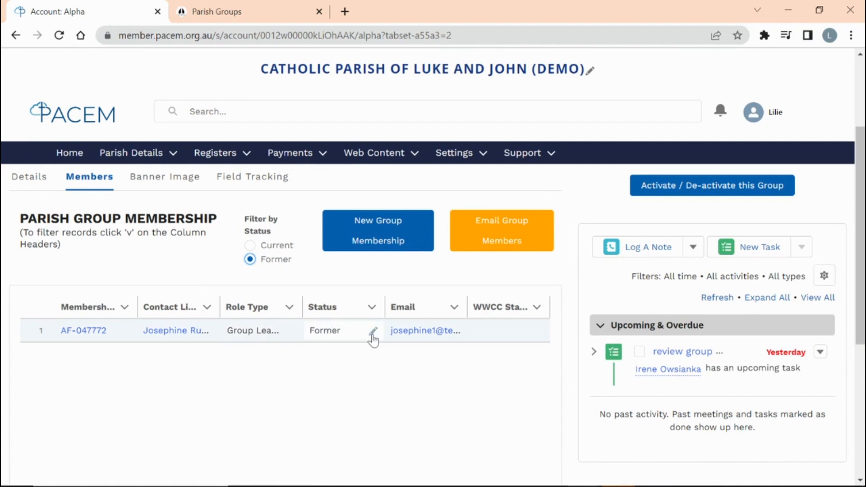
{"action": "left_click", "coordinate": [250, 246]}
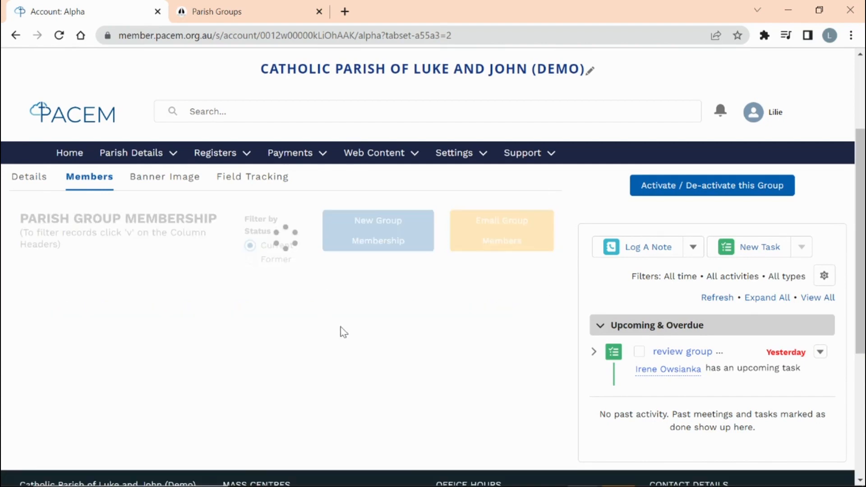
- Change the second current member's status to Former, save, and list former members
{"action": "left_click", "coordinate": [372, 358]}
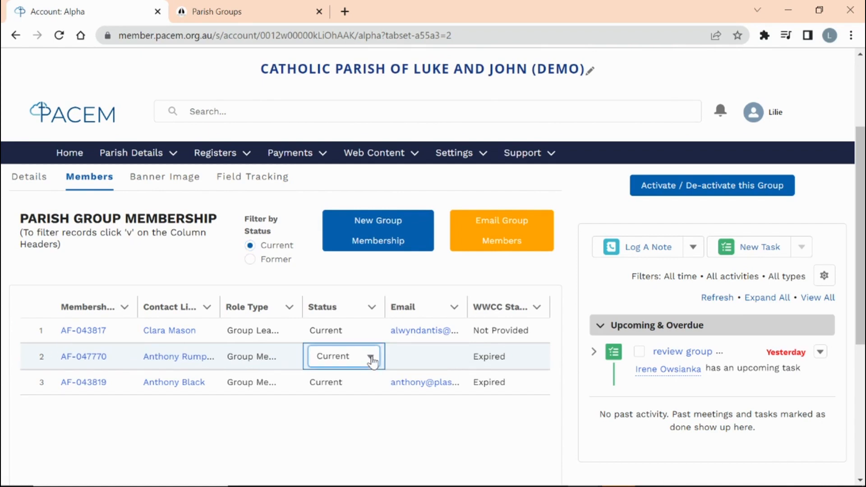
{"action": "left_click", "coordinate": [370, 357]}
{"action": "left_click", "coordinate": [362, 336]}
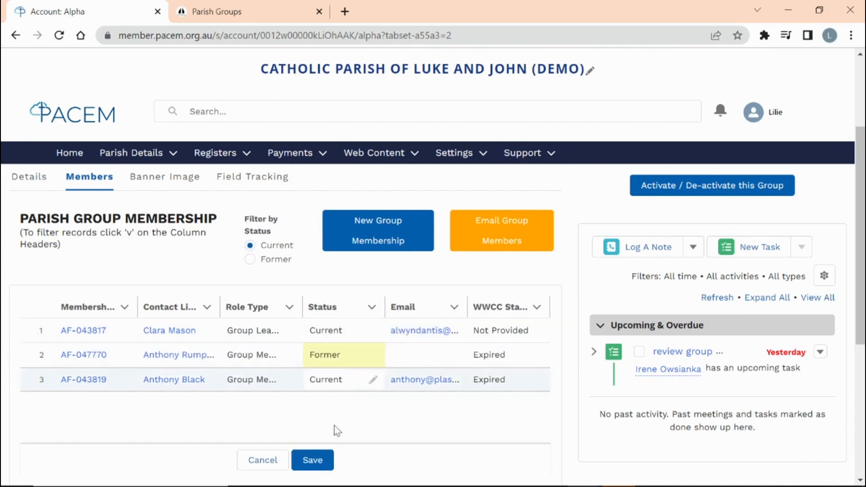
{"action": "left_click", "coordinate": [318, 465]}
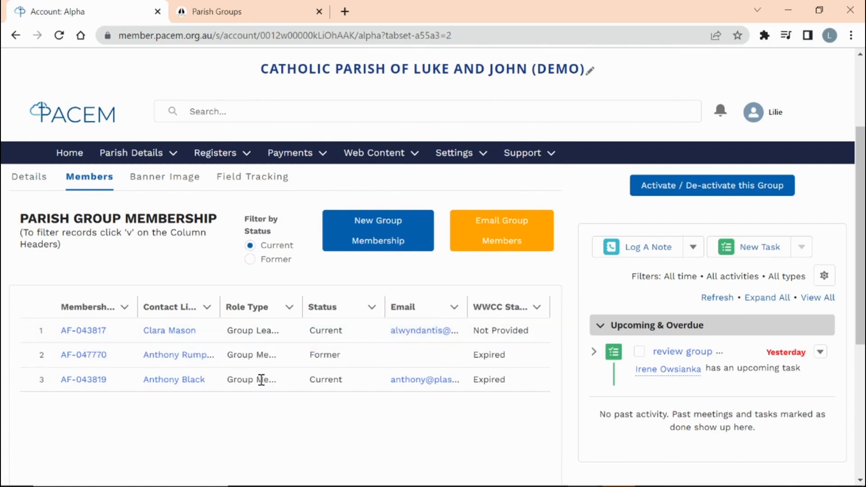
{"action": "left_click", "coordinate": [250, 261]}
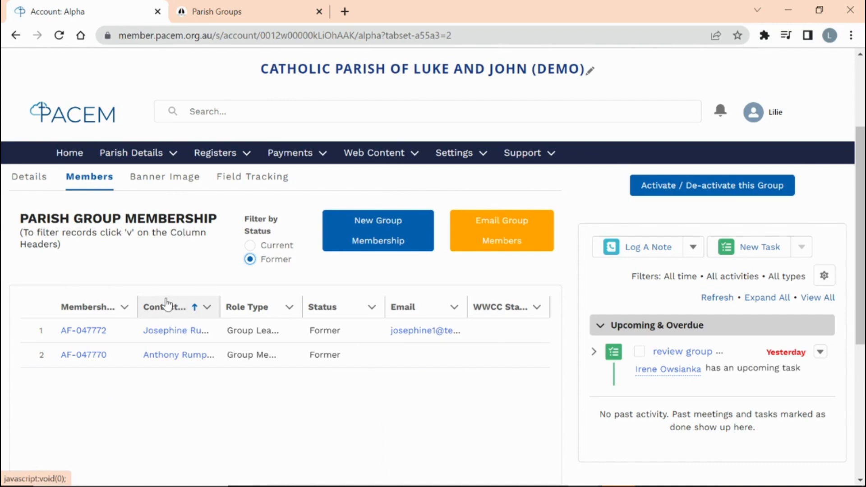
- Cancel Alpha's deactivation prompt, list the two inactive parish groups, and start Email Group Members
{"action": "left_click", "coordinate": [663, 187]}
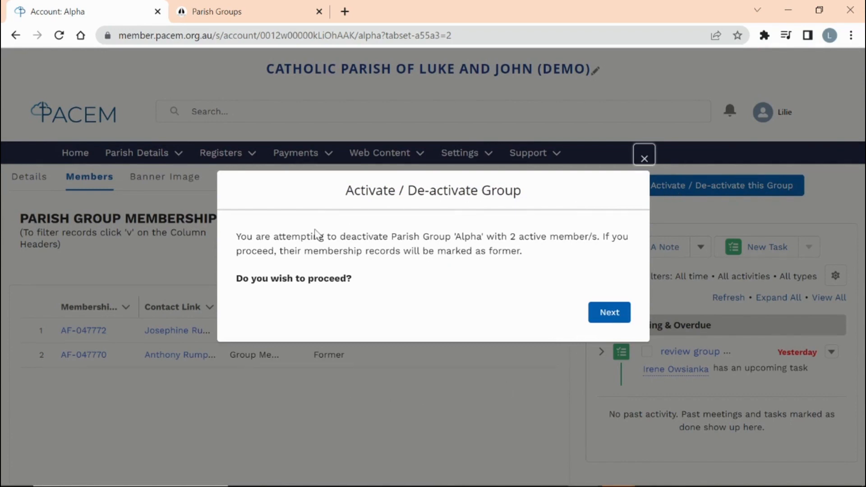
{"action": "left_click", "coordinate": [644, 159]}
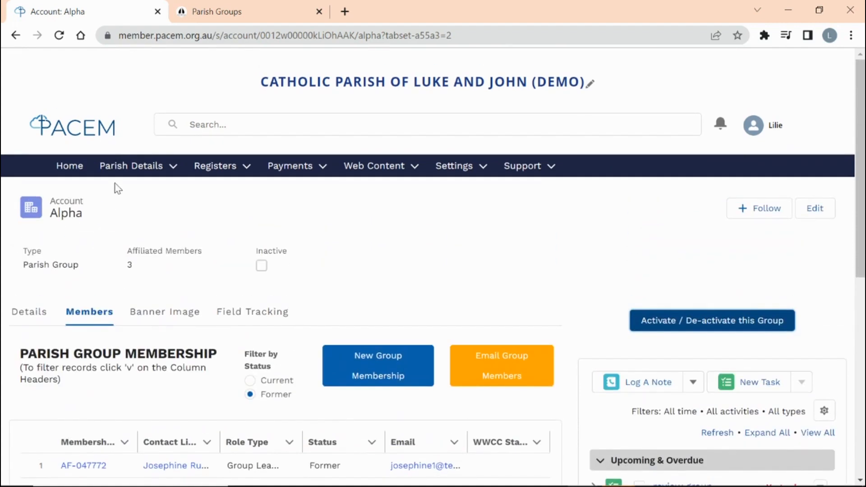
{"action": "left_click", "coordinate": [136, 166]}
{"action": "left_click", "coordinate": [140, 210]}
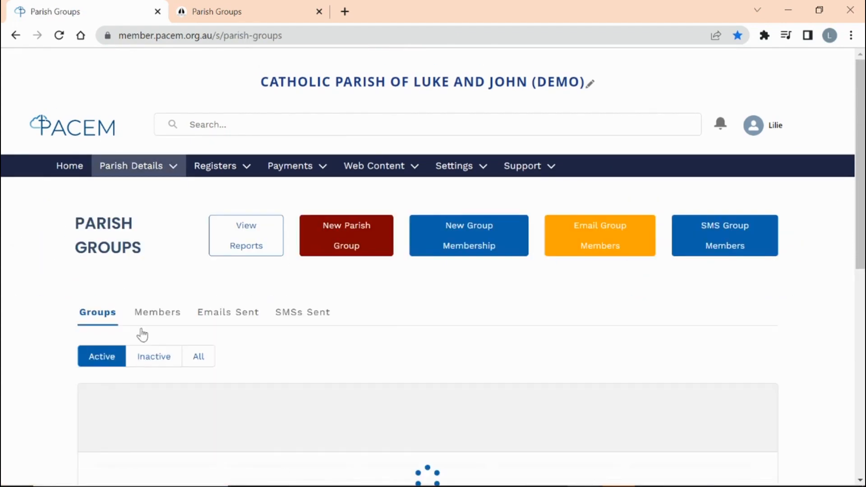
{"action": "left_click", "coordinate": [157, 357]}
{"action": "scroll", "coordinate": [375, 347], "scroll_direction": "down", "scroll_amount": 3}
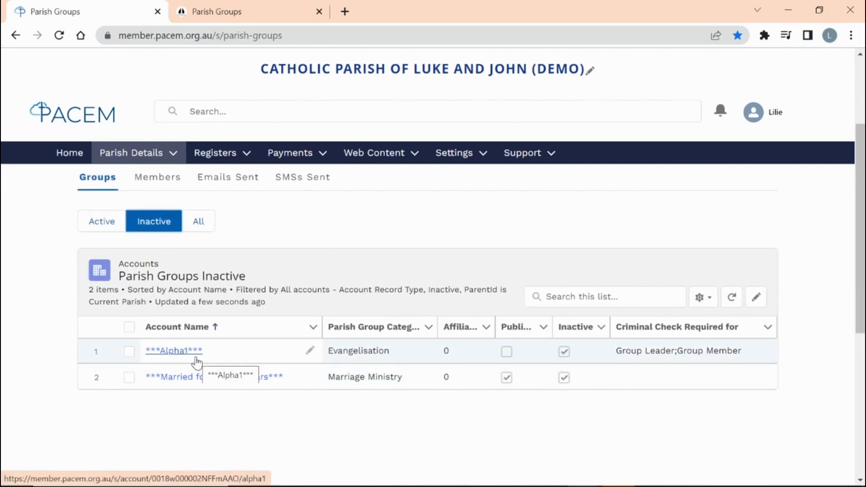
{"action": "scroll", "coordinate": [207, 359], "scroll_direction": "up", "scroll_amount": 3}
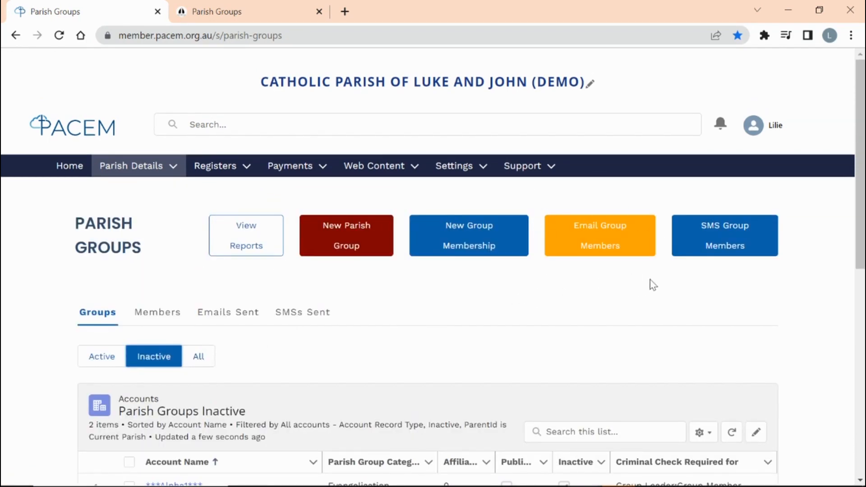
{"action": "left_click", "coordinate": [585, 248]}
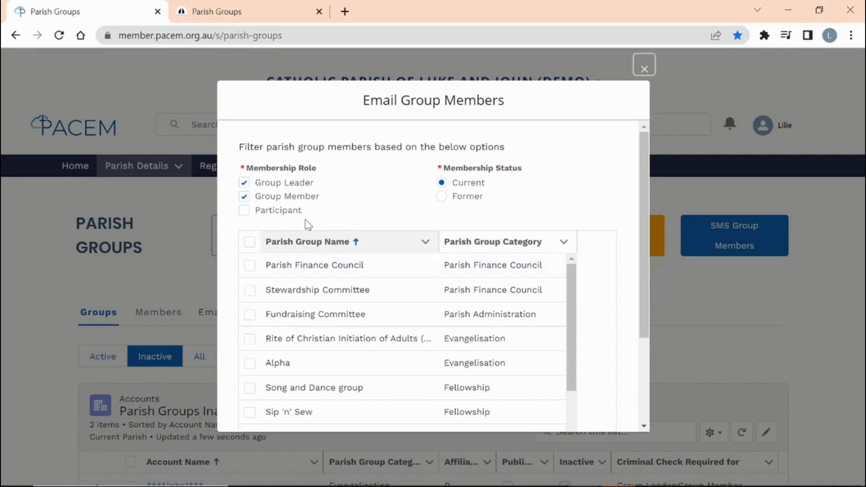
- Select the Alpha, St Vincent De Paul and Parish Finance Council groups for the email
{"action": "scroll", "coordinate": [282, 284], "scroll_direction": "down", "scroll_amount": 3}
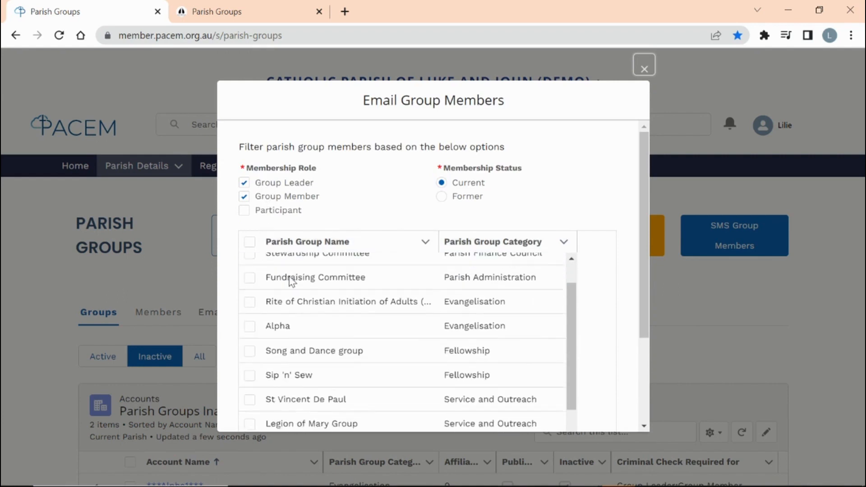
{"action": "left_click", "coordinate": [248, 296]}
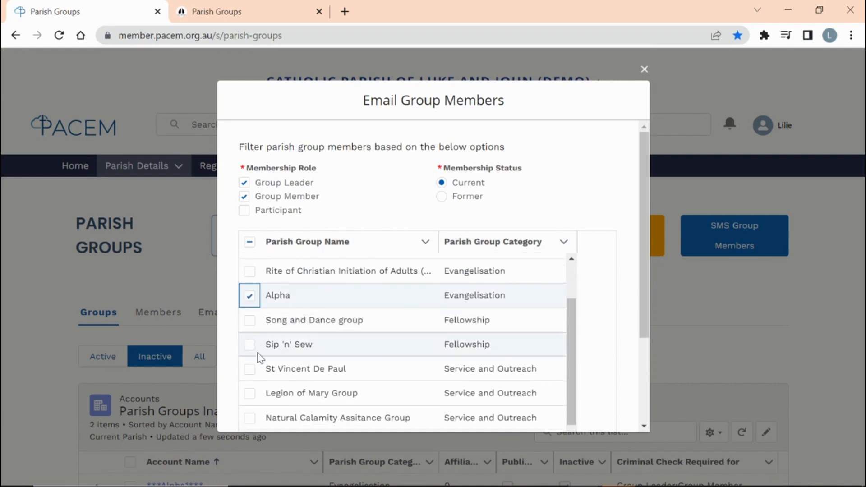
{"action": "left_click", "coordinate": [250, 368]}
{"action": "scroll", "coordinate": [271, 356], "scroll_direction": "up", "scroll_amount": 3}
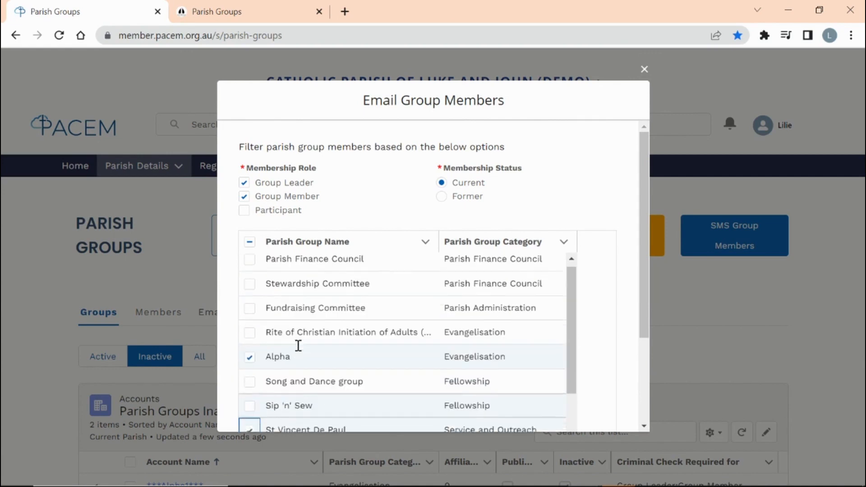
{"action": "left_click", "coordinate": [249, 266]}
{"action": "left_click_drag", "start_coordinate": [644, 271], "coordinate": [646, 402]}
{"action": "left_click", "coordinate": [601, 408]}
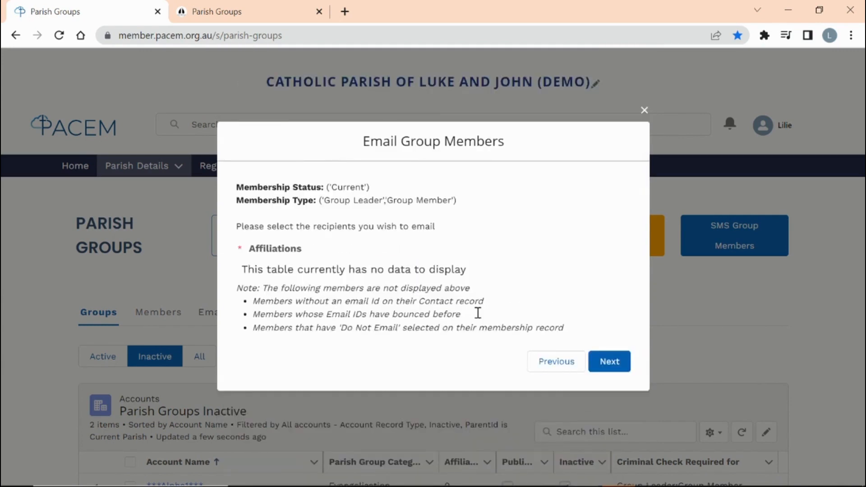
- Select all five recipients and proceed to composing the email
{"action": "left_click", "coordinate": [247, 227]}
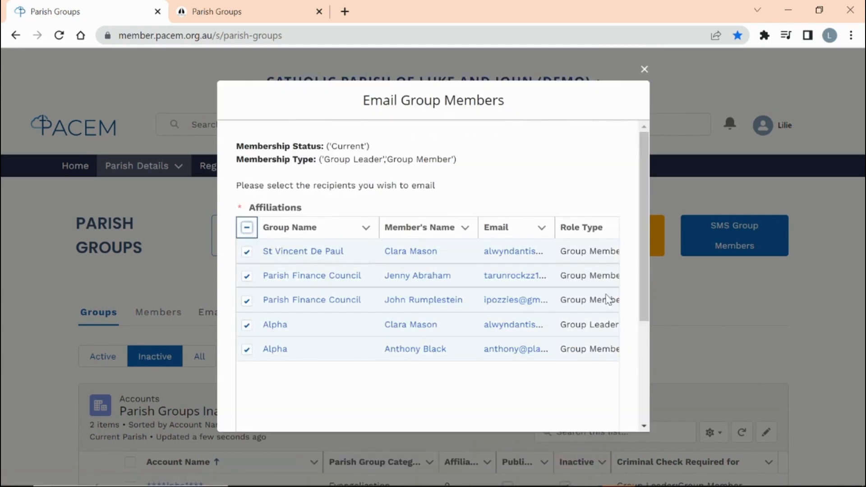
{"action": "left_click_drag", "start_coordinate": [641, 285], "coordinate": [650, 399]}
{"action": "left_click", "coordinate": [596, 413]}
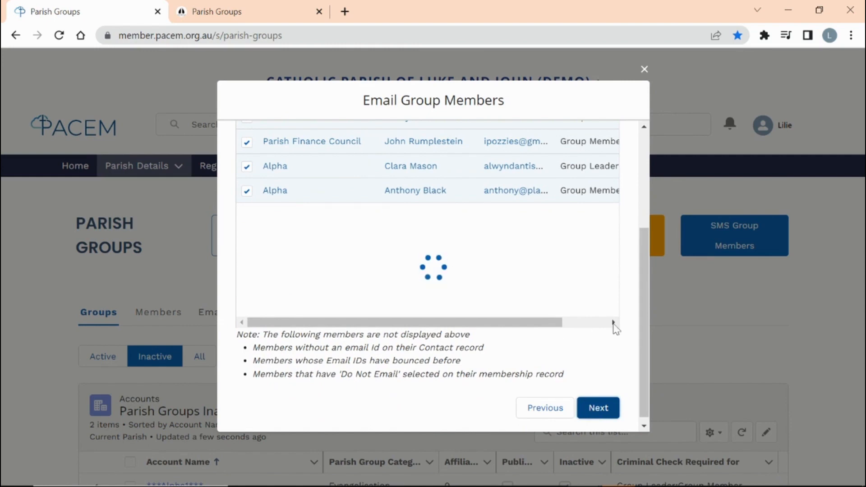
{"action": "scroll", "coordinate": [518, 329], "scroll_direction": "down", "scroll_amount": 3}
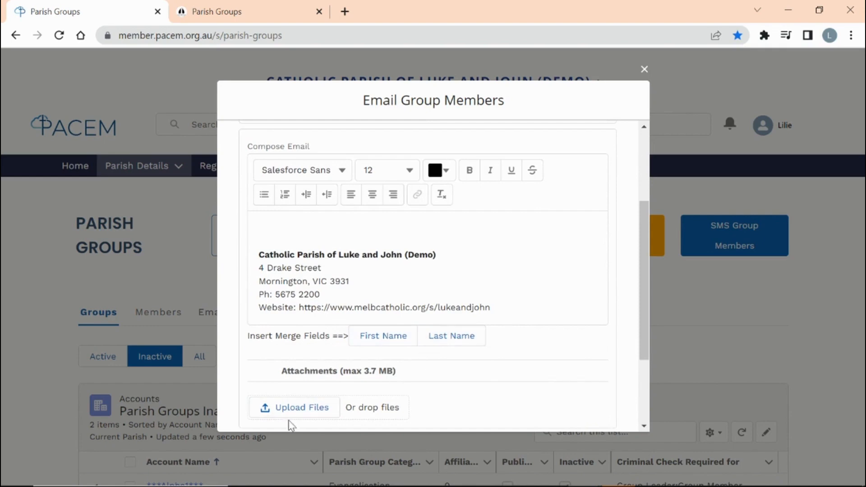
{"action": "left_click_drag", "start_coordinate": [641, 334], "coordinate": [651, 389]}
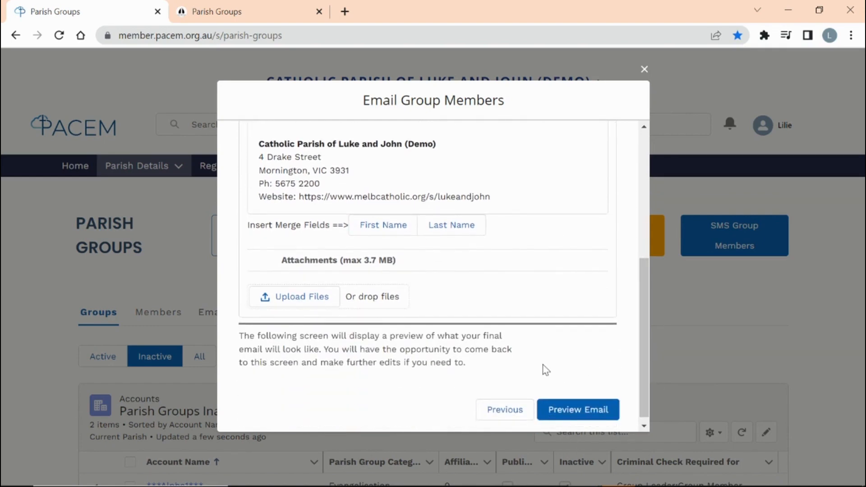
{"action": "left_click_drag", "start_coordinate": [644, 334], "coordinate": [636, 129]}
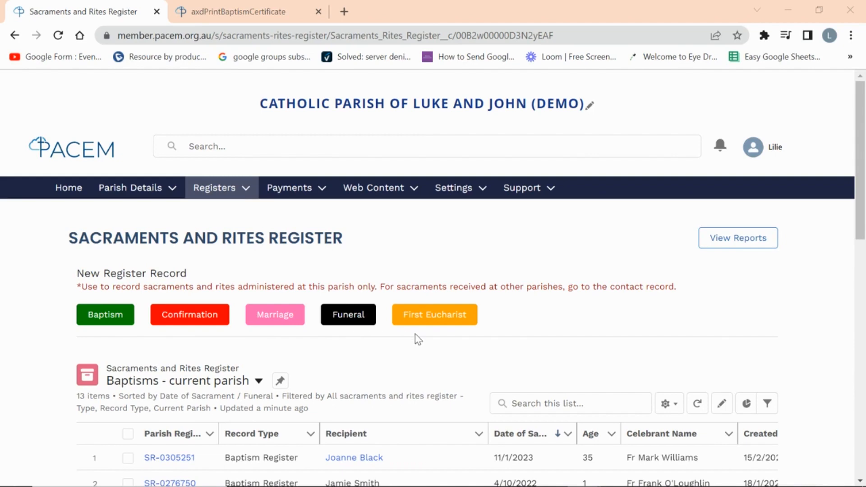
- Start a new baptism record dated 21 Feb 2023 and search for an existing contact by name
{"action": "left_click", "coordinate": [94, 317]}
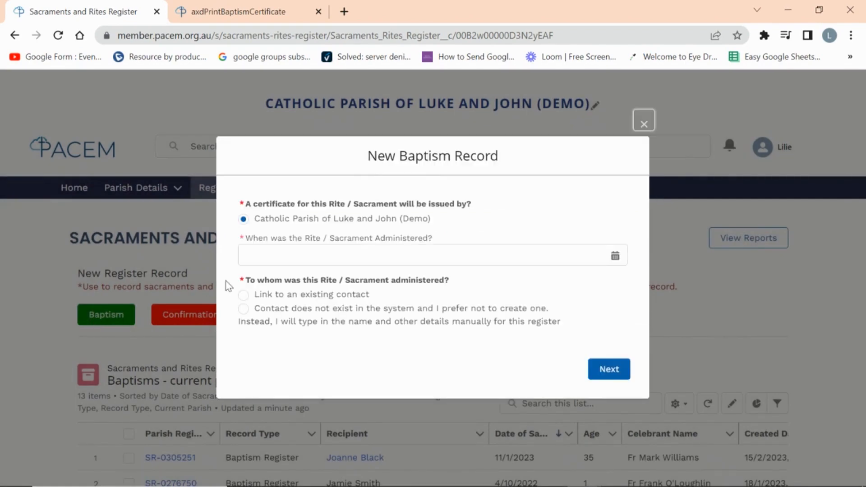
{"action": "left_click", "coordinate": [267, 255]}
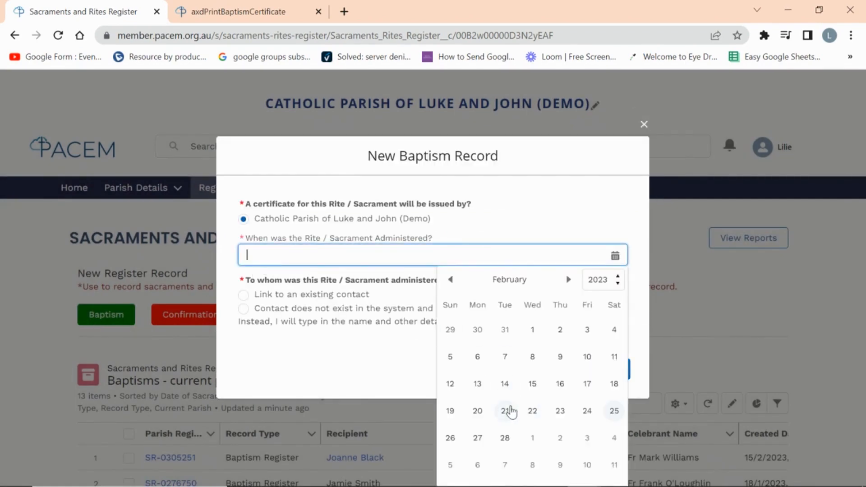
{"action": "left_click", "coordinate": [512, 411]}
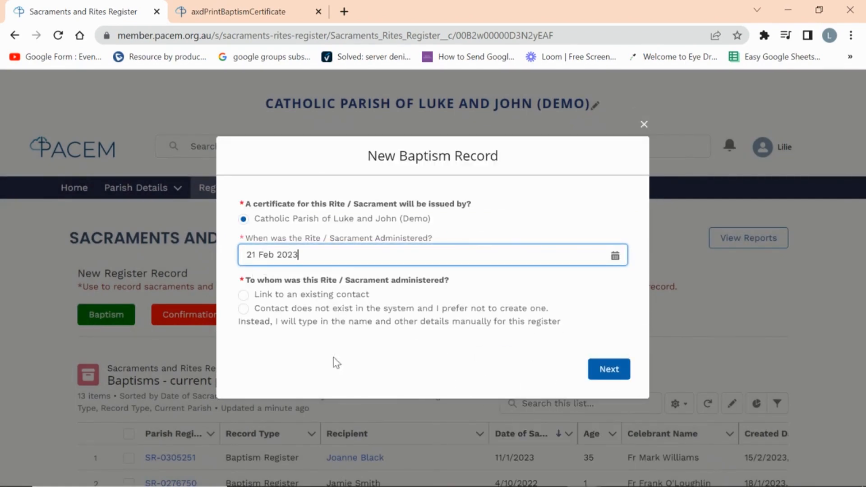
{"action": "left_click", "coordinate": [245, 296]}
{"action": "left_click", "coordinate": [267, 334]}
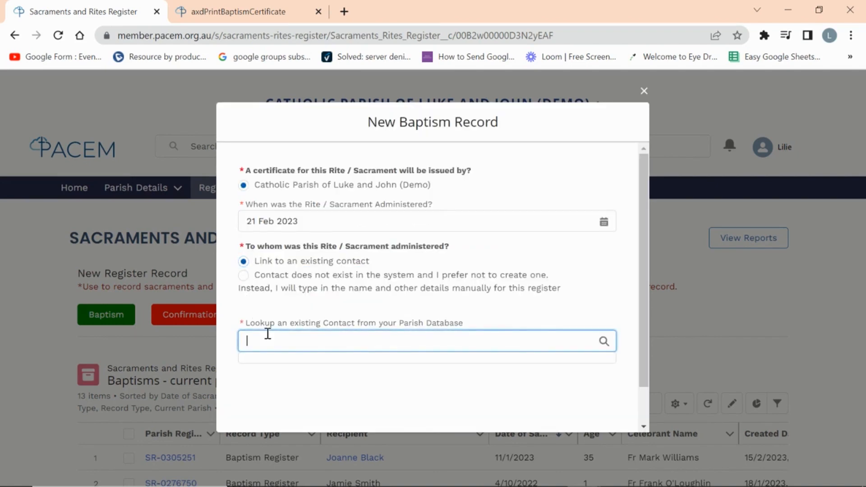
{"action": "type", "text": "JOANNE"}
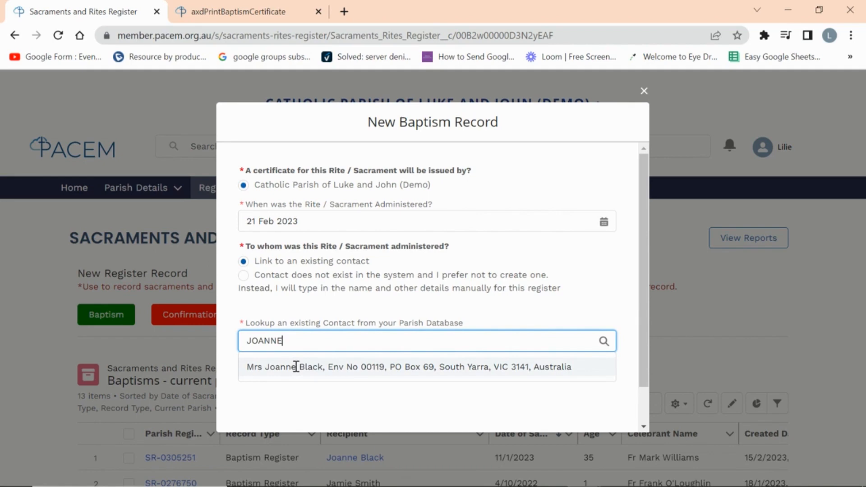
- Switch to entering the recipient's full name manually, then close the form unsaved
{"action": "left_click", "coordinate": [244, 274]}
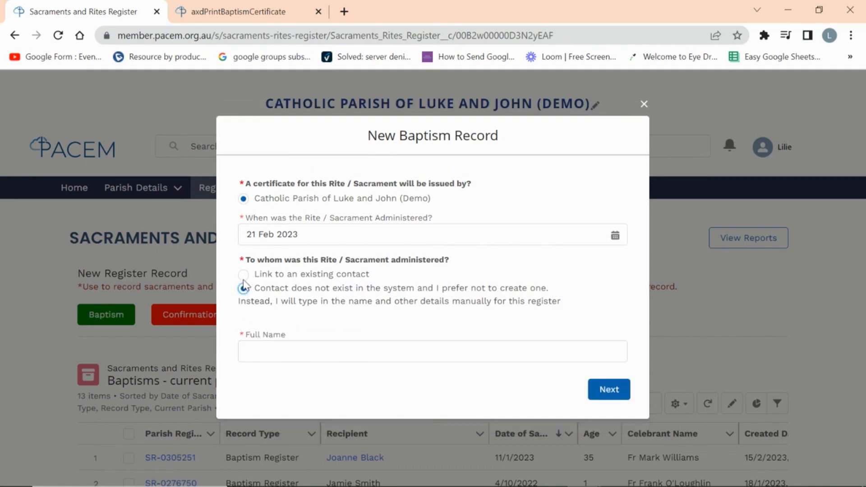
{"action": "left_click", "coordinate": [264, 347]}
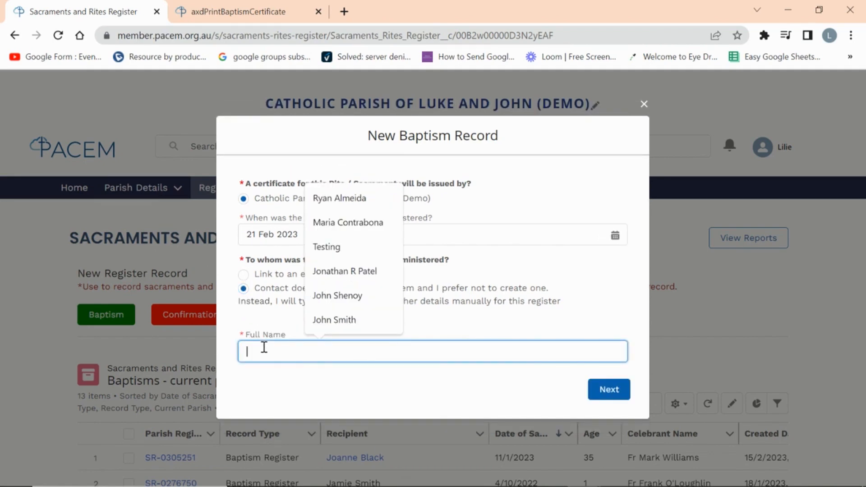
{"action": "type", "text": "Mary"}
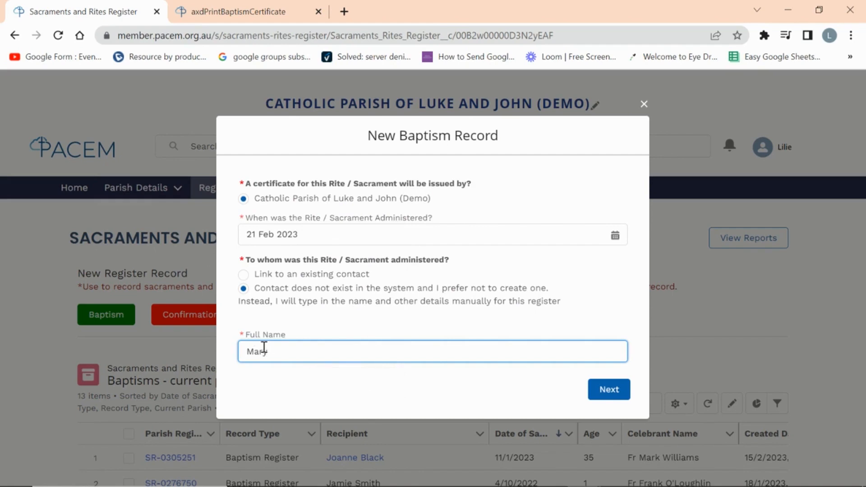
{"action": "left_click", "coordinate": [644, 105]}
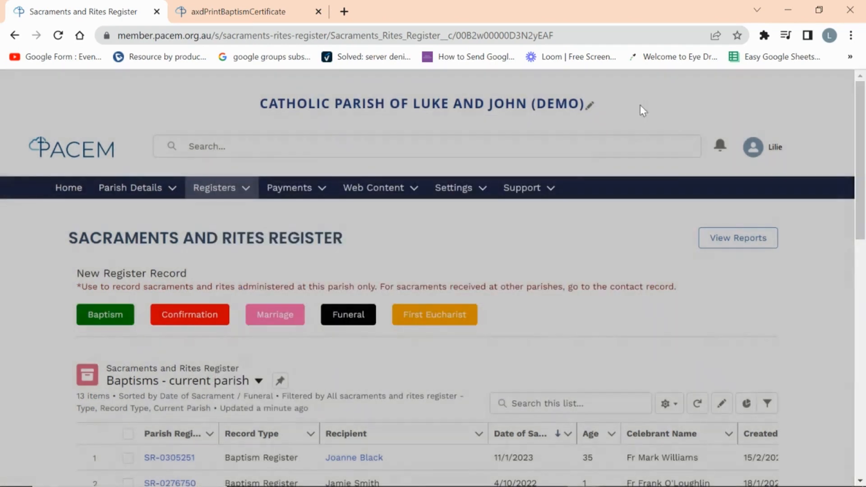
{"action": "scroll", "coordinate": [242, 406], "scroll_direction": "down", "scroll_amount": 2}
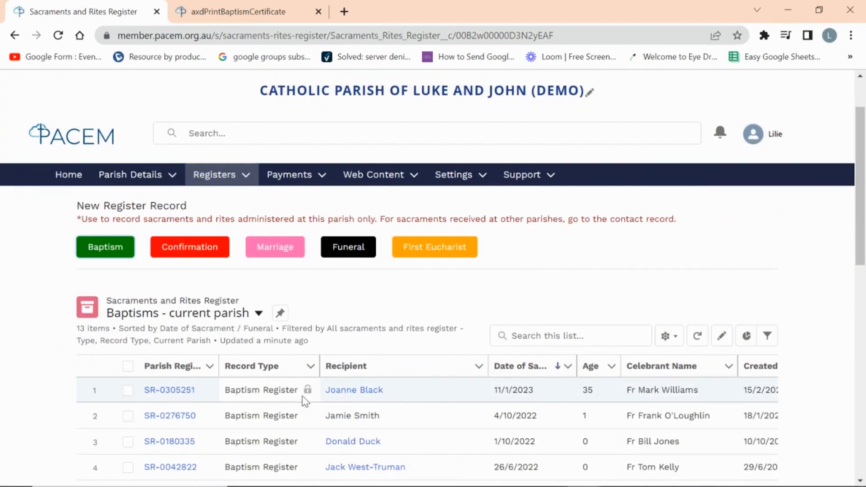
{"action": "left_click", "coordinate": [176, 395]}
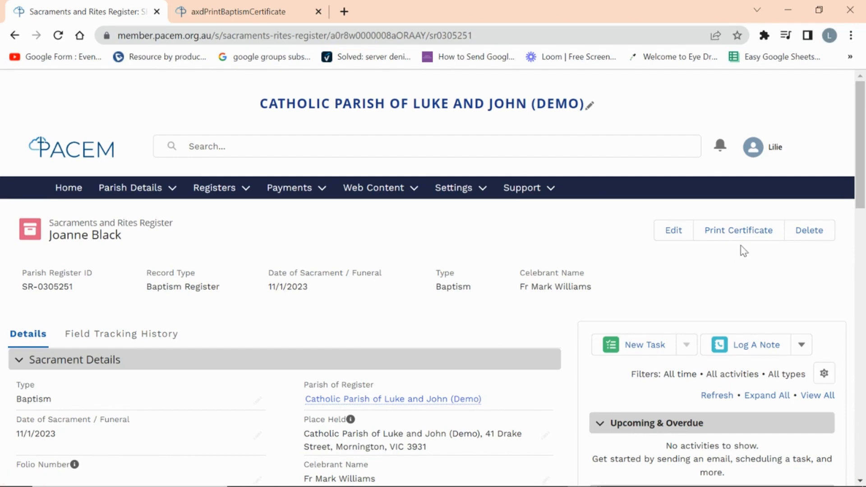
{"action": "left_click", "coordinate": [740, 233]}
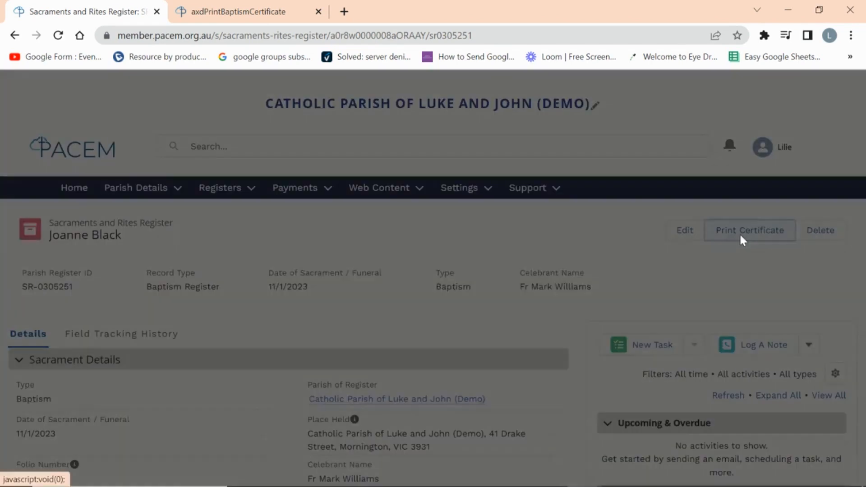
{"action": "left_click", "coordinate": [428, 283]}
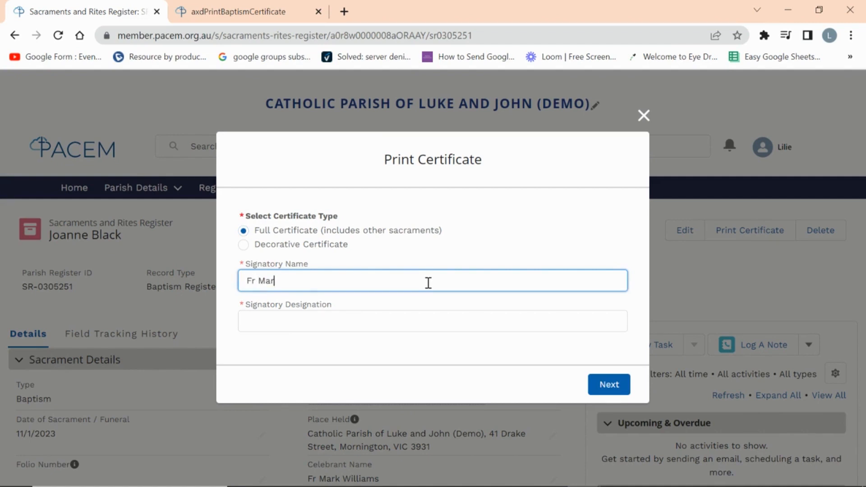
{"action": "key", "text": "Tab"}
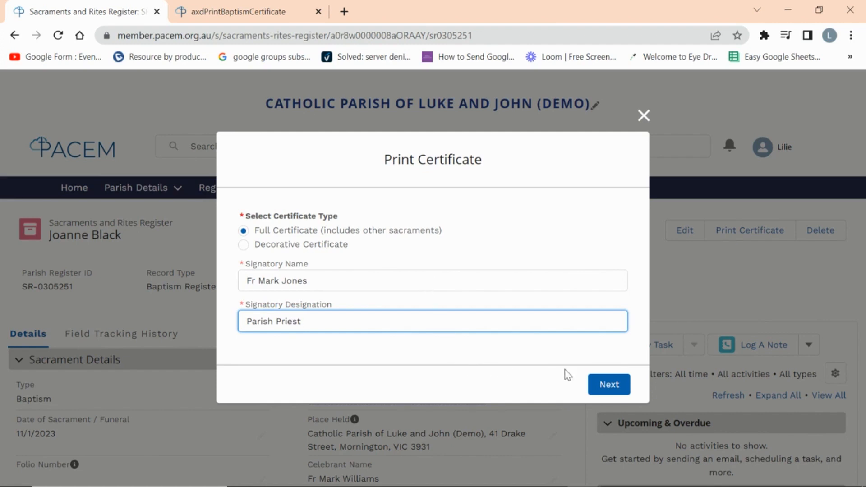
{"action": "left_click", "coordinate": [611, 389]}
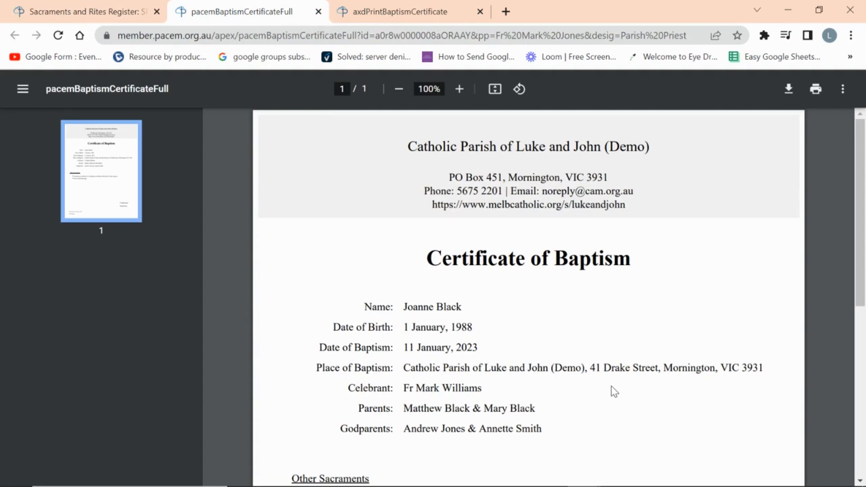
- Read the full certificate PDF, view the decorative certificate, and return to the baptism record
{"action": "scroll", "coordinate": [614, 391], "scroll_direction": "down", "scroll_amount": 1}
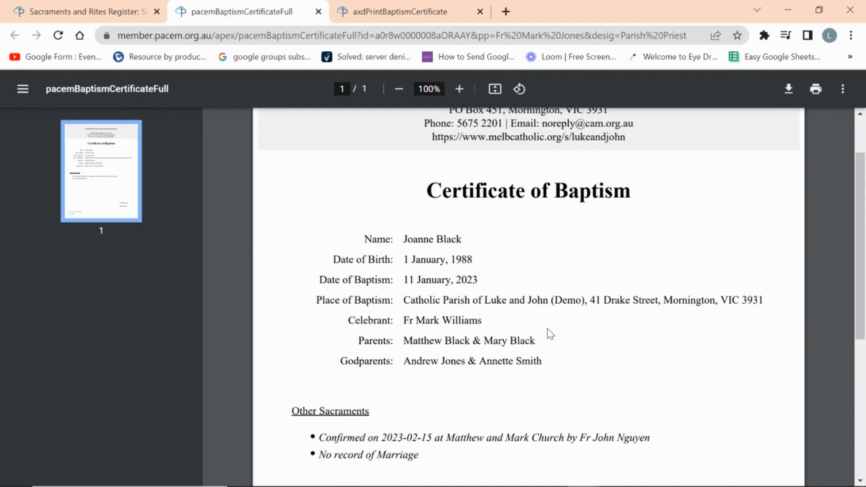
{"action": "scroll", "coordinate": [604, 381], "scroll_direction": "down", "scroll_amount": 1}
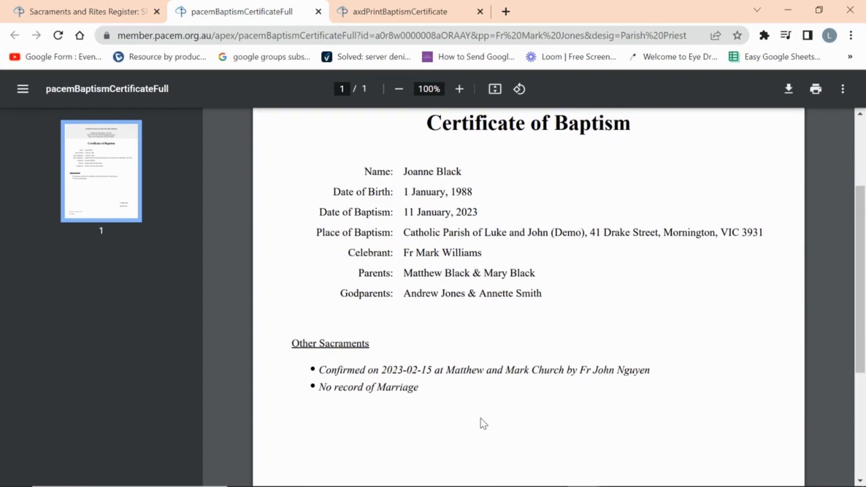
{"action": "scroll", "coordinate": [498, 406], "scroll_direction": "down", "scroll_amount": 1}
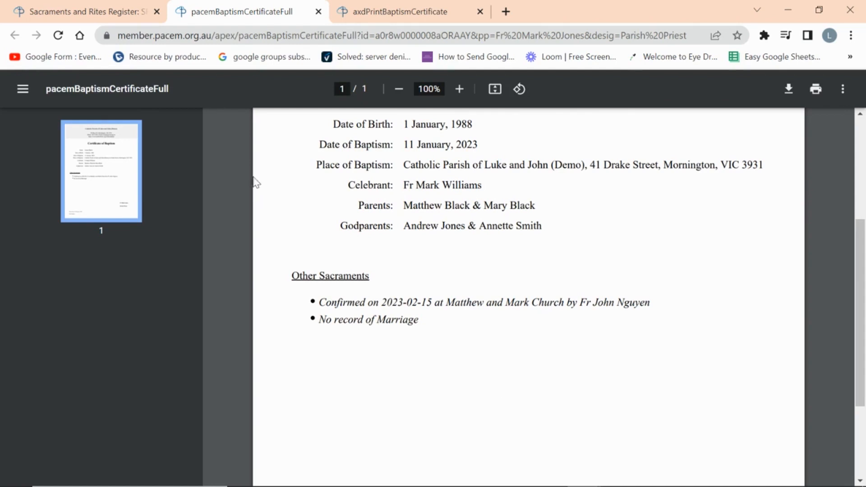
{"action": "left_click", "coordinate": [397, 12]}
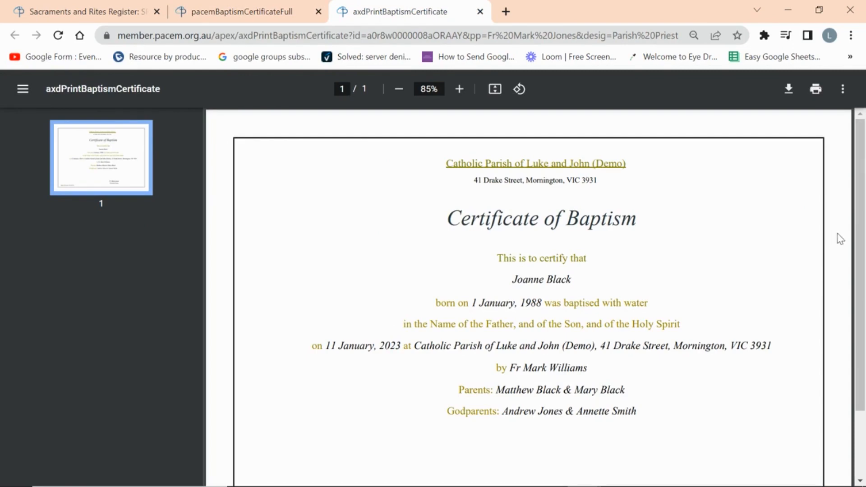
{"action": "mouse_move", "coordinate": [859, 255]}
{"action": "left_mouse_down"}
{"action": "mouse_move", "coordinate": [860, 297]}
{"action": "mouse_move", "coordinate": [862, 240]}
{"action": "left_mouse_up"}
{"action": "left_click", "coordinate": [87, 14]}
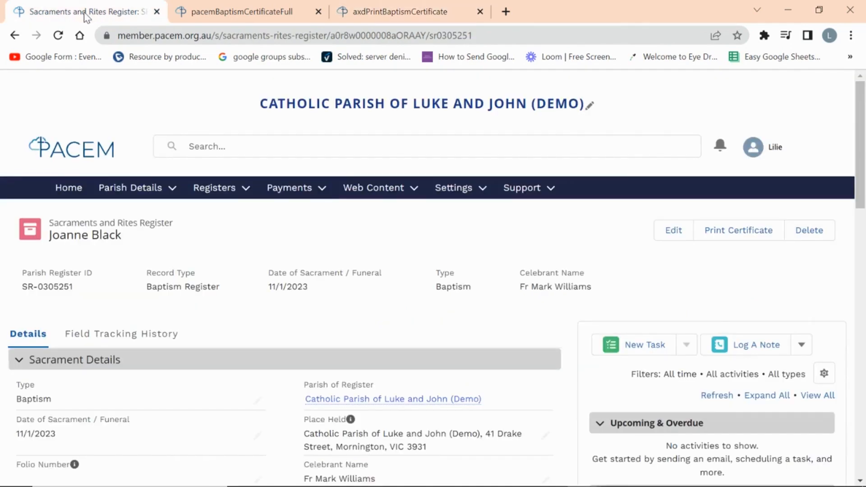
{"action": "left_click", "coordinate": [243, 187]}
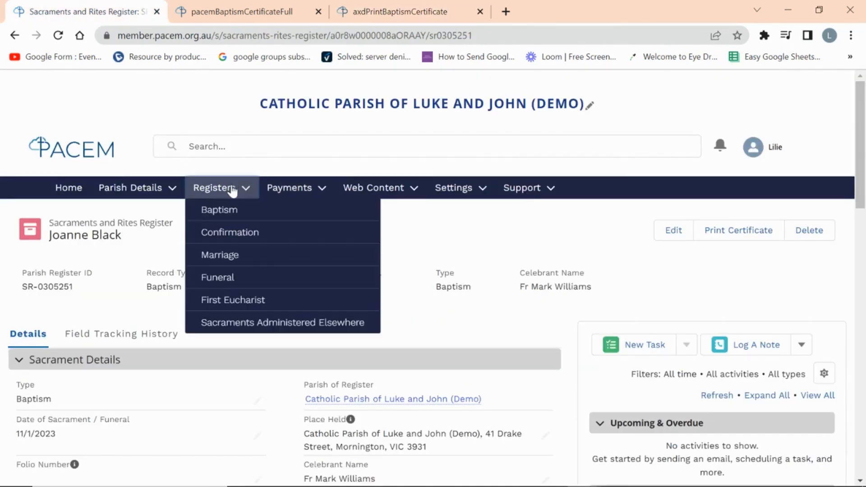
{"action": "left_click", "coordinate": [234, 238]}
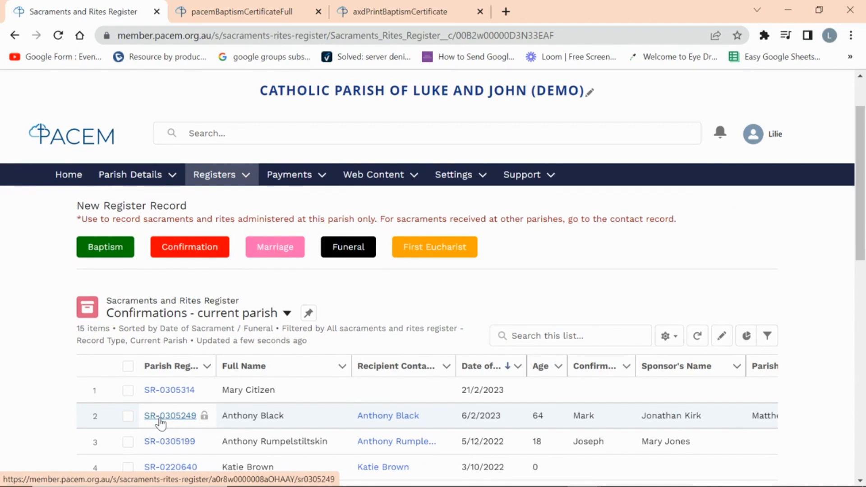
{"action": "left_click", "coordinate": [160, 416]}
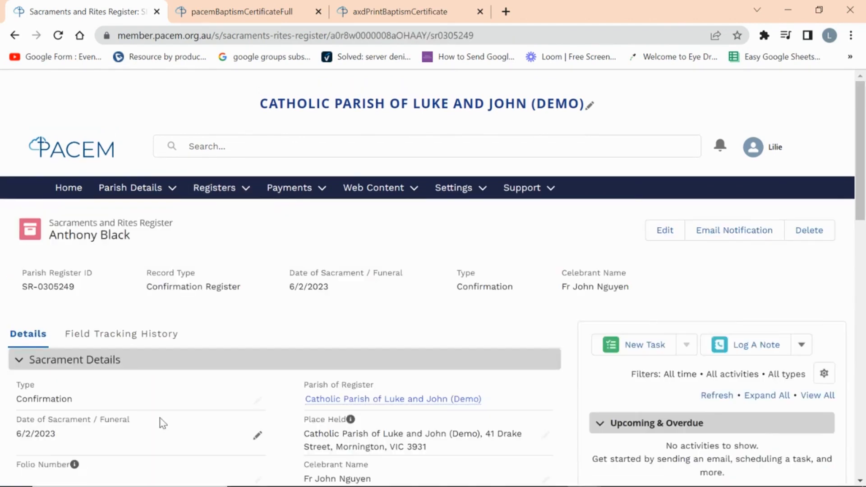
{"action": "left_click", "coordinate": [727, 245]}
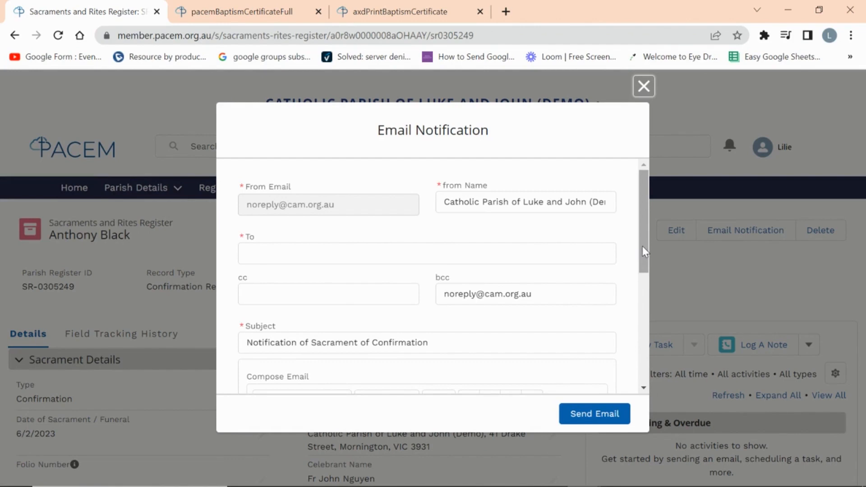
{"action": "left_click_drag", "start_coordinate": [643, 246], "coordinate": [671, 372]}
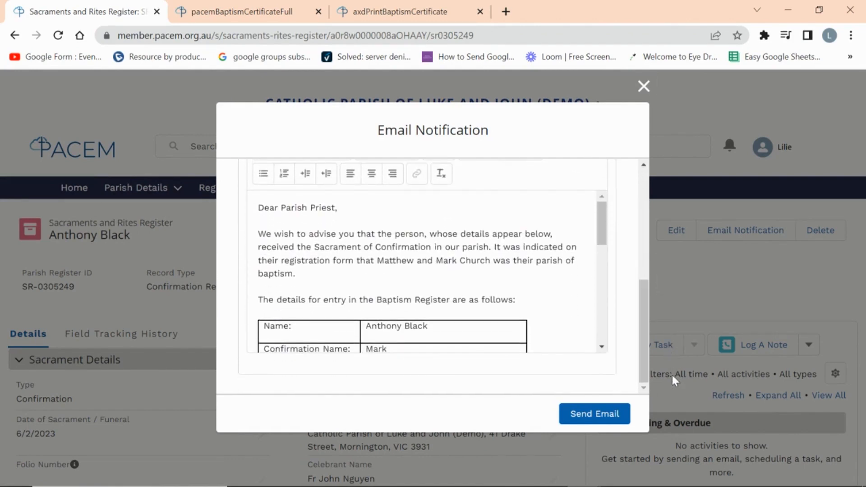
{"action": "left_click_drag", "start_coordinate": [603, 239], "coordinate": [617, 348]}
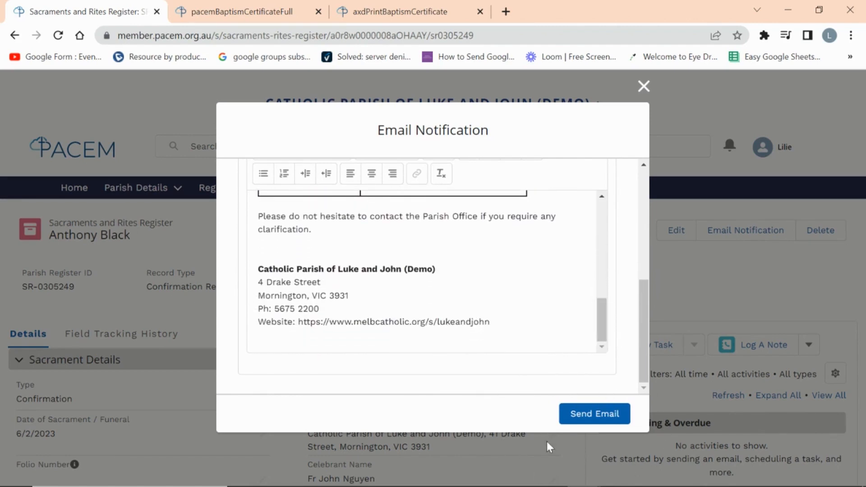
{"action": "left_click", "coordinate": [643, 87]}
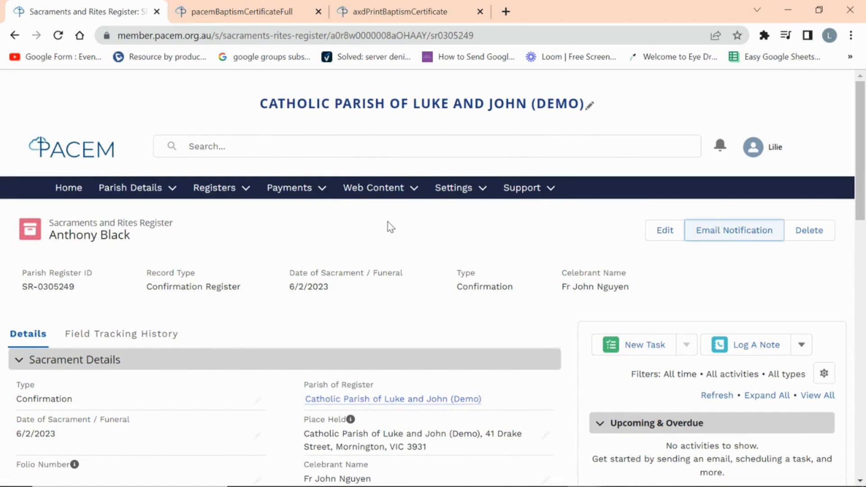
{"action": "left_click", "coordinate": [213, 194]}
- Start a new baptism record dated 21 Feb 2023, linked to an existing contact
{"action": "left_click", "coordinate": [219, 214]}
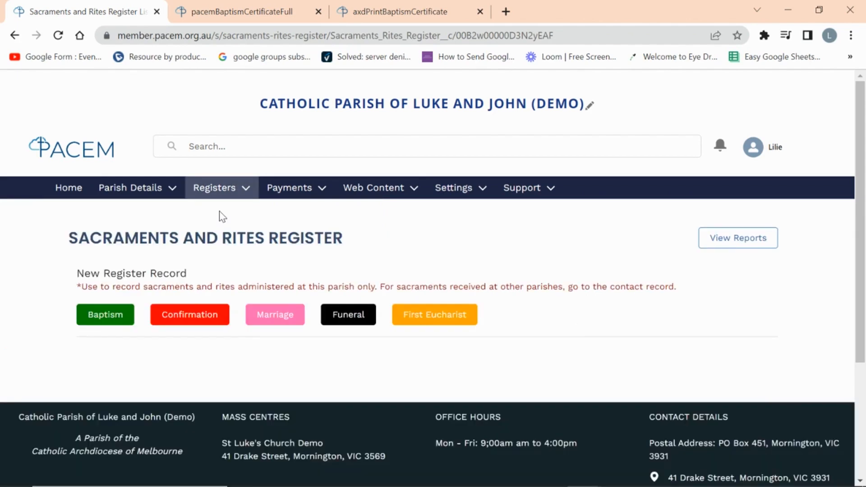
{"action": "left_click", "coordinate": [106, 316]}
{"action": "left_click", "coordinate": [354, 257]}
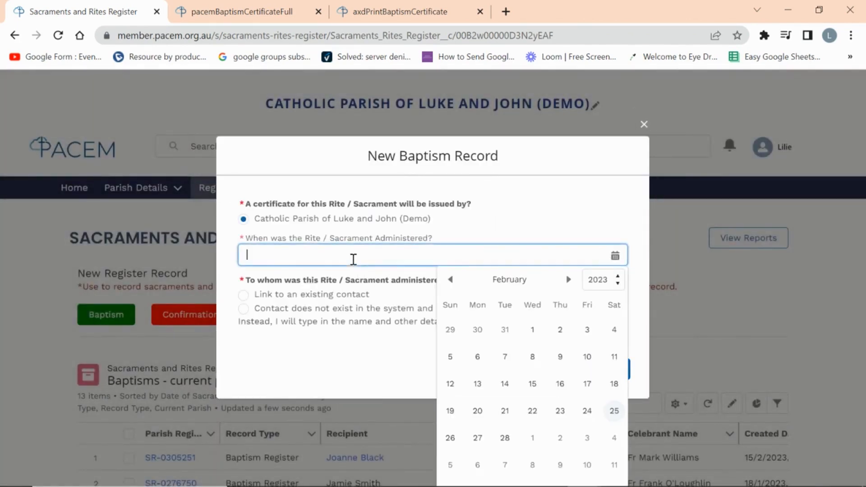
{"action": "left_click", "coordinate": [503, 412]}
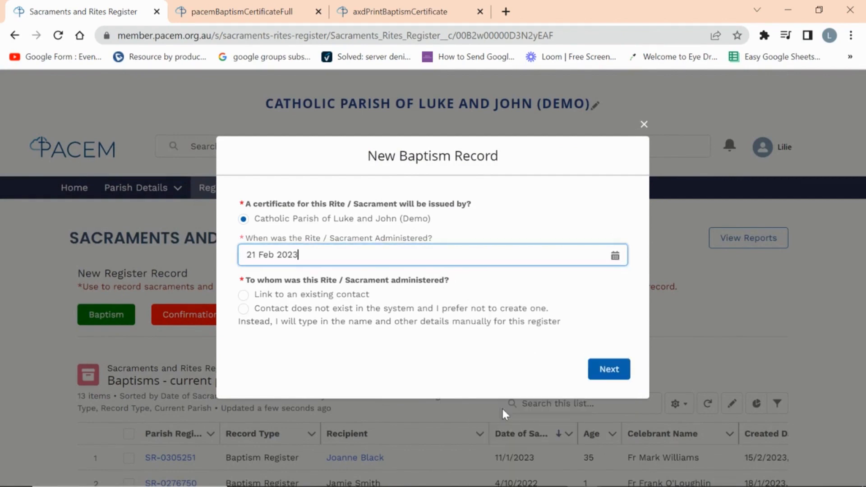
{"action": "left_click", "coordinate": [244, 296]}
{"action": "left_click", "coordinate": [334, 340]}
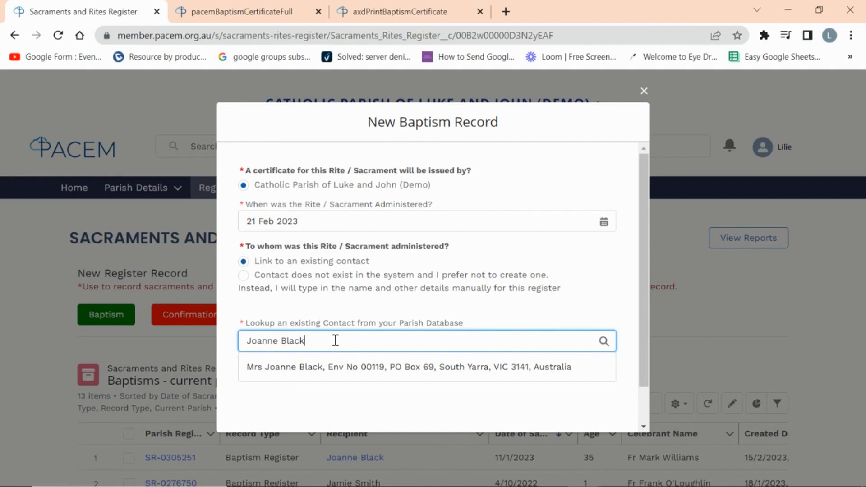
{"action": "left_click", "coordinate": [345, 366]}
- Hit the duplicate-baptism error, abandon the record and open the existing recipient's contact page
{"action": "scroll", "coordinate": [567, 382], "scroll_direction": "down", "scroll_amount": 1}
{"action": "left_click", "coordinate": [600, 405]}
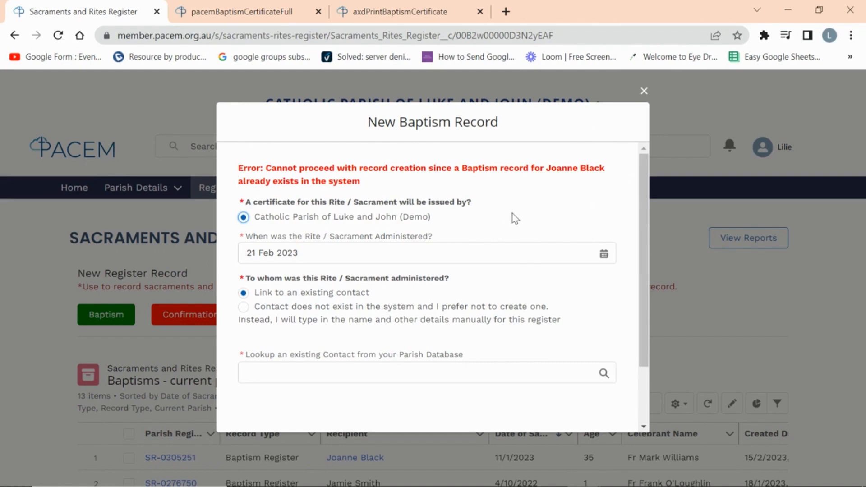
{"action": "left_click", "coordinate": [645, 92]}
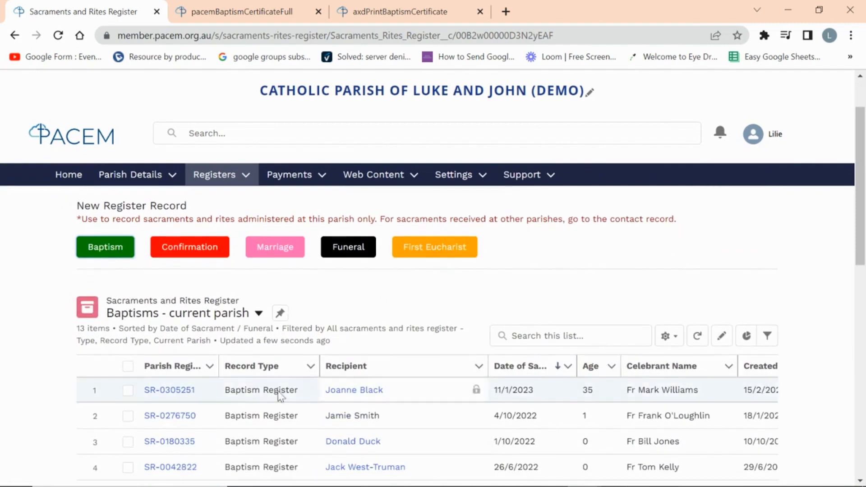
{"action": "left_click", "coordinate": [355, 391]}
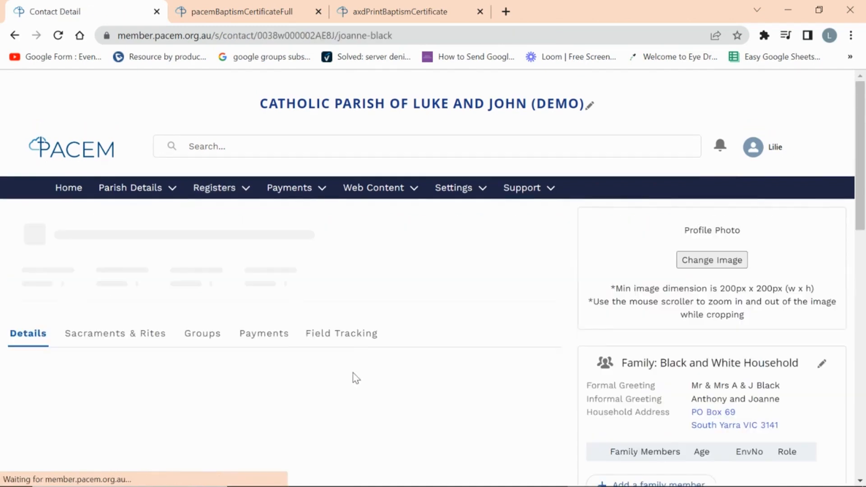
- Begin adding a Funeral rite received at another parish to the contact's sacraments and rites
{"action": "left_click", "coordinate": [116, 337]}
{"action": "scroll", "coordinate": [449, 322], "scroll_direction": "down", "scroll_amount": 1}
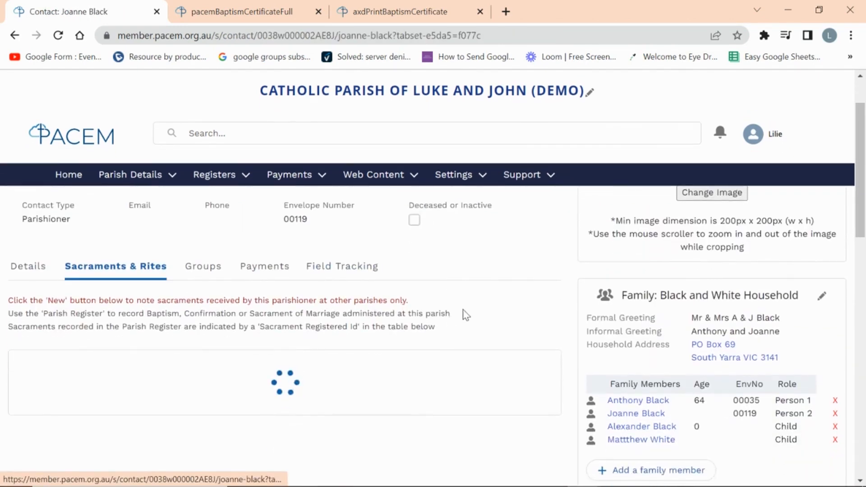
{"action": "scroll", "coordinate": [489, 300], "scroll_direction": "down", "scroll_amount": 1}
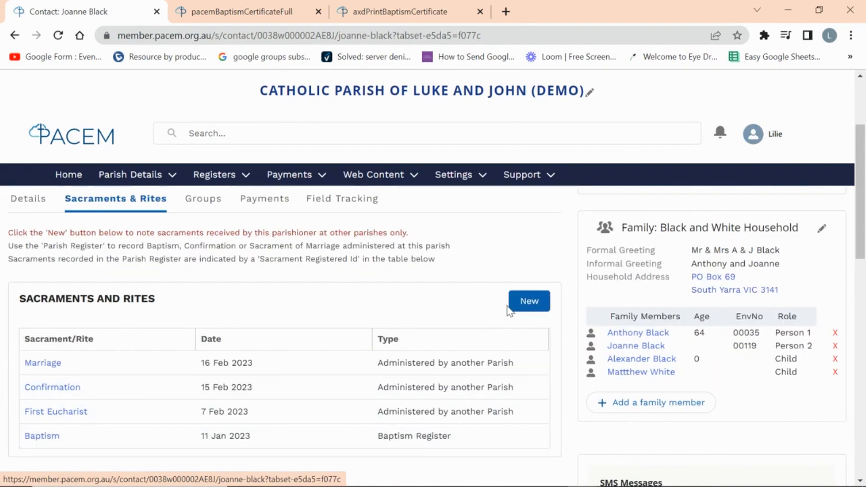
{"action": "left_click", "coordinate": [526, 300]}
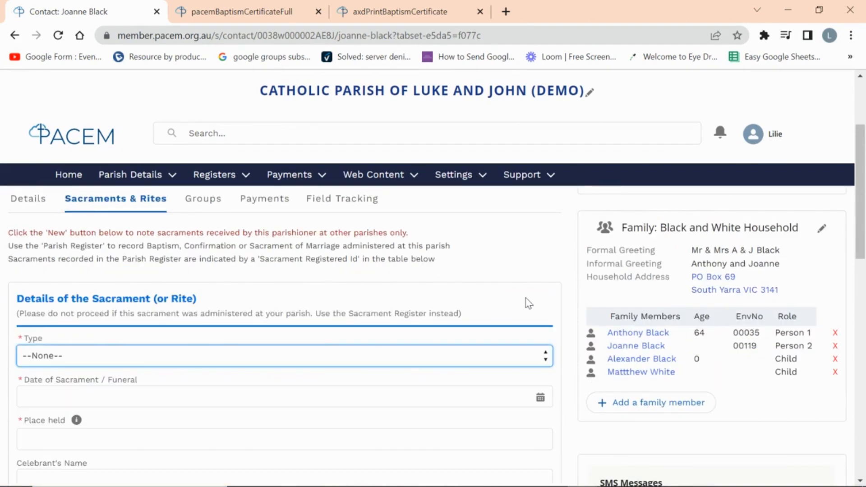
{"action": "left_click", "coordinate": [124, 361]}
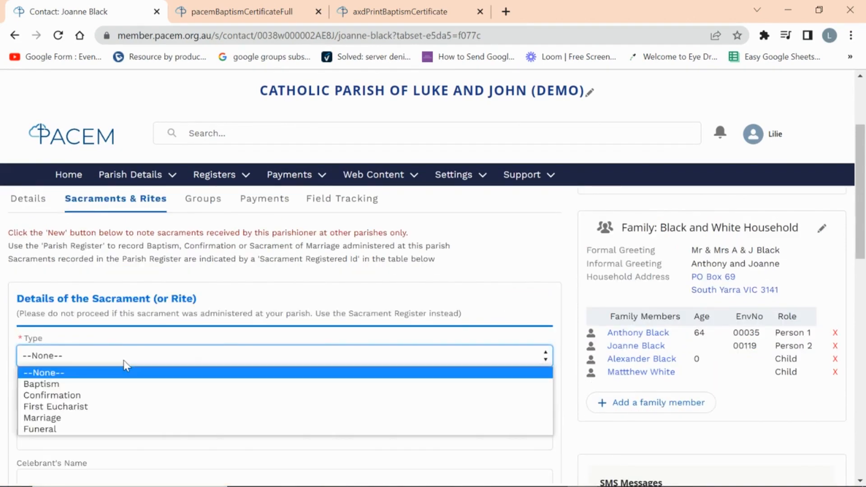
{"action": "left_click", "coordinate": [121, 429]}
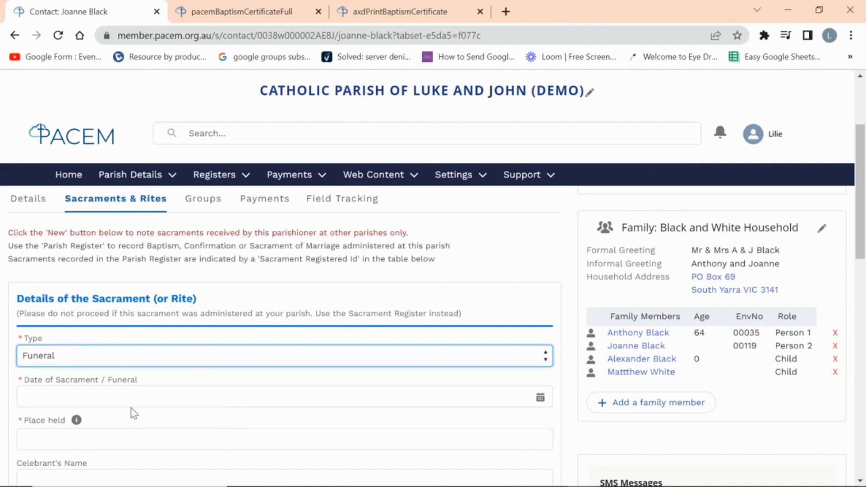
- Date the Funeral rite 21 February 2023 and move on to the Place held field
{"action": "left_click", "coordinate": [132, 397]}
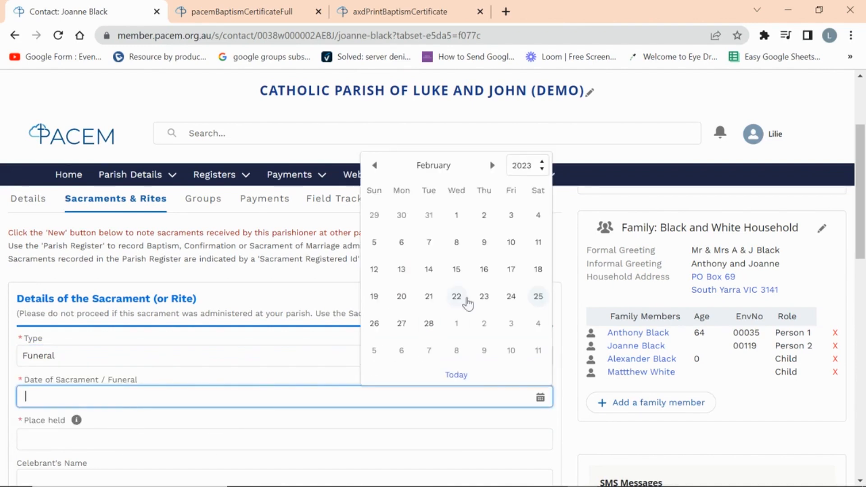
{"action": "left_click", "coordinate": [428, 297]}
{"action": "scroll", "coordinate": [141, 400], "scroll_direction": "down", "scroll_amount": 1}
{"action": "left_click", "coordinate": [121, 371]}
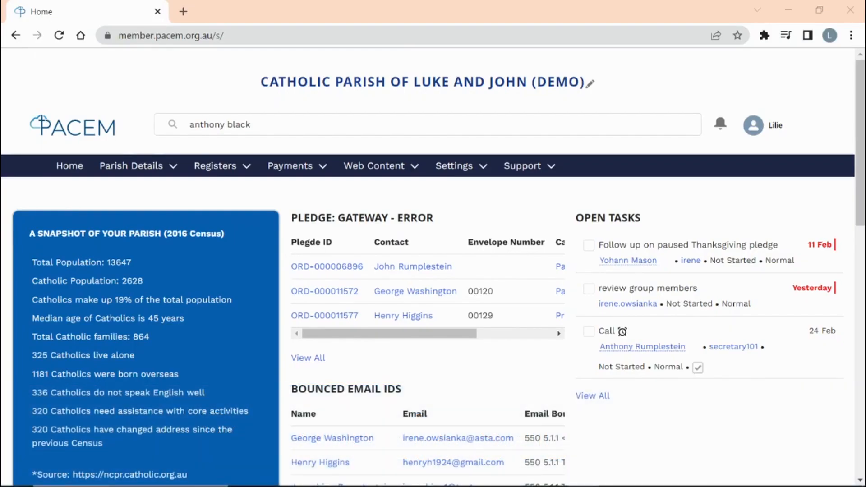
{"action": "left_click", "coordinate": [318, 167]}
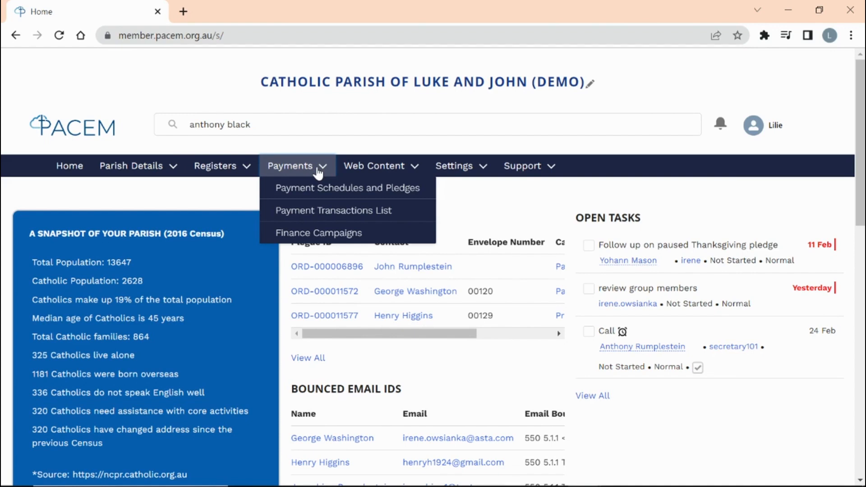
- Bring up search suggestions for the parishioner's name in the home page search box
{"action": "left_click", "coordinate": [287, 124]}
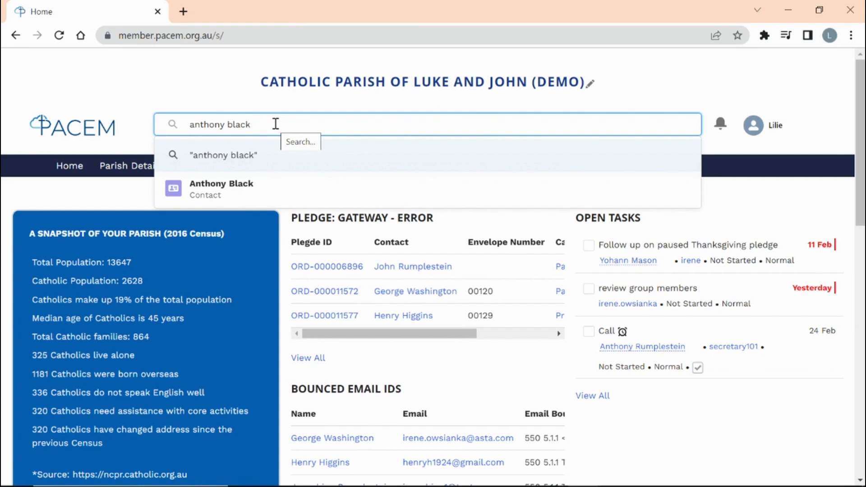
- Search for the parishioner, open their contact record and show its Payments tab
{"action": "key", "text": "Return"}
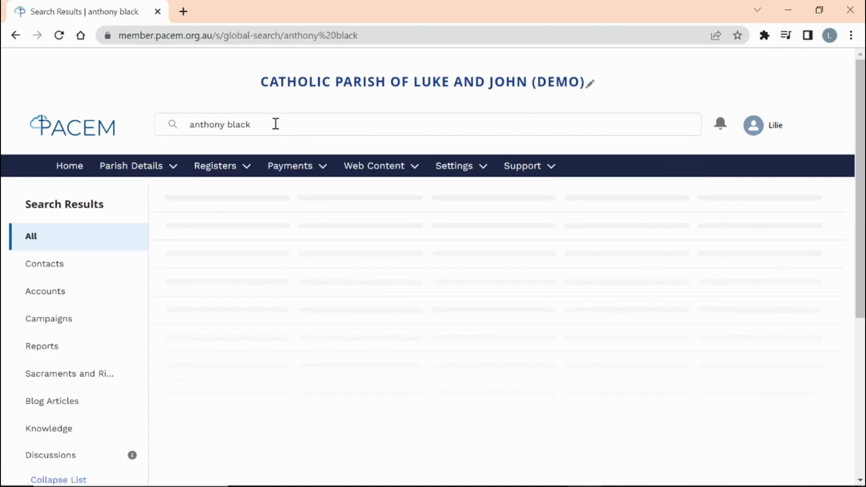
{"action": "left_click", "coordinate": [203, 275]}
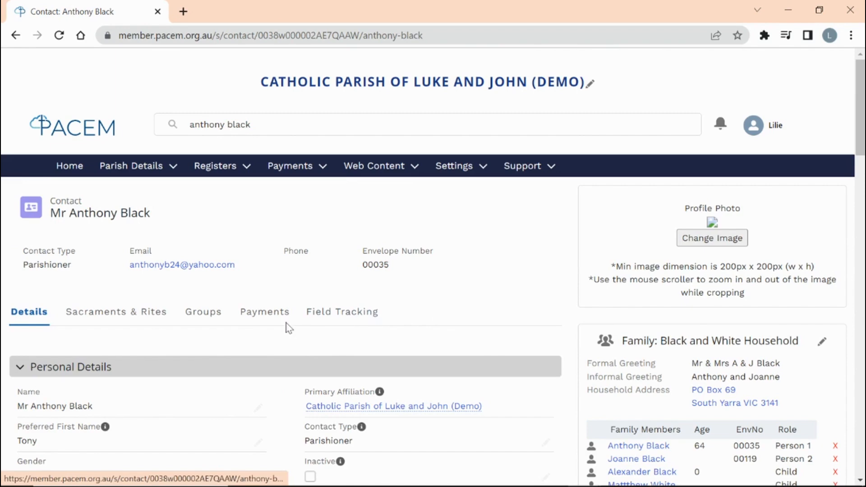
{"action": "left_click", "coordinate": [265, 316]}
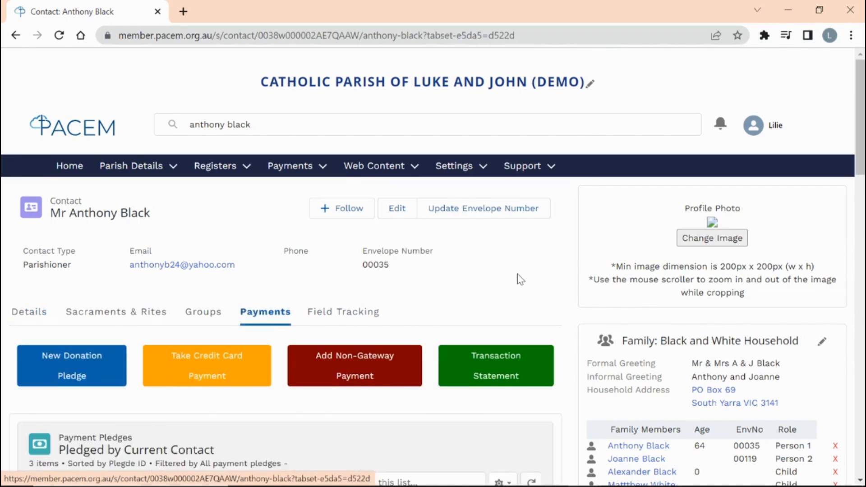
{"action": "scroll", "coordinate": [524, 278], "scroll_direction": "down", "scroll_amount": 1}
{"action": "scroll", "coordinate": [532, 273], "scroll_direction": "down", "scroll_amount": 2}
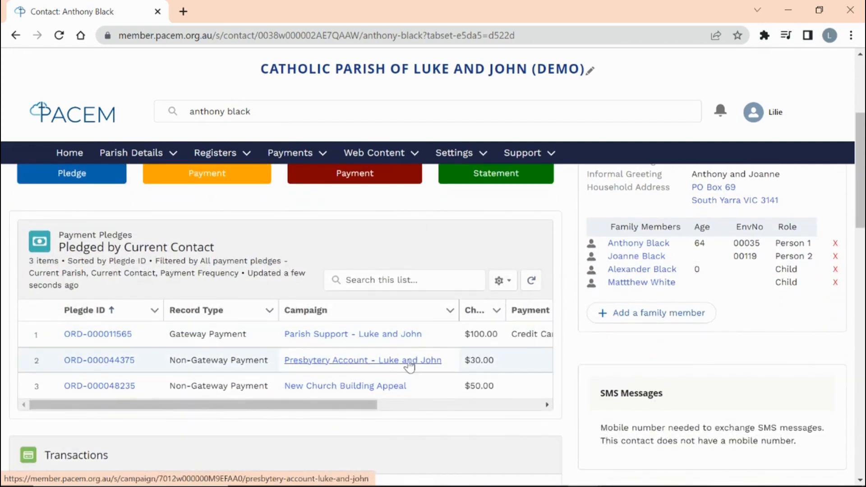
- Review the three payment pledges, including $100 monthly Parish Support, and their transactions
{"action": "left_click_drag", "start_coordinate": [366, 408], "coordinate": [385, 408]}
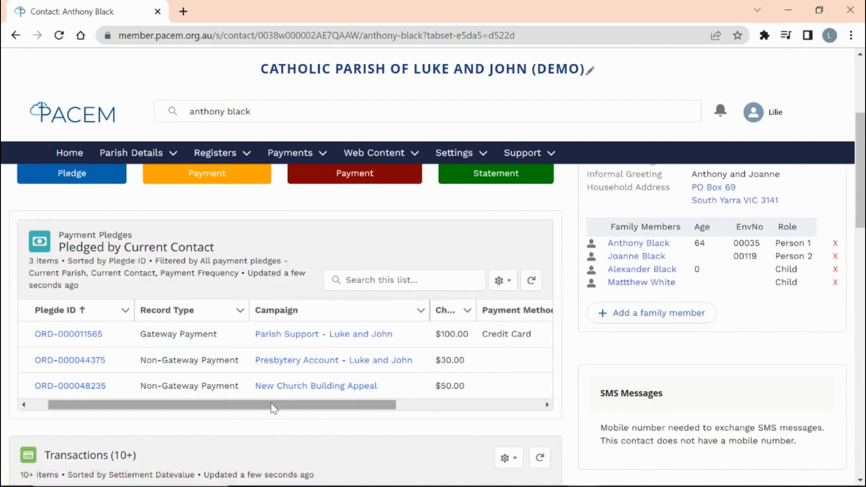
{"action": "left_click_drag", "start_coordinate": [285, 408], "coordinate": [440, 410]}
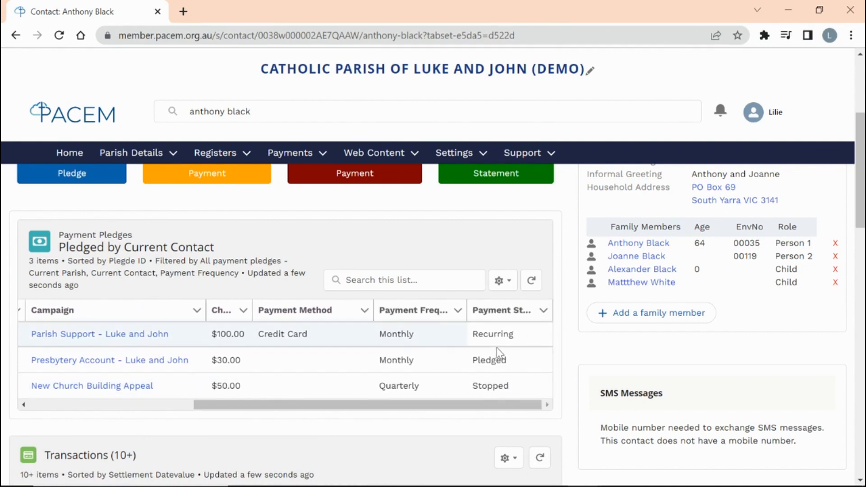
{"action": "left_click_drag", "start_coordinate": [488, 407], "coordinate": [306, 426]}
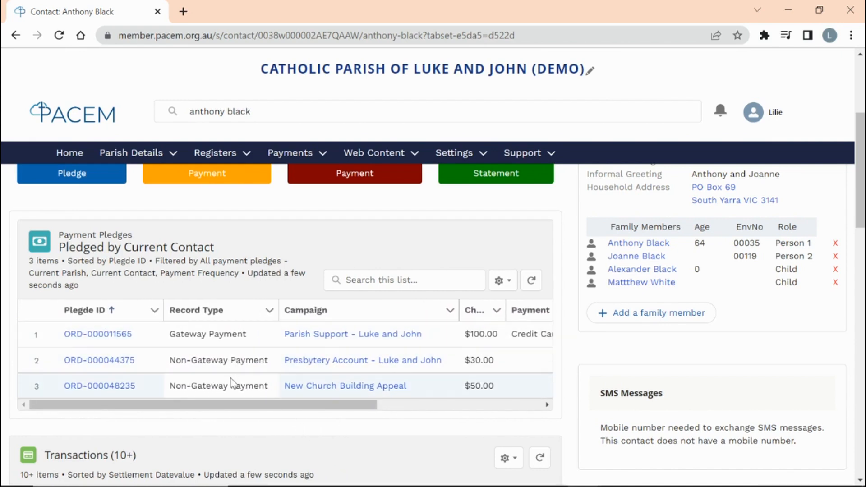
{"action": "scroll", "coordinate": [240, 375], "scroll_direction": "down", "scroll_amount": 1}
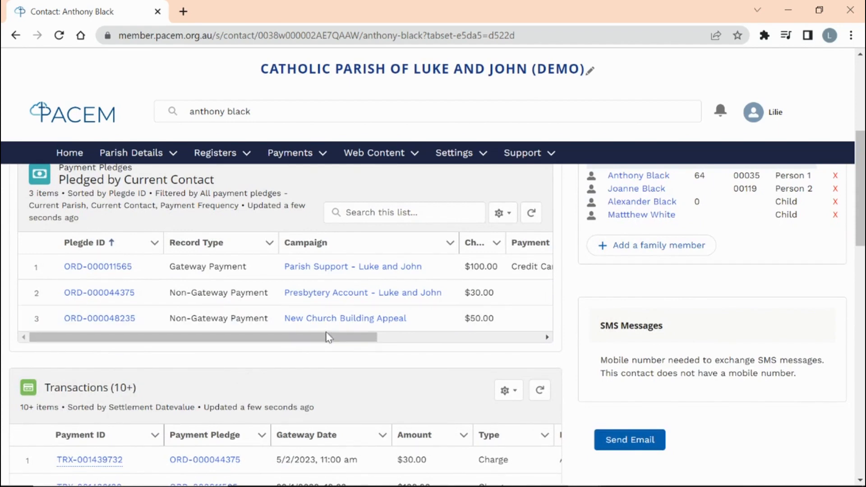
{"action": "left_click_drag", "start_coordinate": [329, 338], "coordinate": [373, 341]}
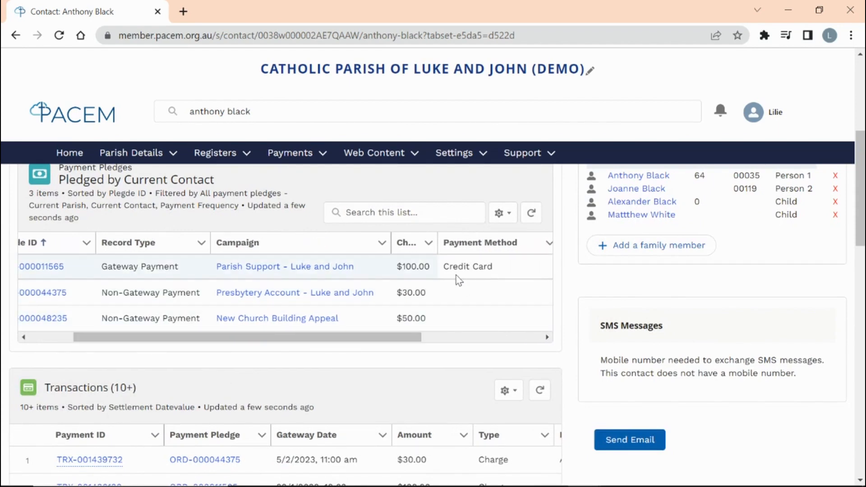
{"action": "left_click_drag", "start_coordinate": [405, 341], "coordinate": [334, 348]}
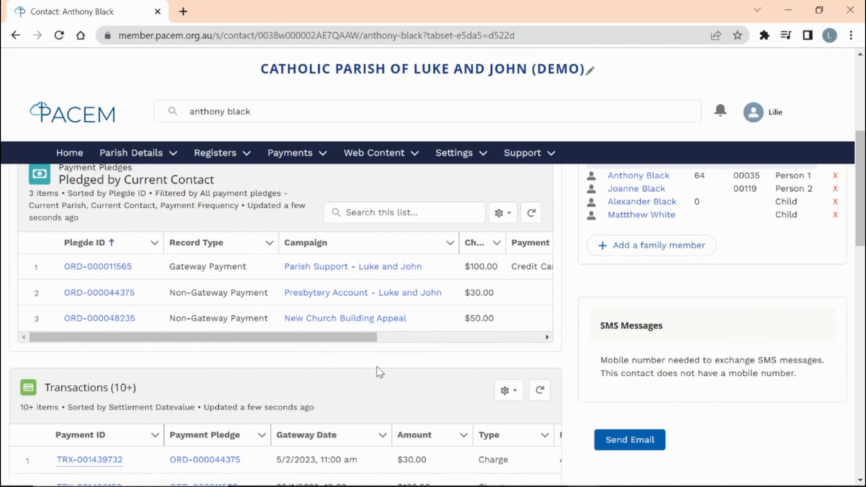
{"action": "scroll", "coordinate": [377, 366], "scroll_direction": "down", "scroll_amount": 3}
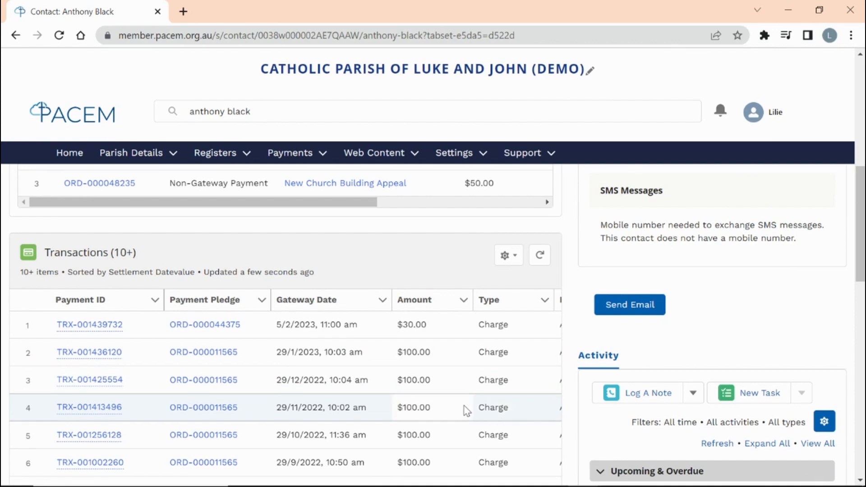
{"action": "scroll", "coordinate": [465, 410], "scroll_direction": "up", "scroll_amount": 3}
{"action": "scroll", "coordinate": [466, 411], "scroll_direction": "up", "scroll_amount": 2}
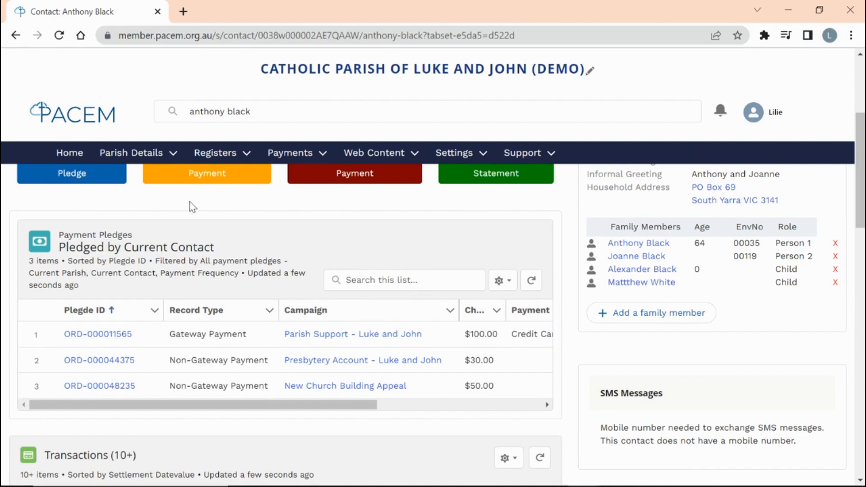
{"action": "left_click_drag", "start_coordinate": [252, 406], "coordinate": [401, 404]}
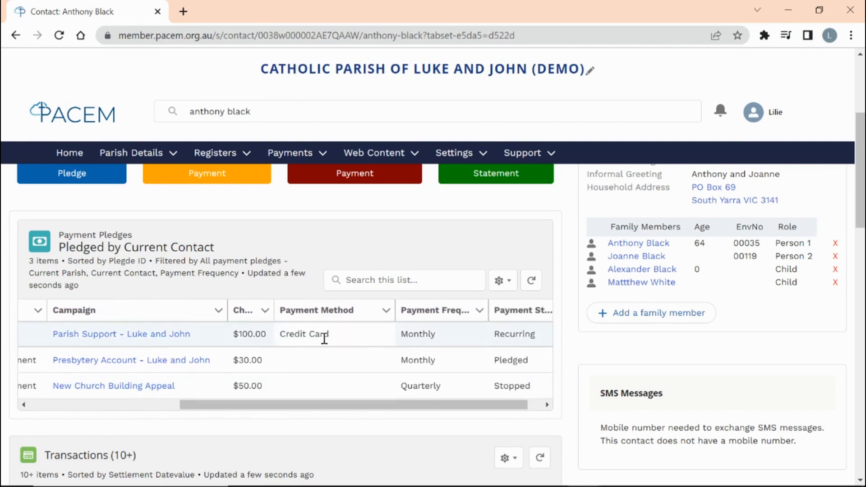
{"action": "left_click_drag", "start_coordinate": [278, 405], "coordinate": [108, 414]}
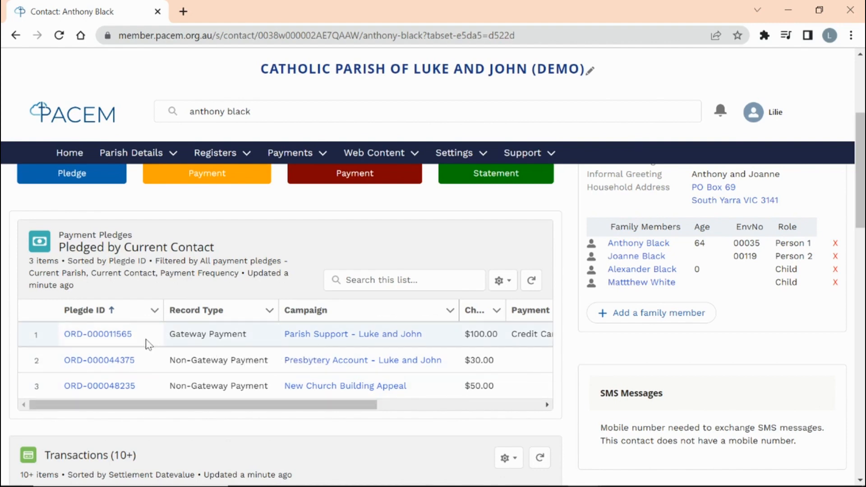
- Set the $100 monthly Parish Support pledge's Payment Status to Stopped and save it
{"action": "left_click", "coordinate": [113, 335]}
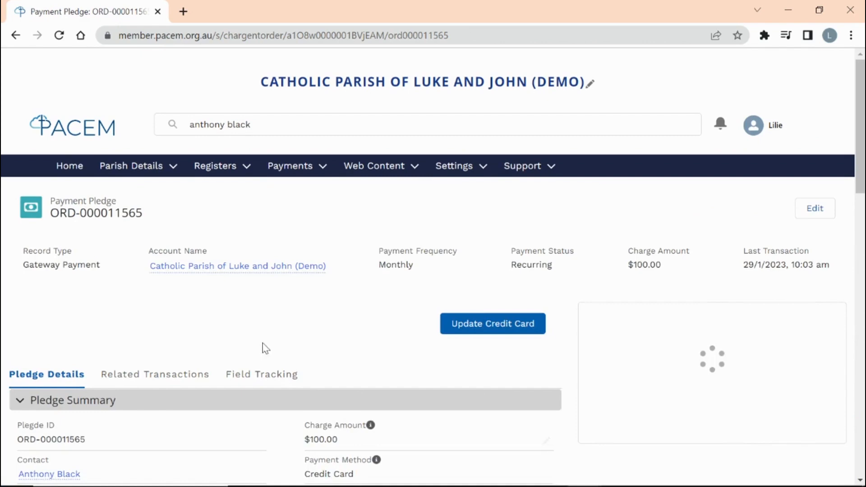
{"action": "scroll", "coordinate": [301, 357], "scroll_direction": "down", "scroll_amount": 9}
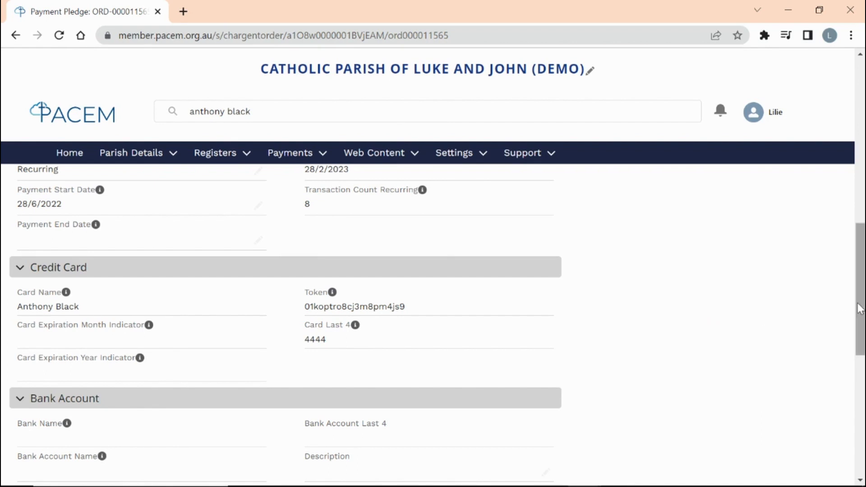
{"action": "left_click_drag", "start_coordinate": [859, 309], "coordinate": [860, 276]}
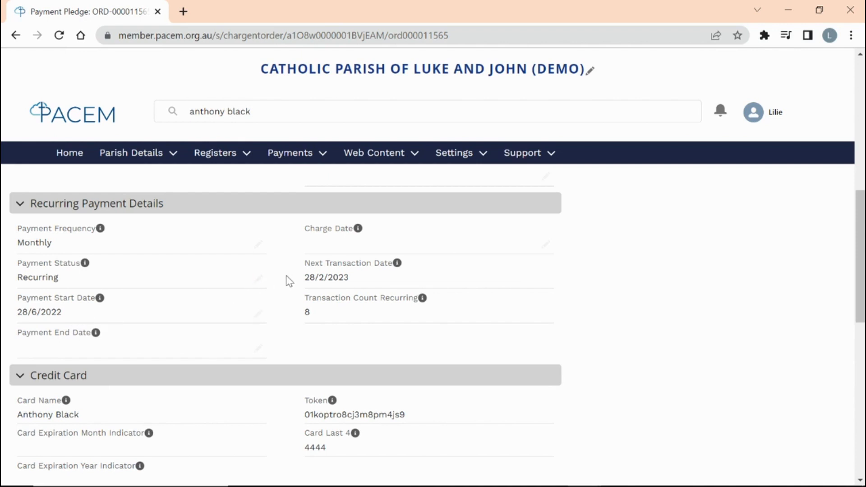
{"action": "left_click", "coordinate": [258, 278]}
{"action": "left_click", "coordinate": [194, 287]}
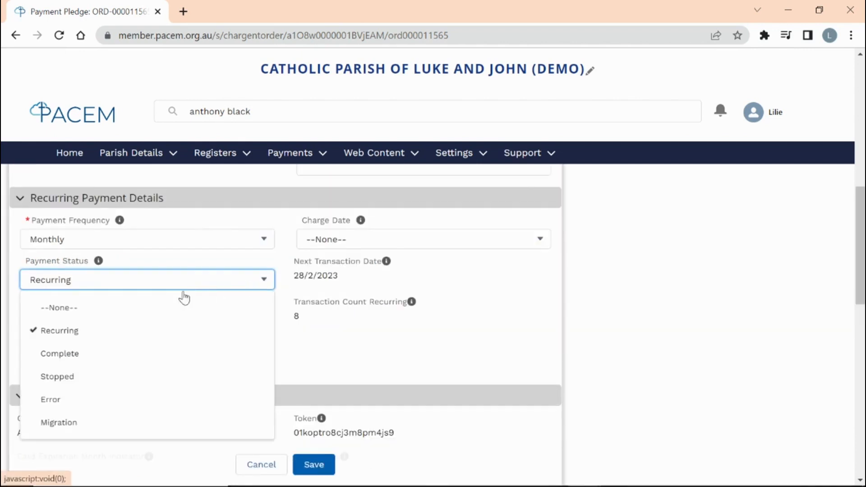
{"action": "left_click", "coordinate": [113, 378]}
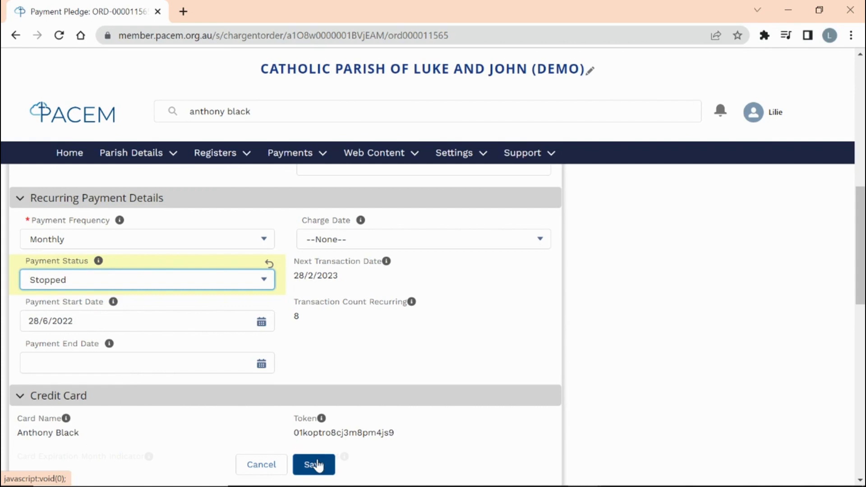
{"action": "left_click", "coordinate": [317, 466]}
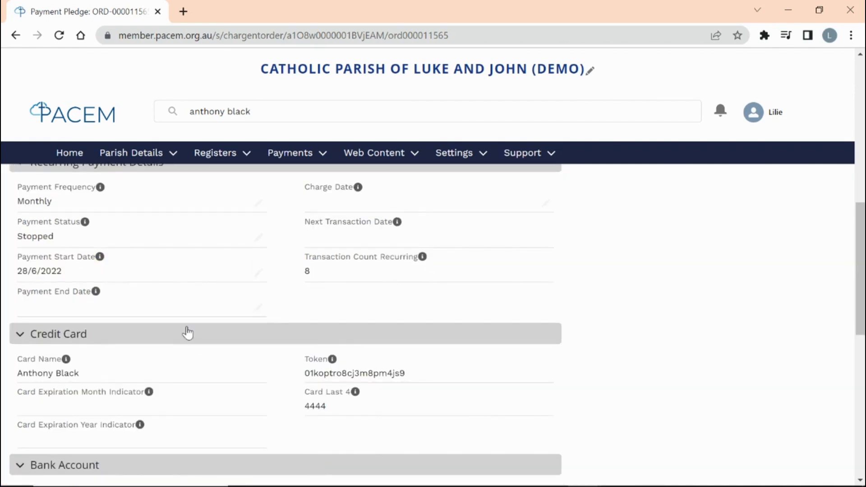
- Go back to the contact's Payments tab and start a credit card payment
{"action": "scroll", "coordinate": [189, 329], "scroll_direction": "up", "scroll_amount": 2}
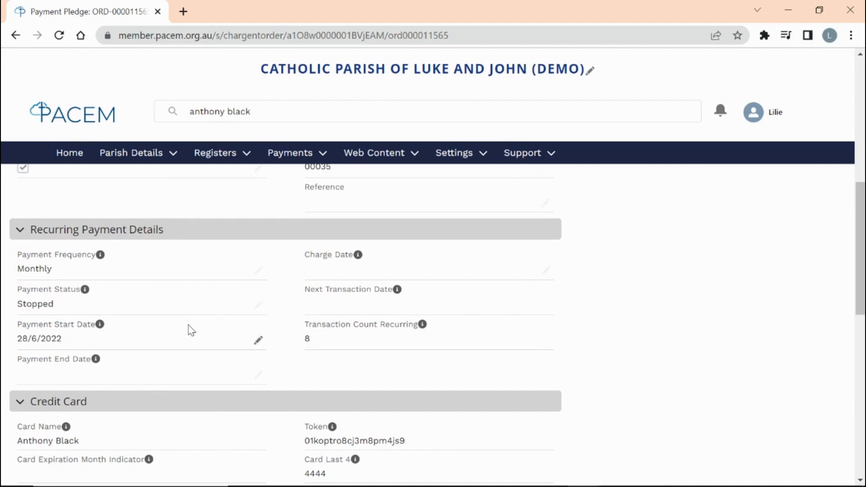
{"action": "scroll", "coordinate": [190, 331], "scroll_direction": "up", "scroll_amount": 2}
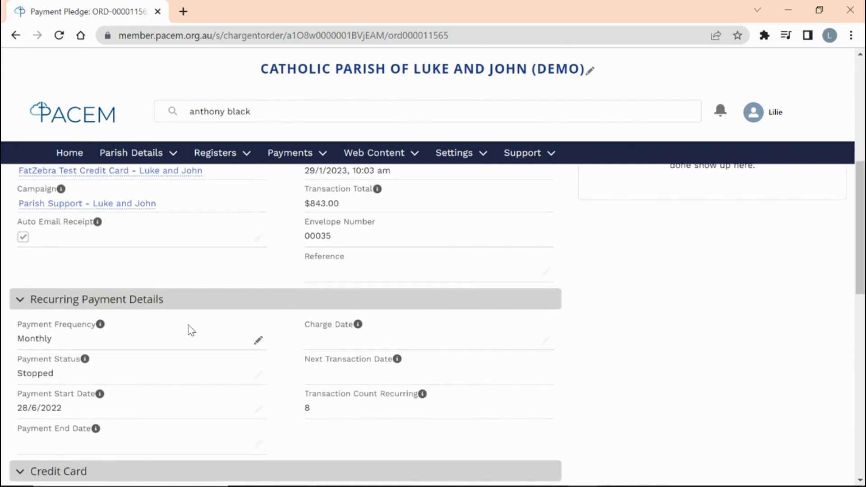
{"action": "scroll", "coordinate": [191, 331], "scroll_direction": "up", "scroll_amount": 10}
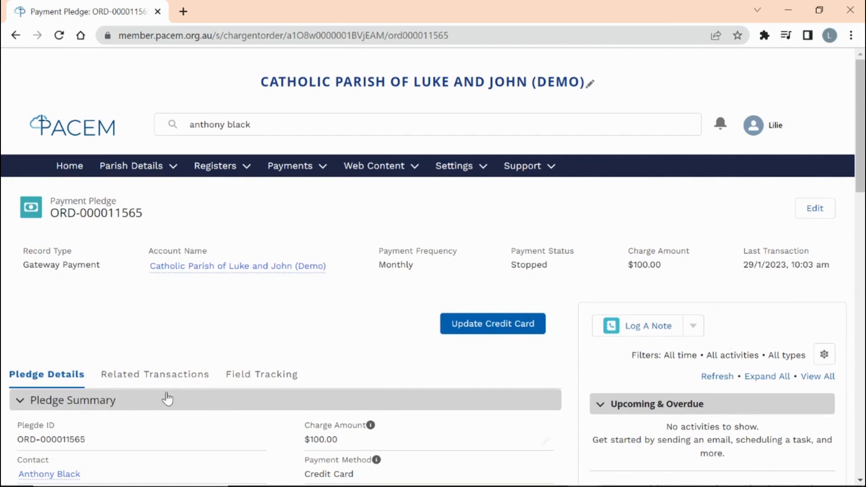
{"action": "scroll", "coordinate": [167, 398], "scroll_direction": "down", "scroll_amount": 2}
{"action": "left_click", "coordinate": [63, 406]}
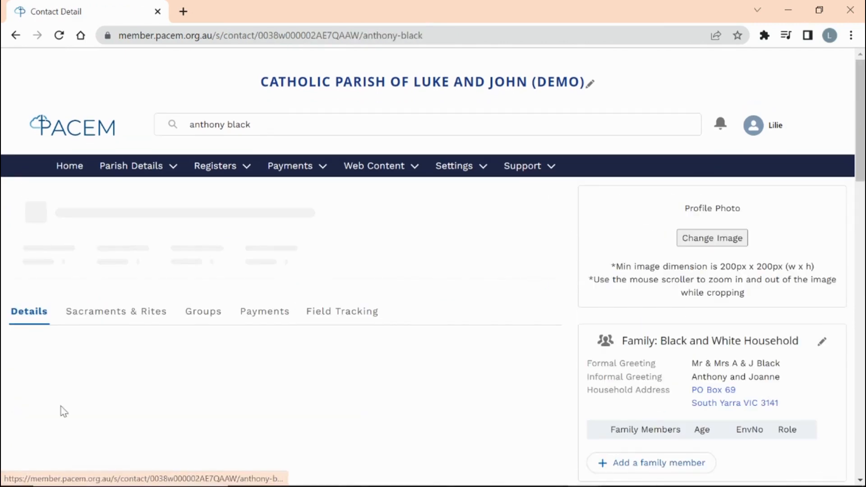
{"action": "left_click", "coordinate": [261, 313]}
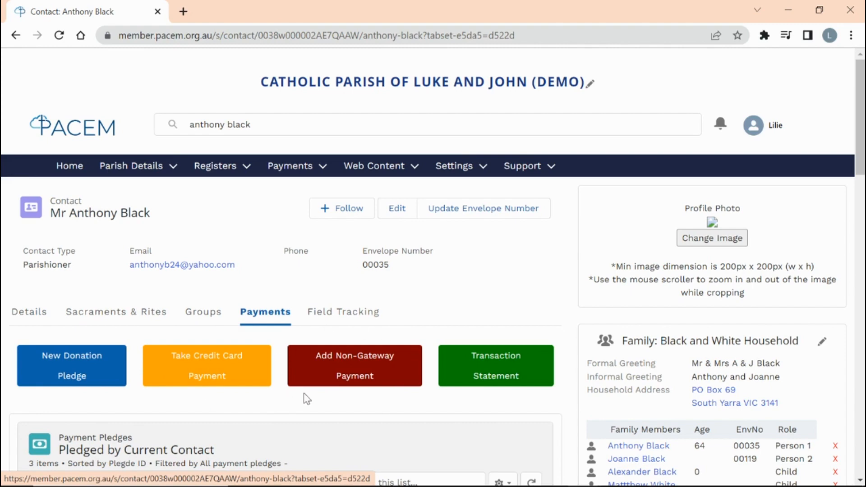
{"action": "left_click", "coordinate": [203, 379]}
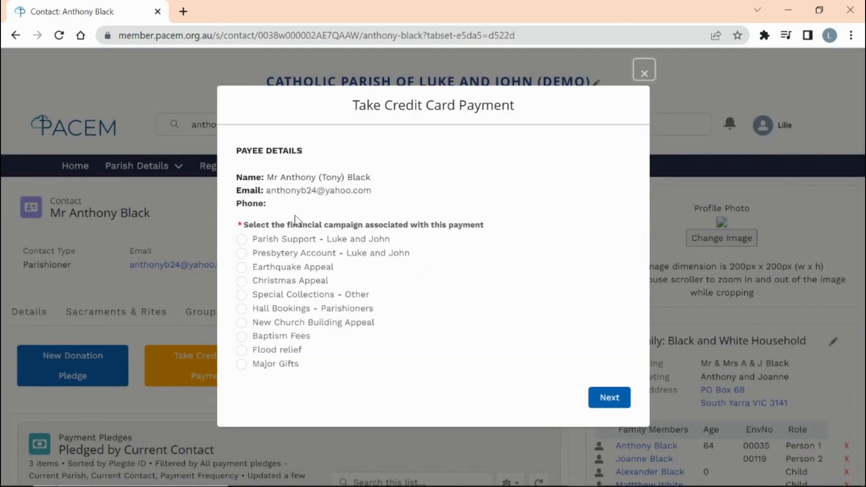
- Pick the Parish Support - Luke and John campaign, then close the card payment dialog unpaid
{"action": "left_click", "coordinate": [242, 240]}
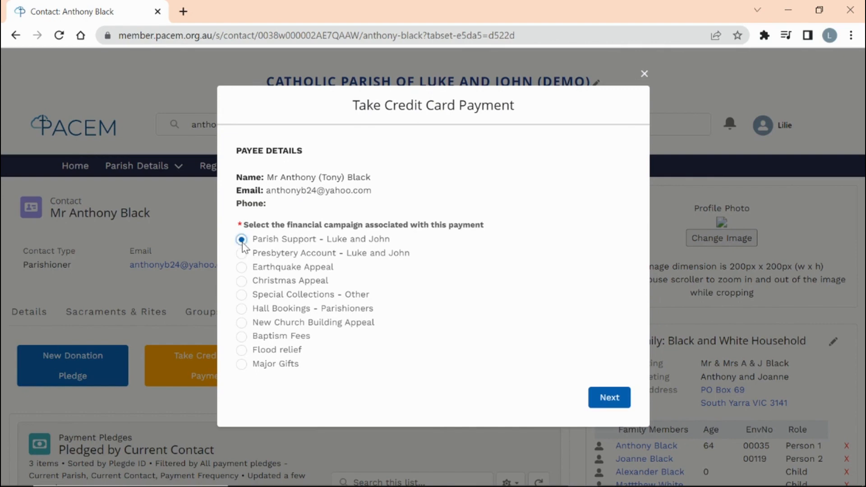
{"action": "left_click", "coordinate": [614, 398]}
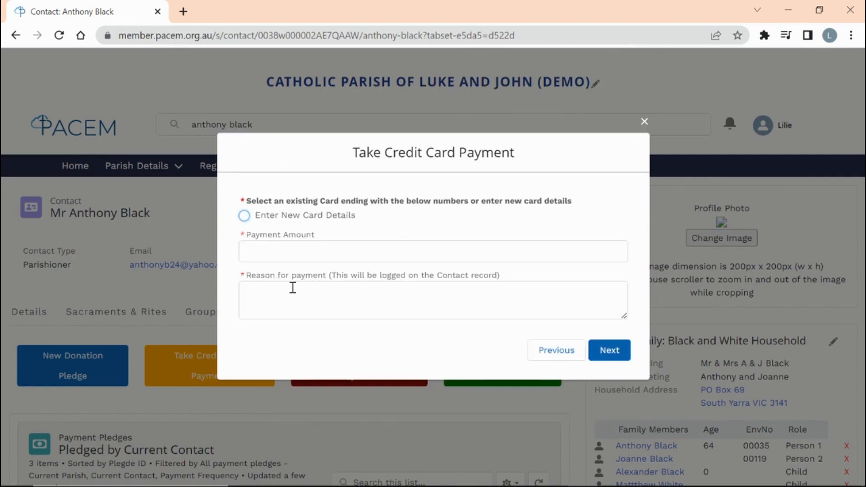
{"action": "left_click", "coordinate": [644, 122]}
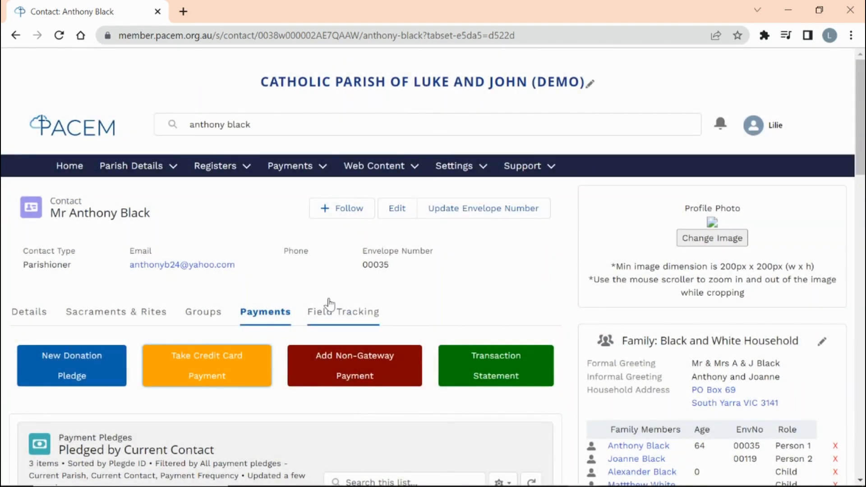
{"action": "left_click", "coordinate": [288, 167]}
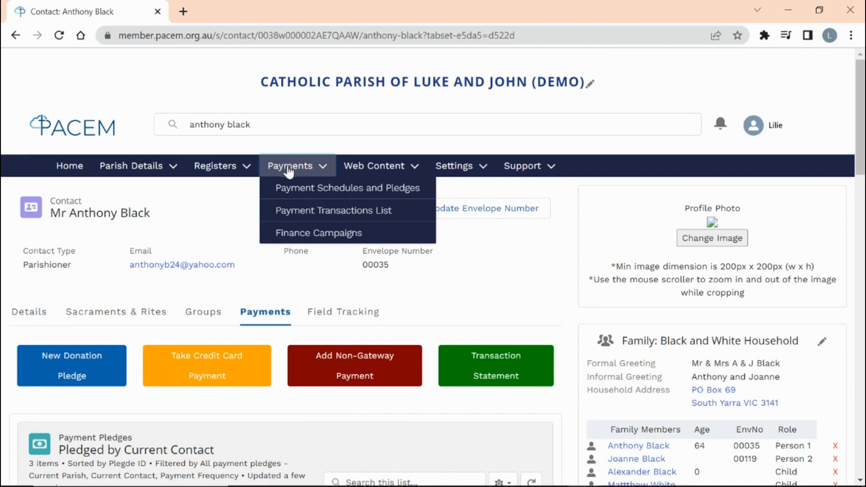
- Go to the Payment Transactions List from the Payments menu
{"action": "left_click", "coordinate": [307, 212]}
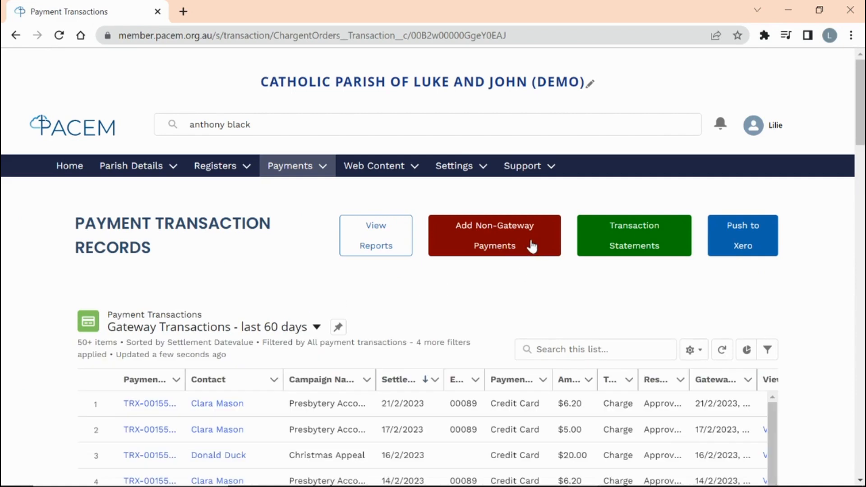
- Start a non-gateway payment dated 15/2/2023 for Parish Support - Luke and John, paid in cash
{"action": "left_click", "coordinate": [505, 247]}
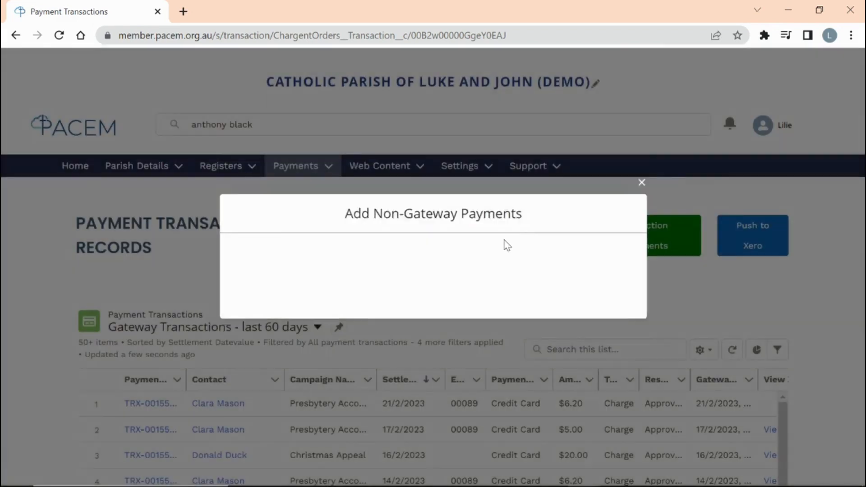
{"action": "left_click_drag", "start_coordinate": [314, 168], "coordinate": [247, 157]}
{"action": "key", "text": "BackSpace"}
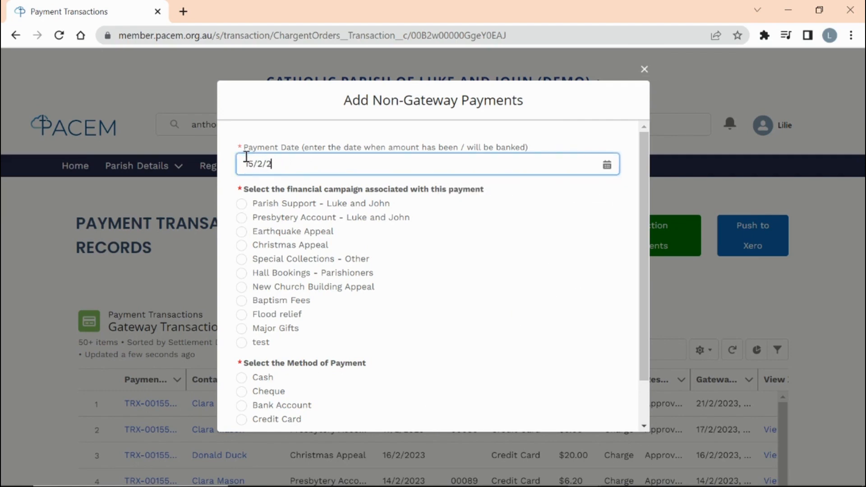
{"action": "left_click", "coordinate": [243, 206]}
{"action": "scroll", "coordinate": [345, 341], "scroll_direction": "down", "scroll_amount": 2}
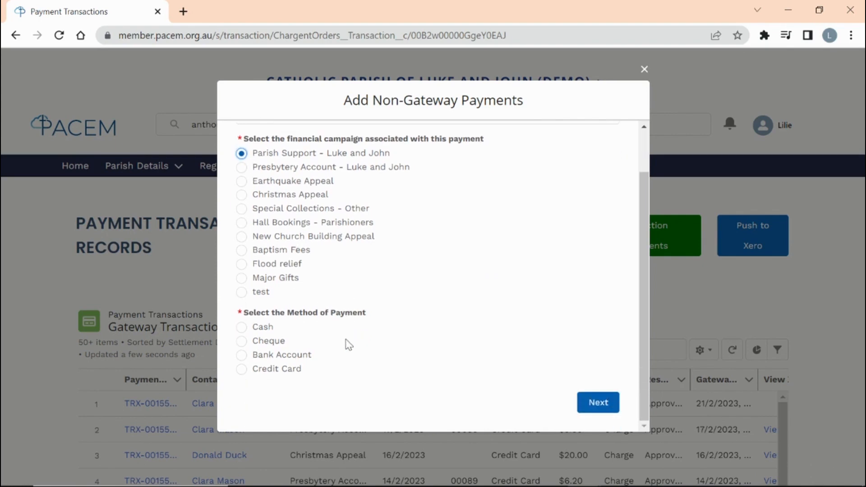
{"action": "left_click", "coordinate": [243, 331]}
{"action": "left_click", "coordinate": [589, 402]}
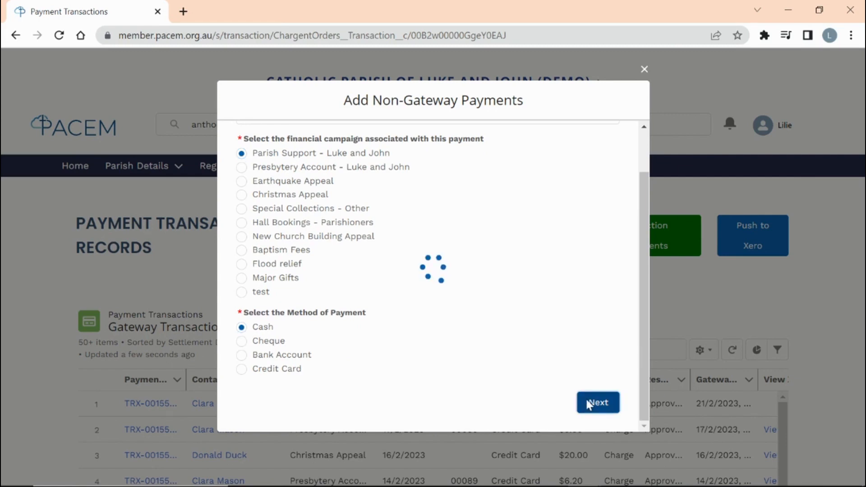
- Record the $15 cash payment from envelope 1 with Add Multiple Payments ticked
{"action": "left_click", "coordinate": [299, 266]}
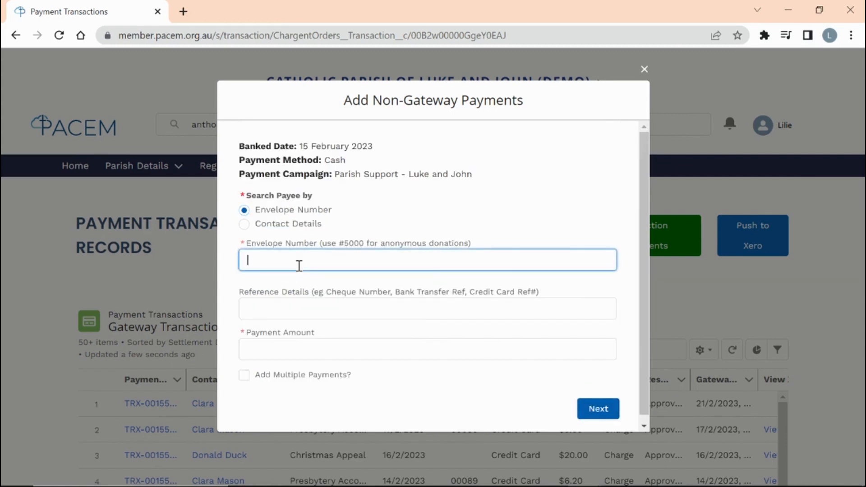
{"action": "left_click", "coordinate": [276, 353]}
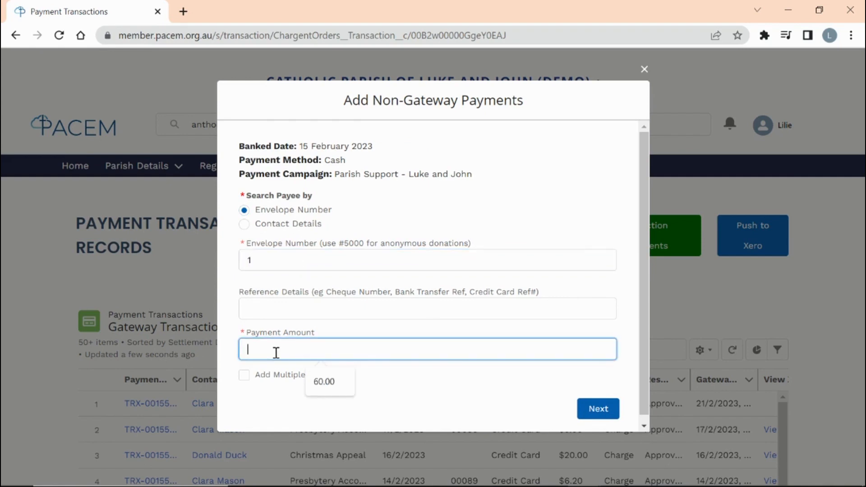
{"action": "type", "text": "15"}
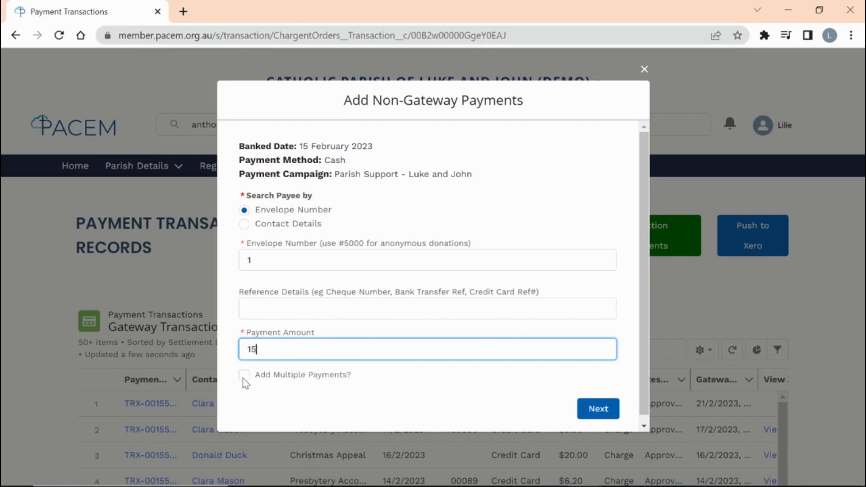
{"action": "left_click", "coordinate": [244, 377]}
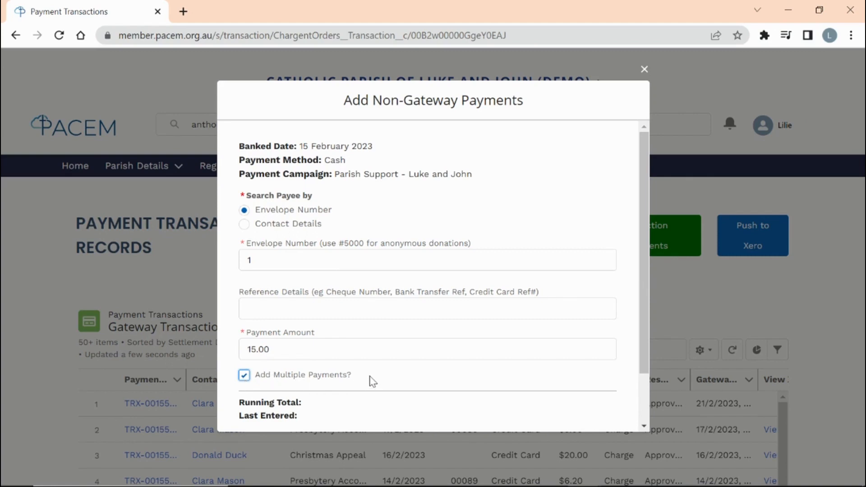
{"action": "scroll", "coordinate": [372, 381], "scroll_direction": "down", "scroll_amount": 2}
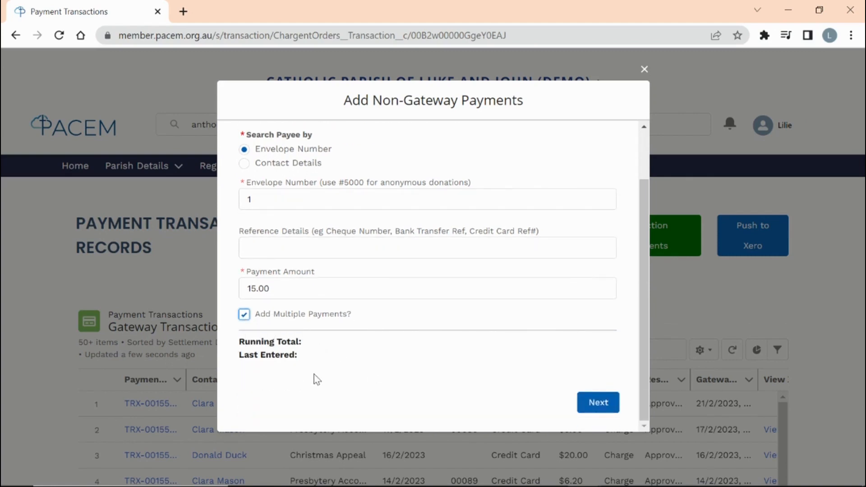
{"action": "left_click", "coordinate": [592, 406]}
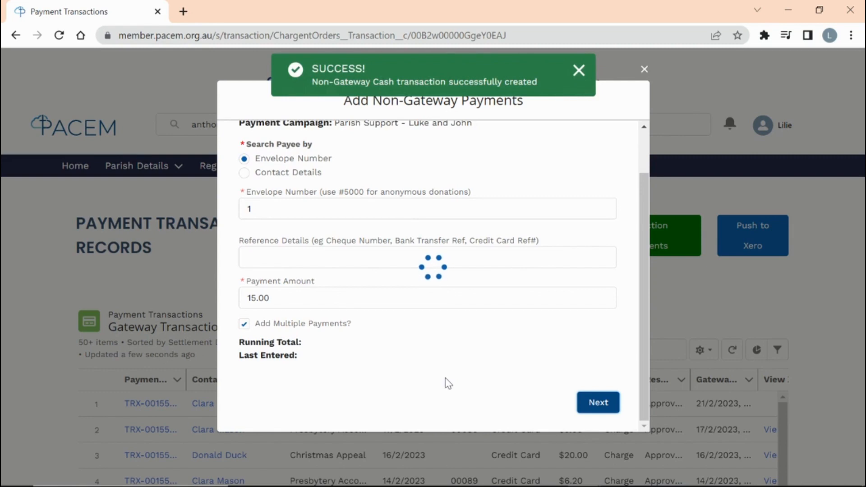
- Record the $10 cash payment from envelope 2, then close the payments dialog
{"action": "left_click", "coordinate": [266, 263]}
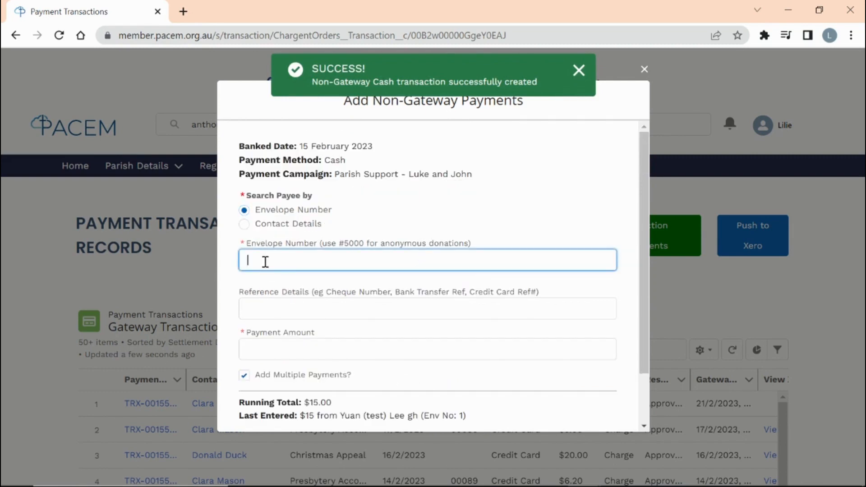
{"action": "type", "text": "2"}
{"action": "left_click", "coordinate": [282, 351]}
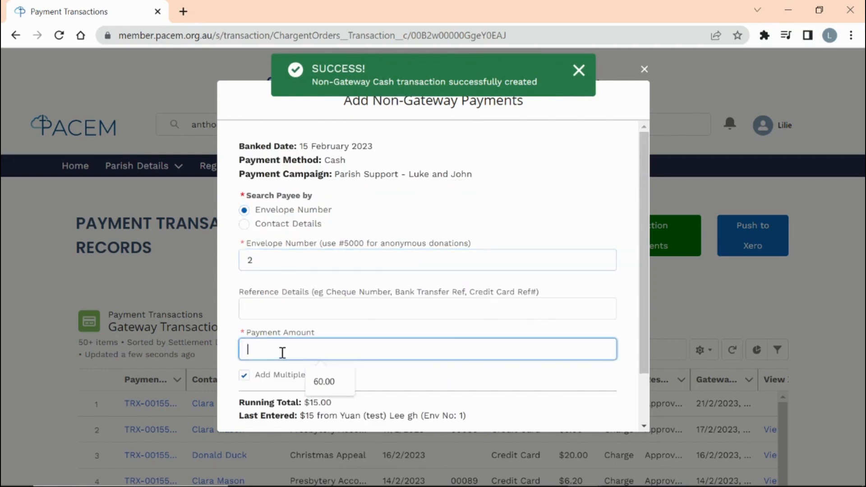
{"action": "type", "text": "10"}
{"action": "scroll", "coordinate": [344, 313], "scroll_direction": "down", "scroll_amount": 2}
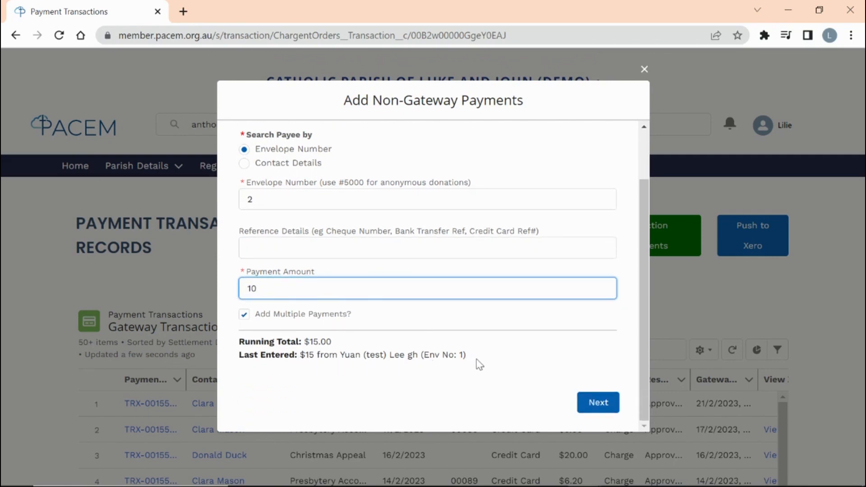
{"action": "left_click", "coordinate": [592, 411]}
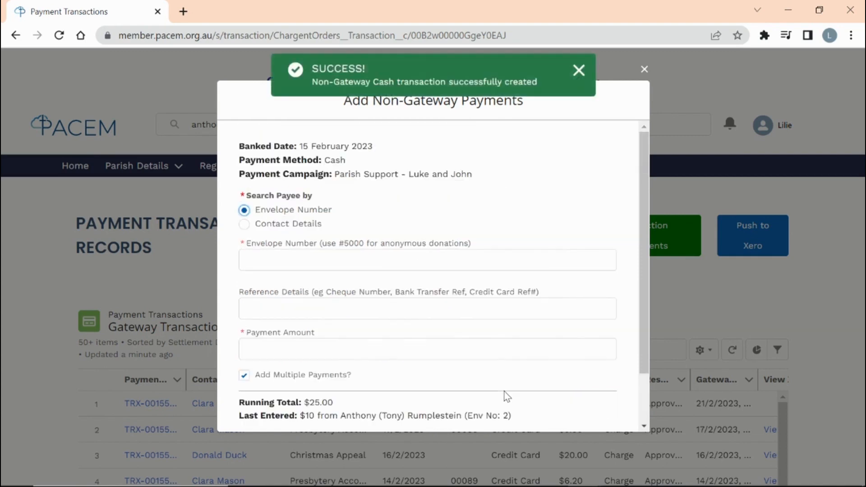
{"action": "scroll", "coordinate": [504, 392], "scroll_direction": "down", "scroll_amount": 1}
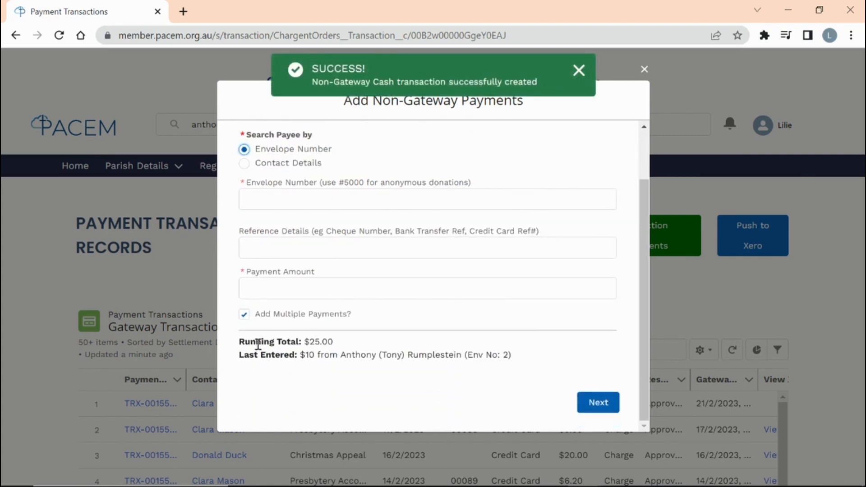
{"action": "scroll", "coordinate": [516, 325], "scroll_direction": "up", "scroll_amount": 2}
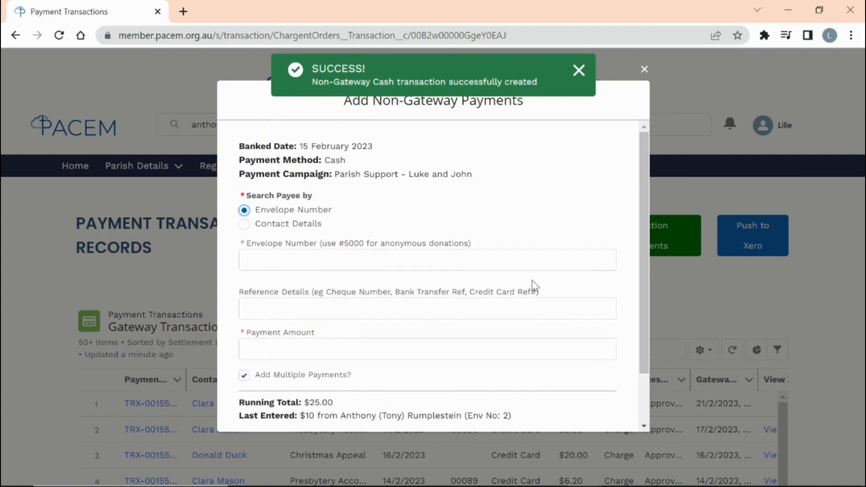
{"action": "left_click", "coordinate": [645, 70]}
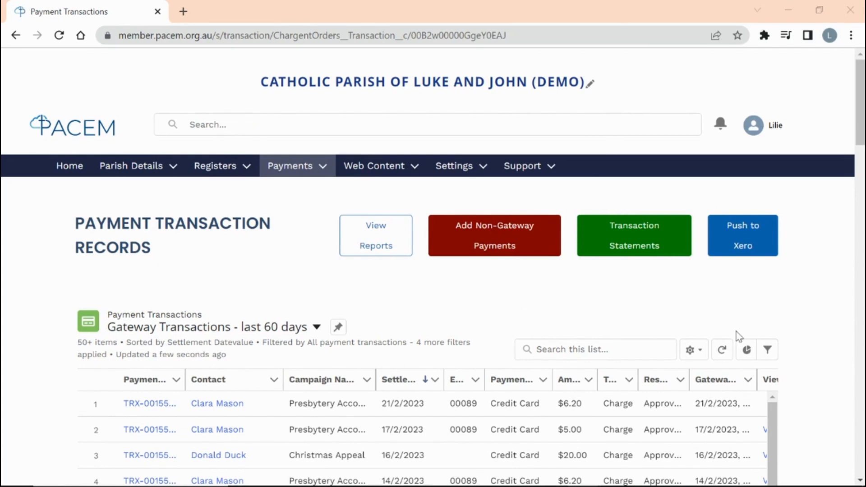
- Switch the list to Non-Gateway Transactions - last 60 days and open the Payments reports
{"action": "left_click", "coordinate": [317, 328]}
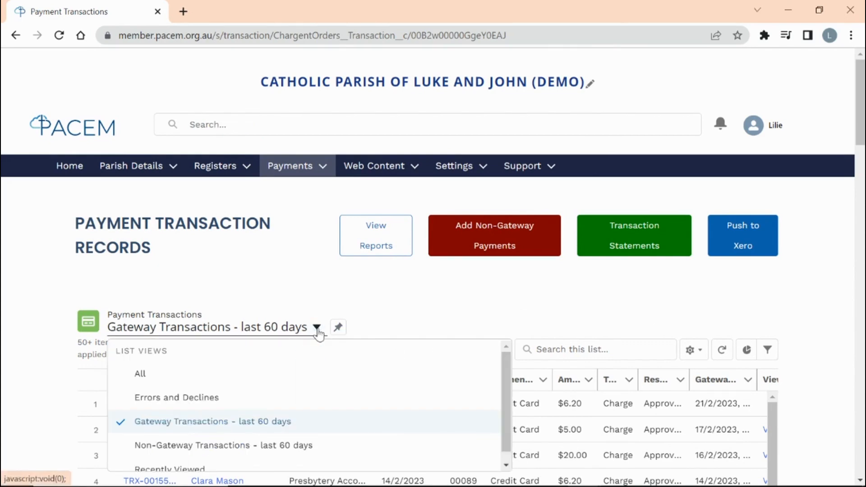
{"action": "left_click", "coordinate": [301, 447]}
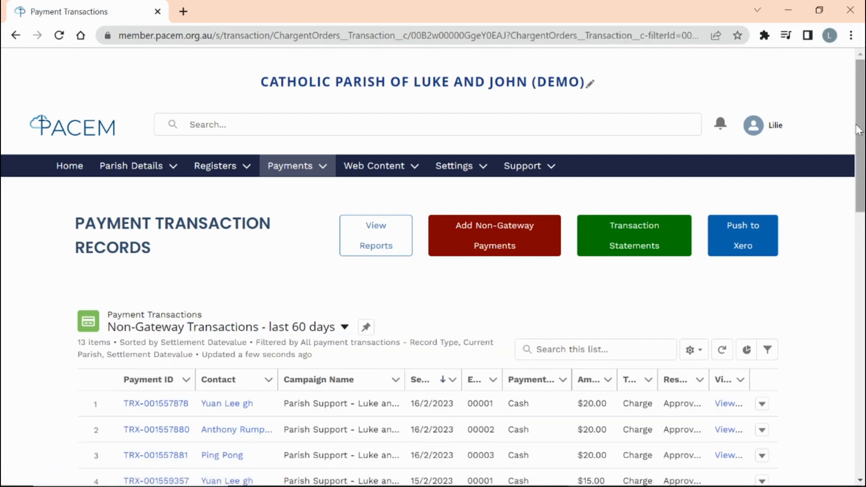
{"action": "scroll", "coordinate": [857, 131], "scroll_direction": "down", "scroll_amount": 4}
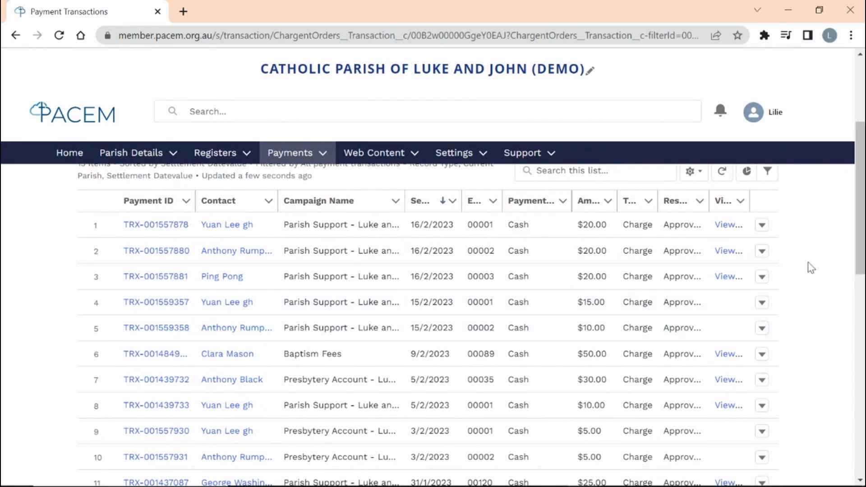
{"action": "scroll", "coordinate": [857, 252], "scroll_direction": "up", "scroll_amount": 3}
{"action": "left_click_drag", "start_coordinate": [860, 147], "coordinate": [860, 135]}
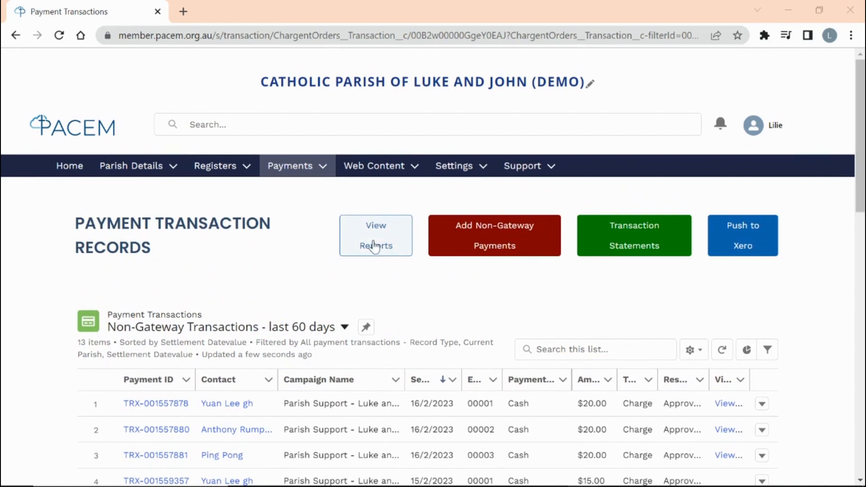
{"action": "left_click", "coordinate": [374, 246]}
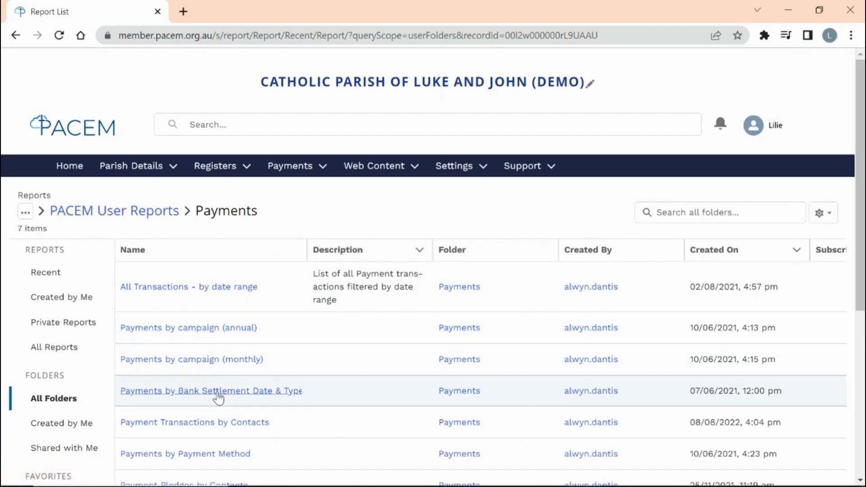
{"action": "left_click", "coordinate": [218, 397]}
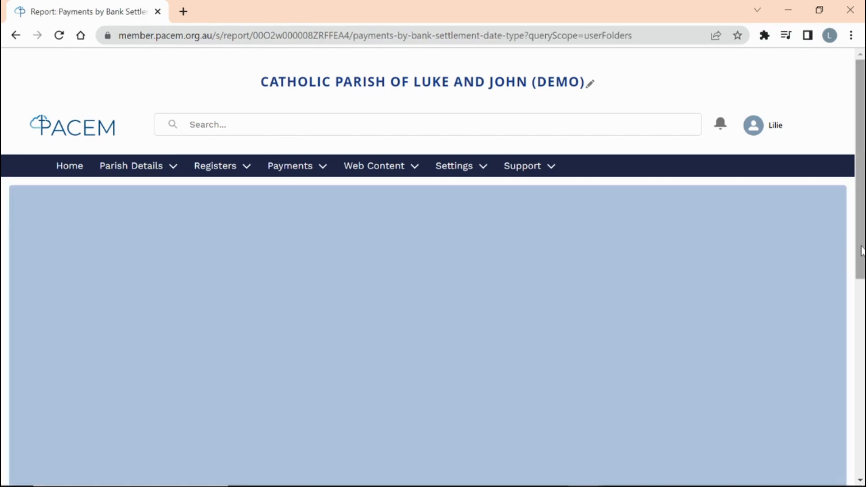
{"action": "scroll", "coordinate": [861, 247], "scroll_direction": "down", "scroll_amount": 3}
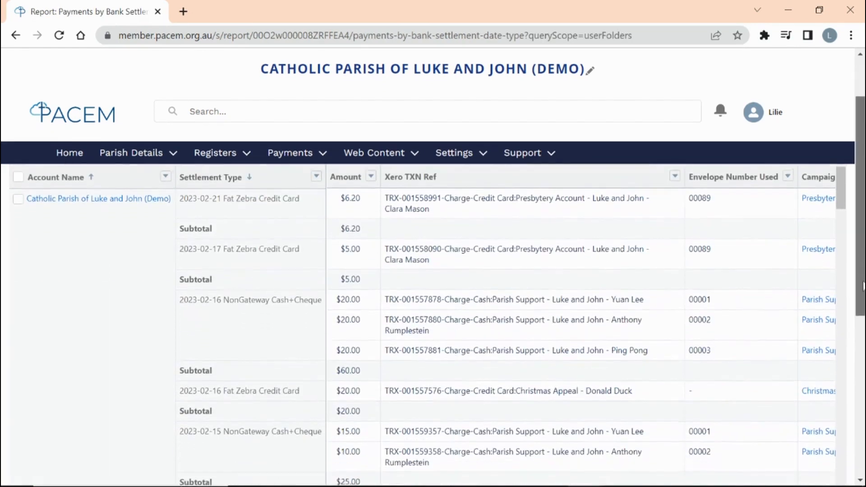
{"action": "scroll", "coordinate": [543, 328], "scroll_direction": "down", "scroll_amount": 3}
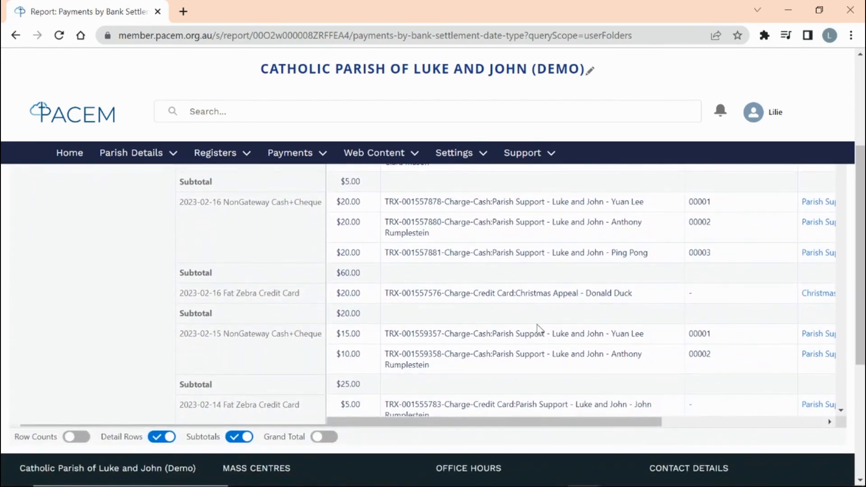
{"action": "scroll", "coordinate": [535, 326], "scroll_direction": "down", "scroll_amount": 2}
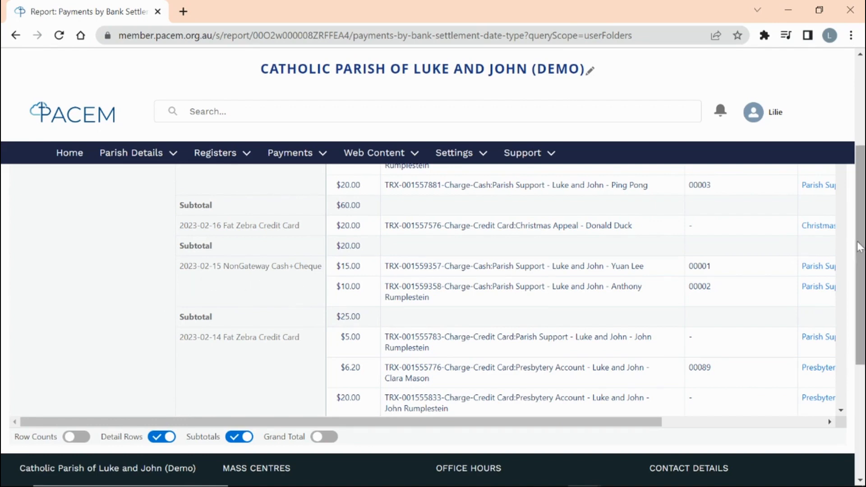
{"action": "left_click_drag", "start_coordinate": [862, 249], "coordinate": [865, 161]}
- Find the parishioner with the global search and open their contact record's Payments section
{"action": "left_click", "coordinate": [274, 126]}
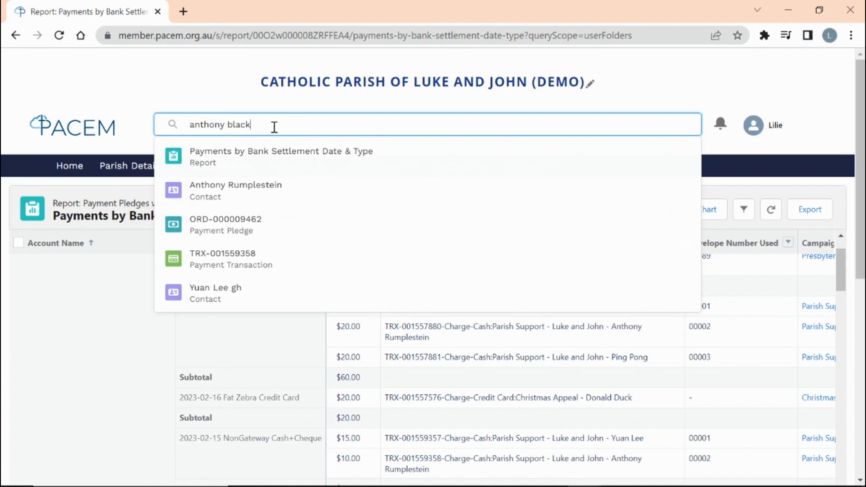
{"action": "key", "text": "Return"}
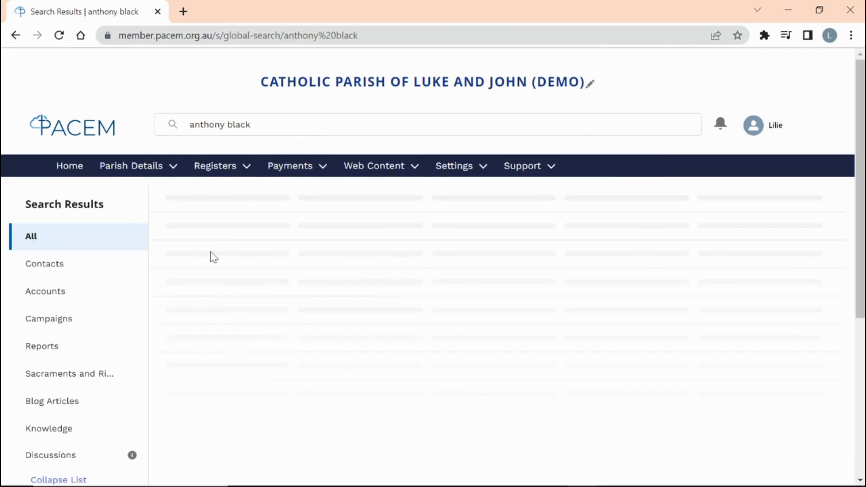
{"action": "left_click", "coordinate": [189, 273]}
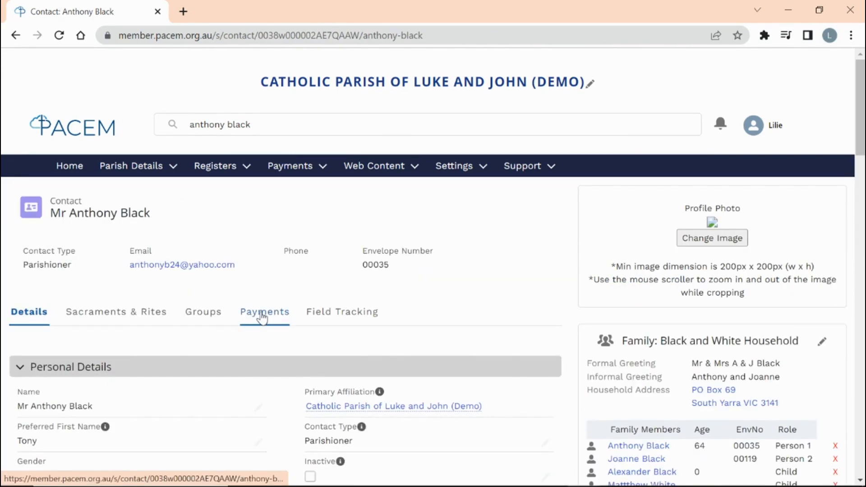
{"action": "left_click", "coordinate": [263, 314]}
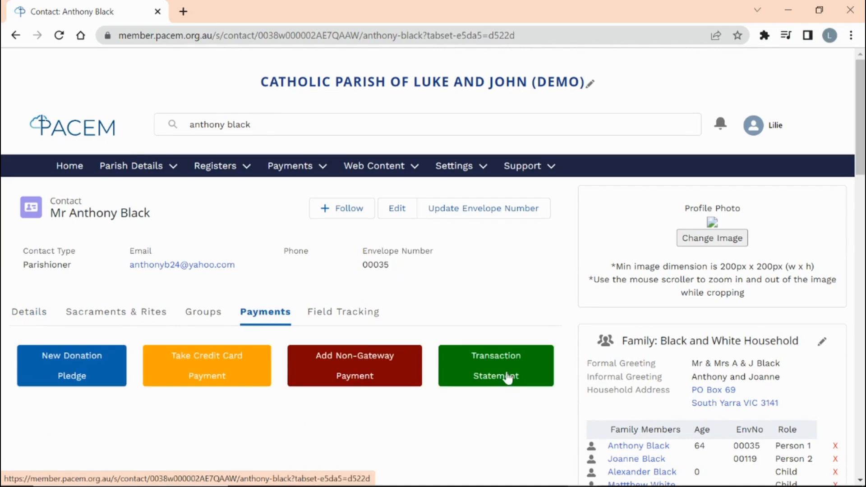
{"action": "scroll", "coordinate": [509, 378], "scroll_direction": "down", "scroll_amount": 1}
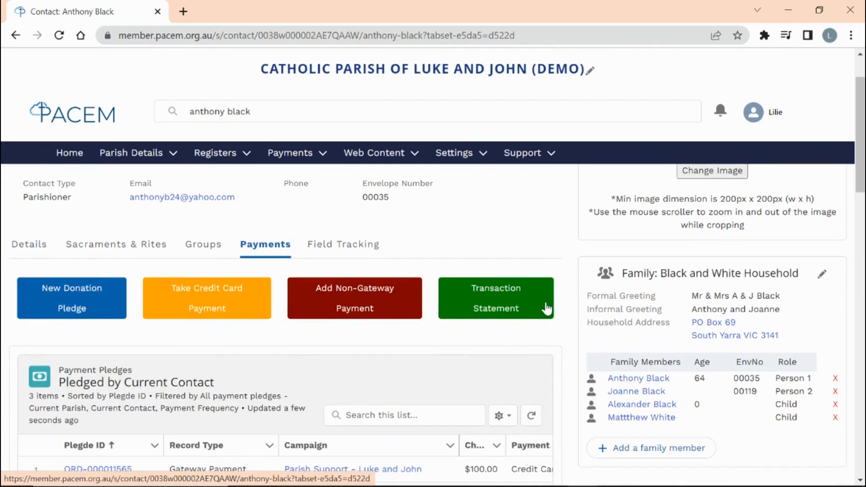
{"action": "left_click", "coordinate": [530, 307]}
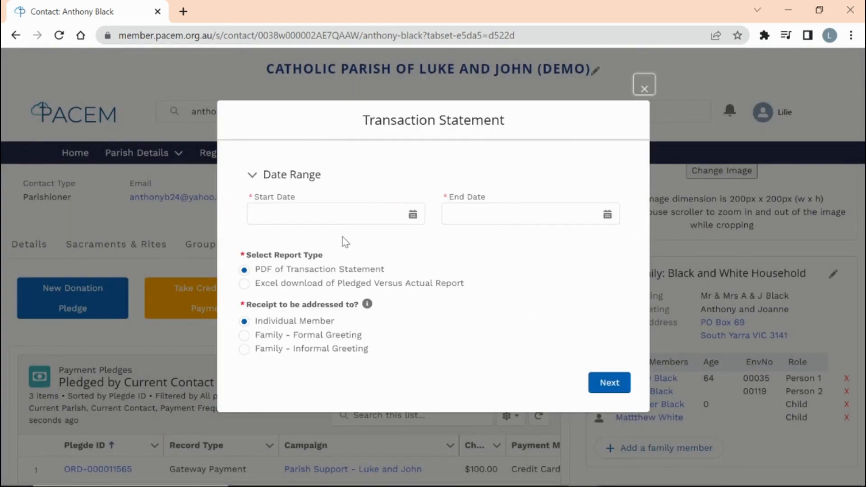
- Generate the contact's PDF transaction statement for 4 Jan–21 Feb 2023 and review its $130.00 total
{"action": "left_click", "coordinate": [320, 213]}
{"action": "left_click", "coordinate": [262, 239]}
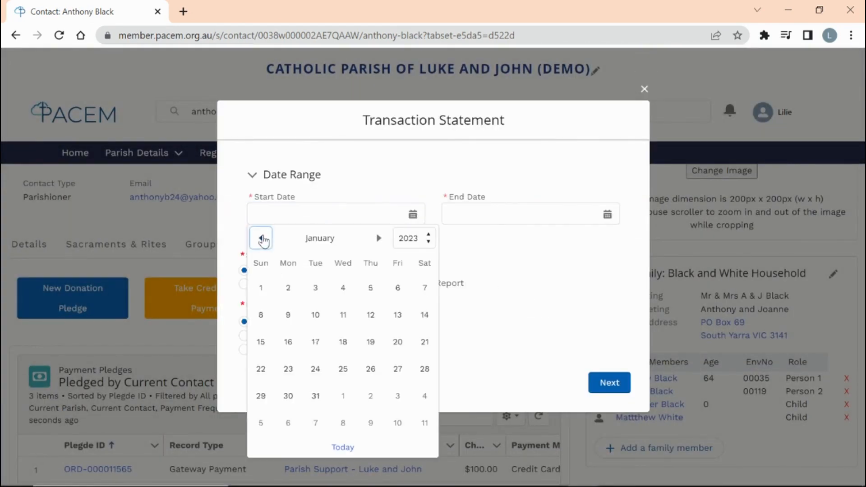
{"action": "left_click", "coordinate": [343, 287]}
{"action": "left_click", "coordinate": [521, 212]}
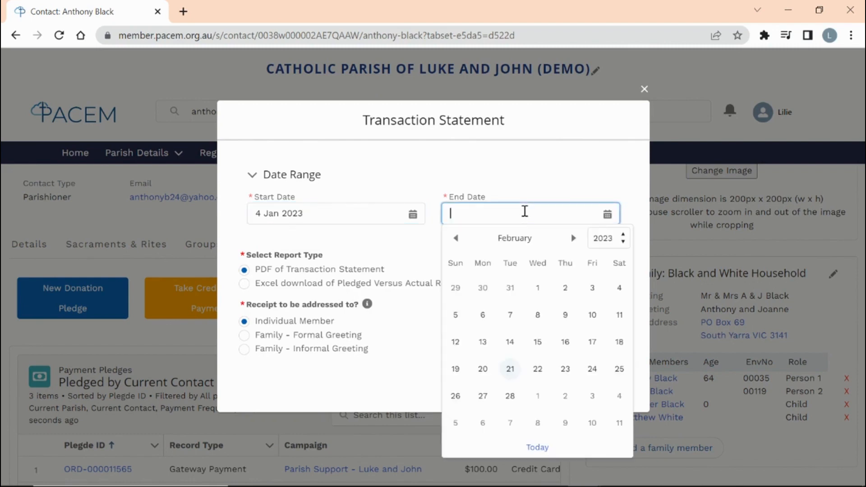
{"action": "left_click", "coordinate": [510, 369]}
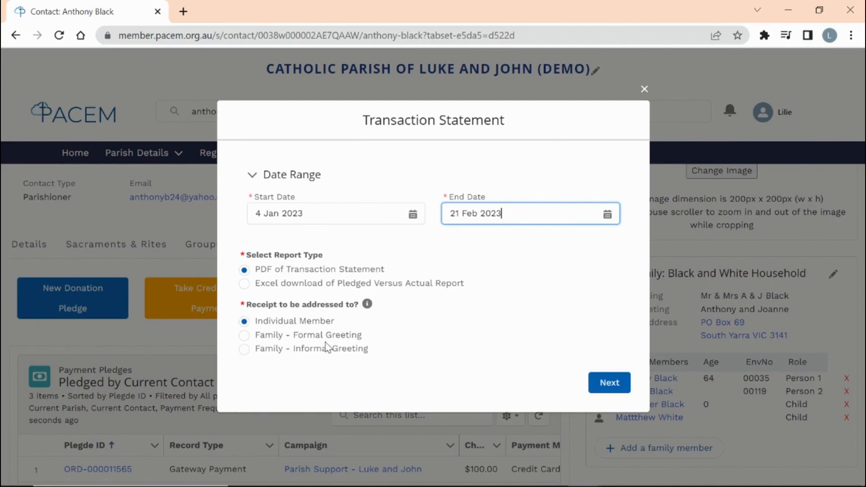
{"action": "left_click", "coordinate": [601, 390]}
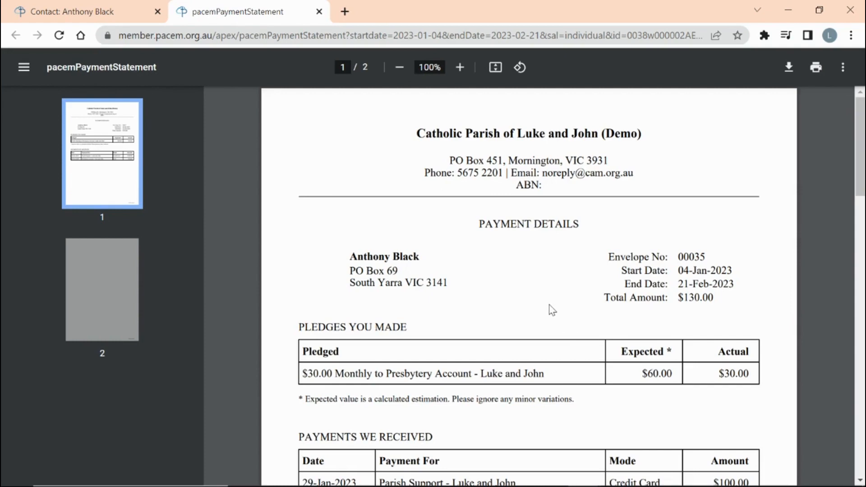
{"action": "scroll", "coordinate": [549, 306], "scroll_direction": "down", "scroll_amount": 3}
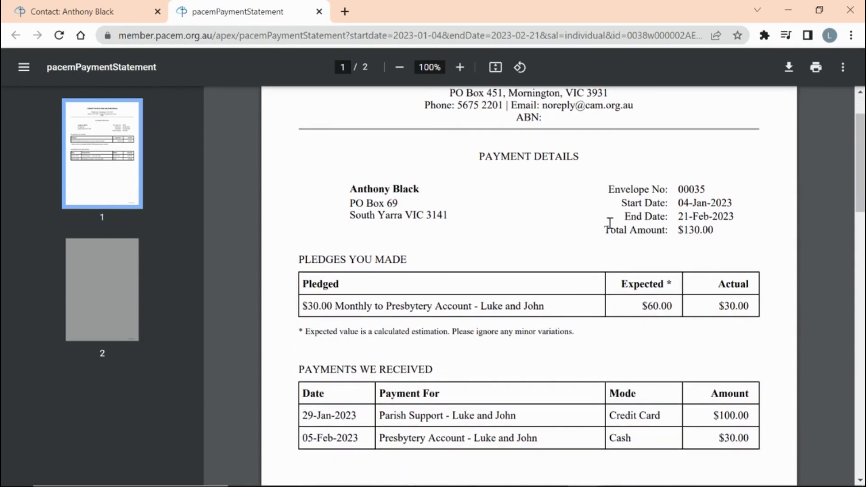
{"action": "scroll", "coordinate": [516, 344], "scroll_direction": "down", "scroll_amount": 3}
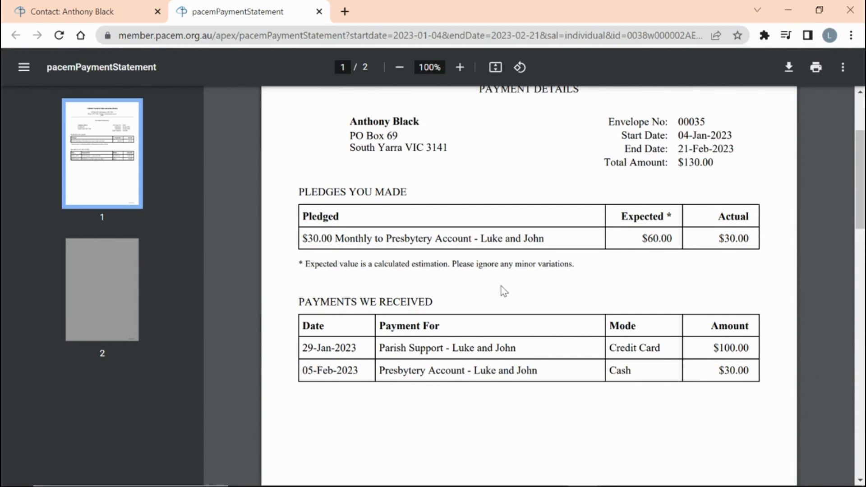
- Open the bulk Transaction Statements form from the Payment Transactions List
{"action": "left_click", "coordinate": [94, 16]}
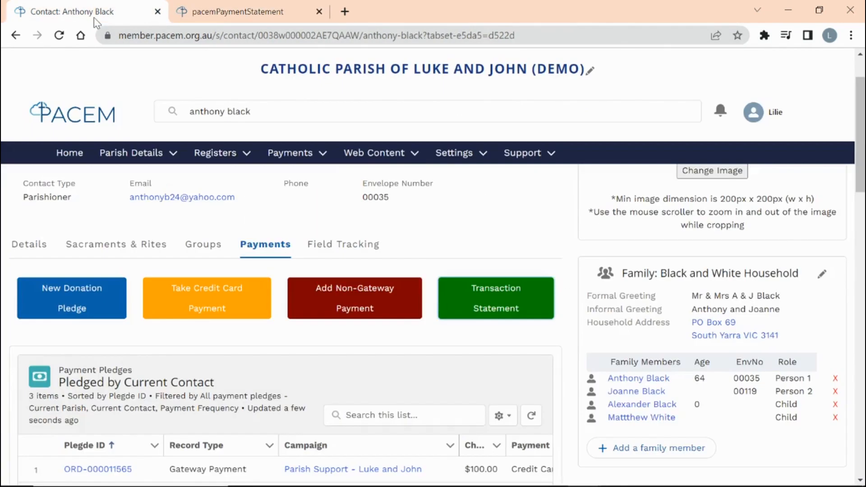
{"action": "left_click", "coordinate": [294, 156]}
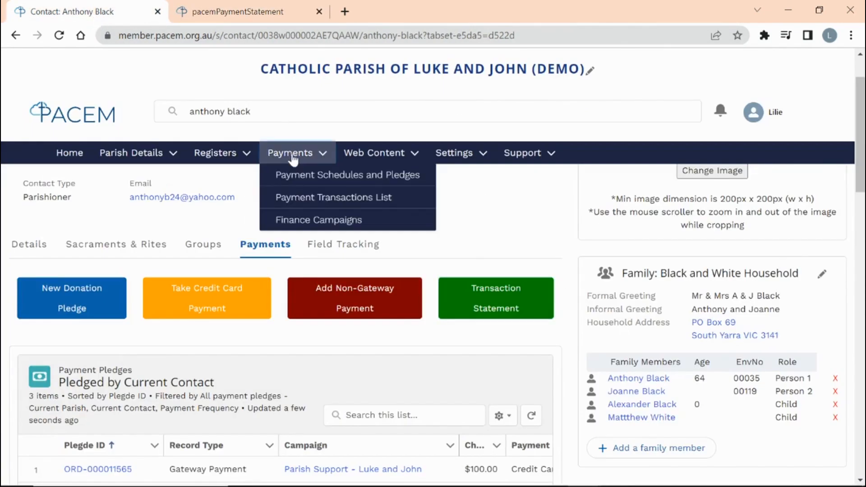
{"action": "left_click", "coordinate": [311, 200]}
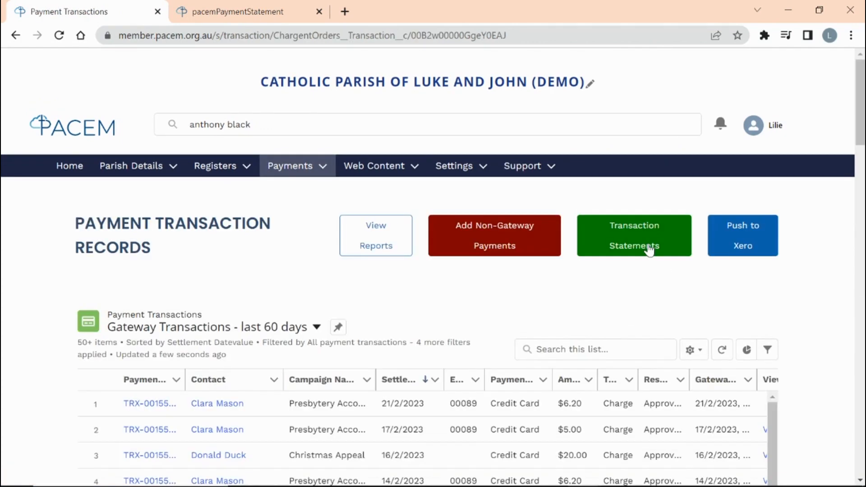
{"action": "left_click", "coordinate": [648, 248]}
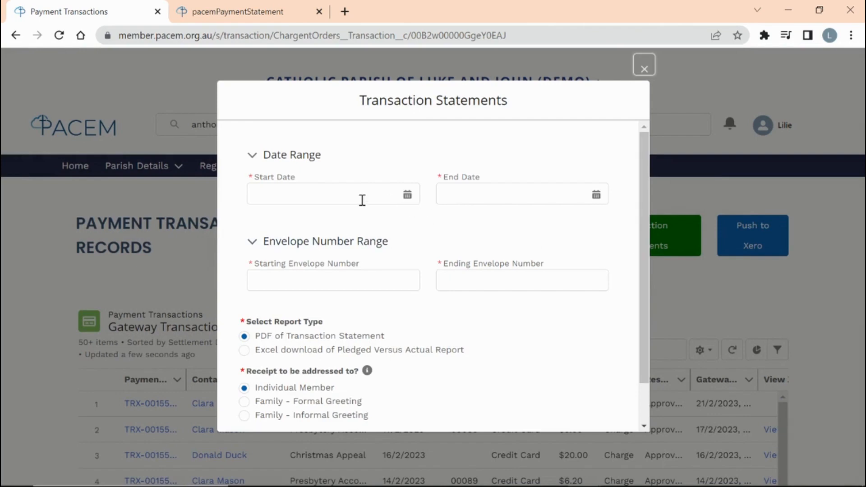
- Generate bulk statements for 1 Jan–21 Feb 2023 covering envelope numbers 1 to 5,000
{"action": "left_click", "coordinate": [337, 195]}
{"action": "left_click", "coordinate": [261, 219]}
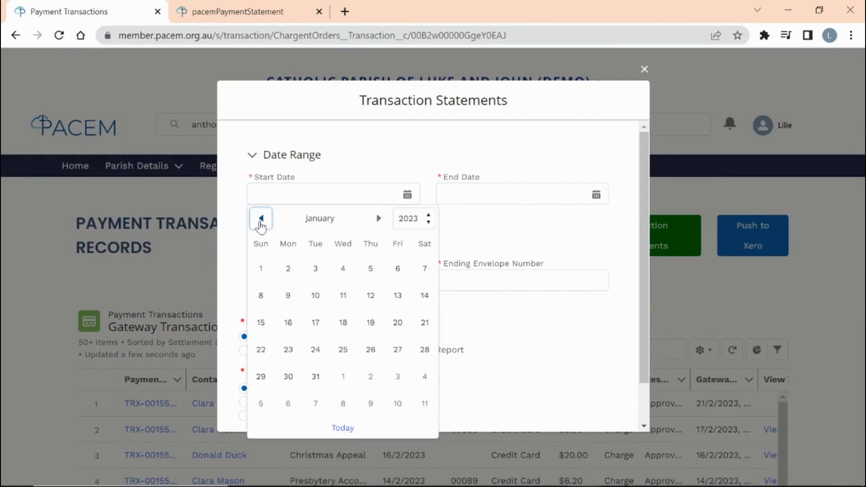
{"action": "left_click", "coordinate": [262, 269]}
{"action": "left_click", "coordinate": [536, 193]}
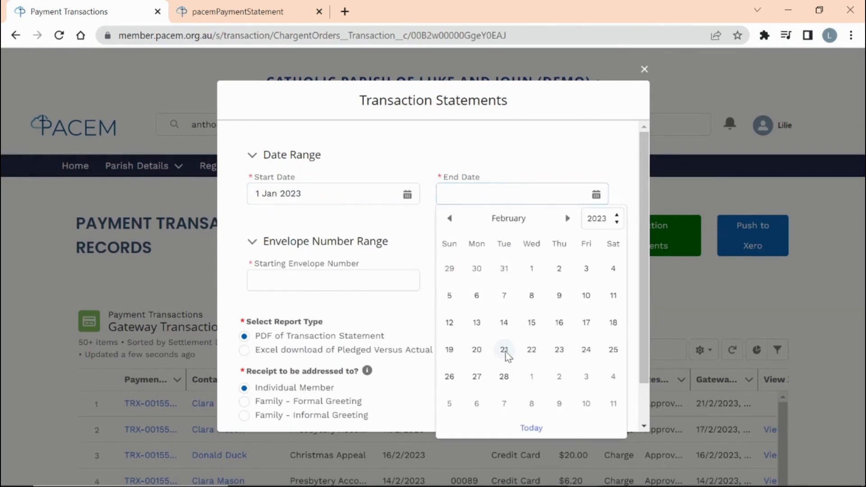
{"action": "left_click", "coordinate": [504, 352]}
{"action": "left_click", "coordinate": [368, 282]}
{"action": "type", "text": "1"}
{"action": "left_click", "coordinate": [491, 280]}
{"action": "type", "text": "5000"}
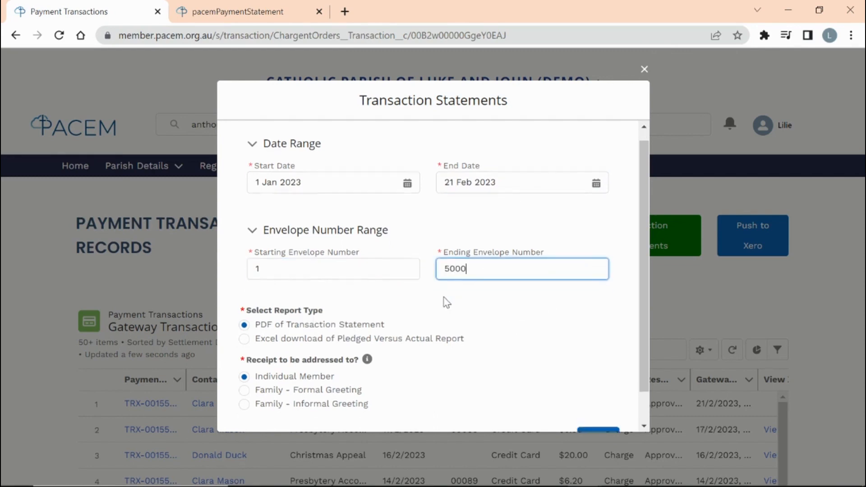
{"action": "scroll", "coordinate": [451, 298], "scroll_direction": "down", "scroll_amount": 1}
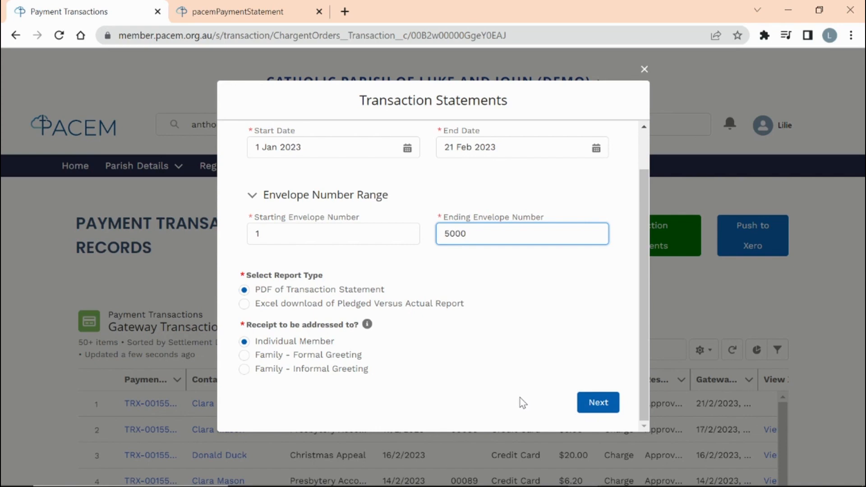
{"action": "left_click_drag", "start_coordinate": [645, 412], "coordinate": [645, 422]}
{"action": "left_click", "coordinate": [603, 411]}
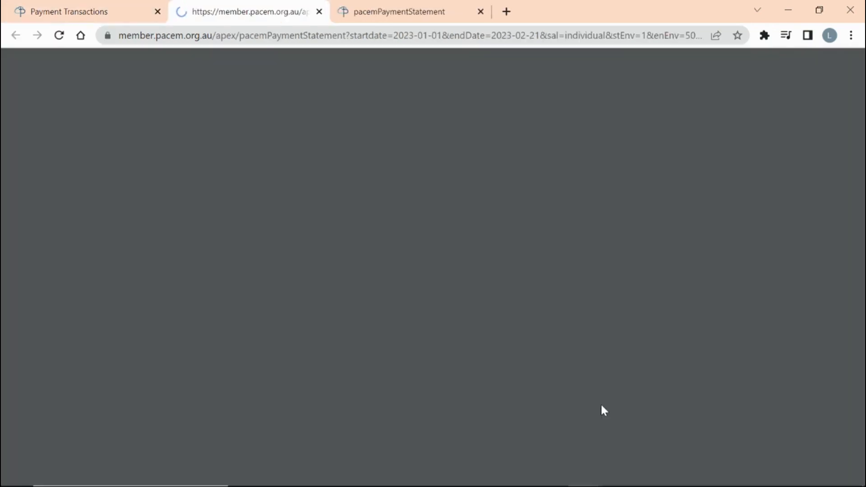
- Page through the 17-page bulk statement PDF, then return to the Payment Transaction Records tab
{"action": "scroll", "coordinate": [575, 356], "scroll_direction": "down", "scroll_amount": 3}
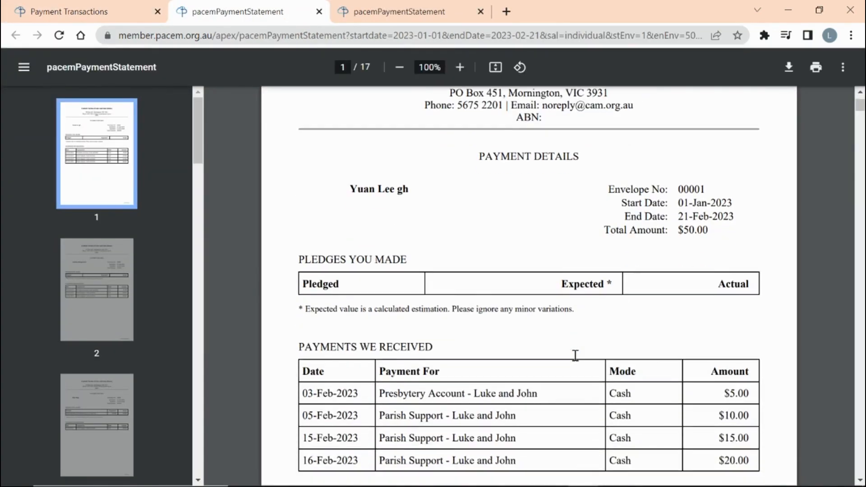
{"action": "left_click", "coordinate": [860, 125]}
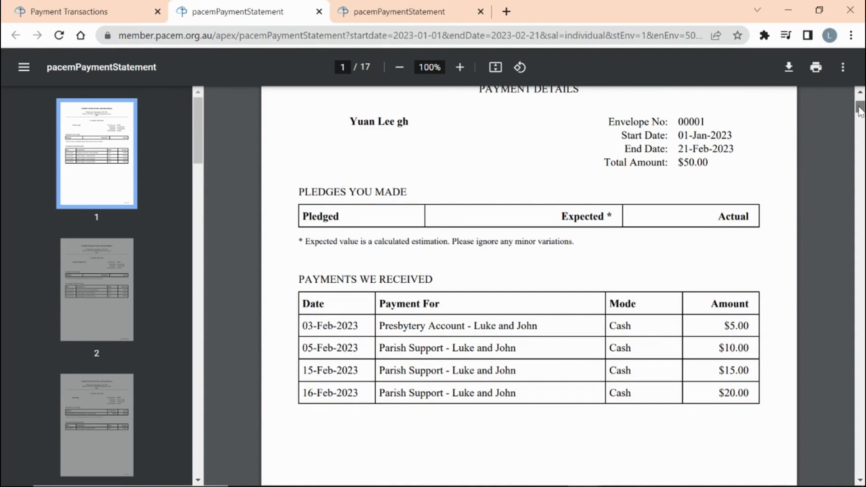
{"action": "left_click_drag", "start_coordinate": [858, 129], "coordinate": [857, 152]}
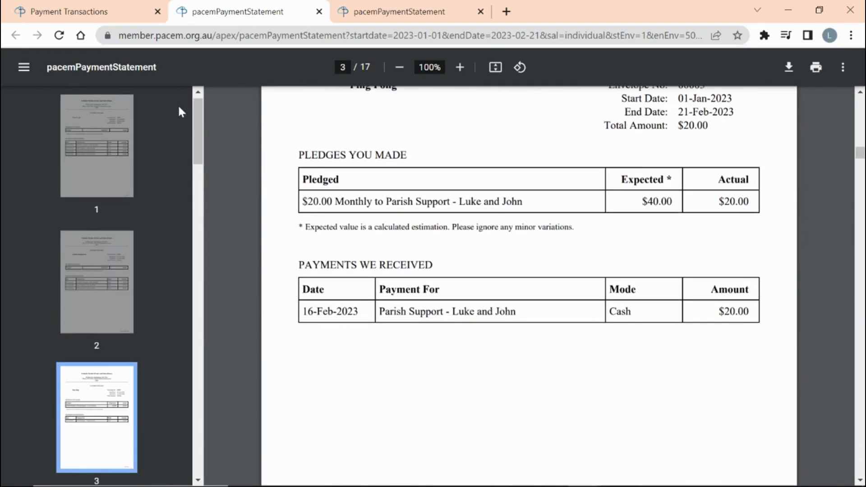
{"action": "left_click", "coordinate": [78, 14]}
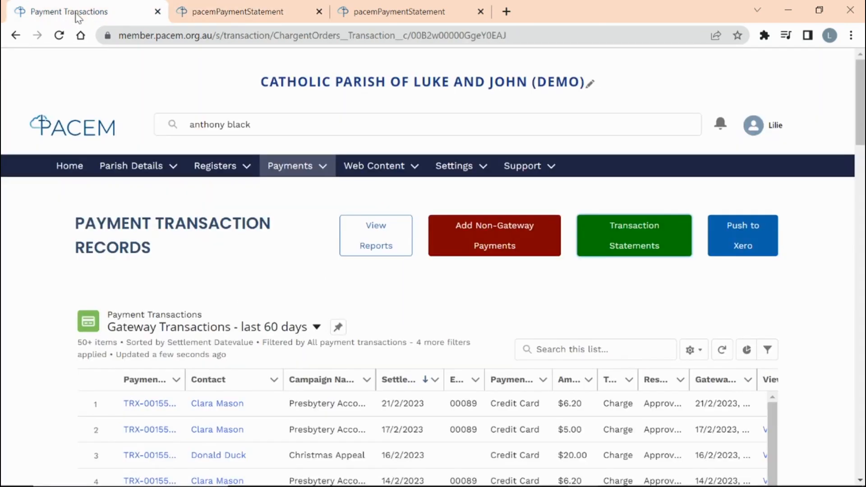
{"action": "scroll", "coordinate": [180, 180], "scroll_direction": "down", "scroll_amount": 1}
{"action": "left_click", "coordinate": [275, 110]}
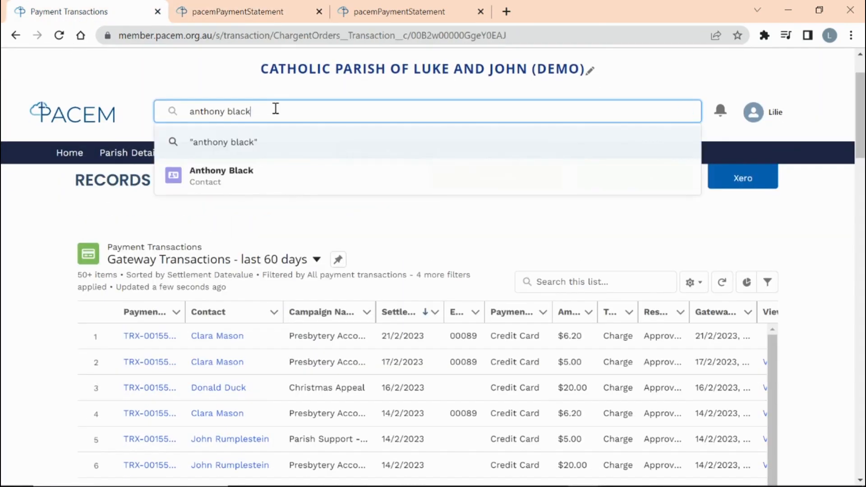
{"action": "left_click", "coordinate": [236, 143]}
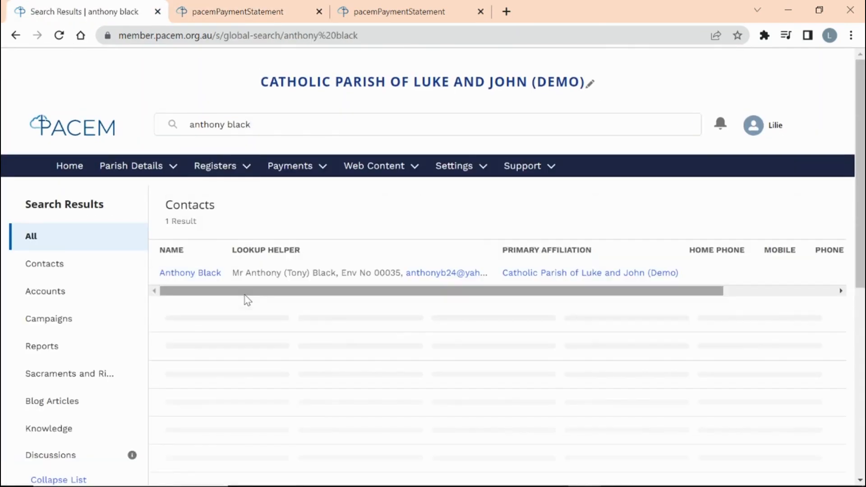
{"action": "left_click", "coordinate": [198, 274]}
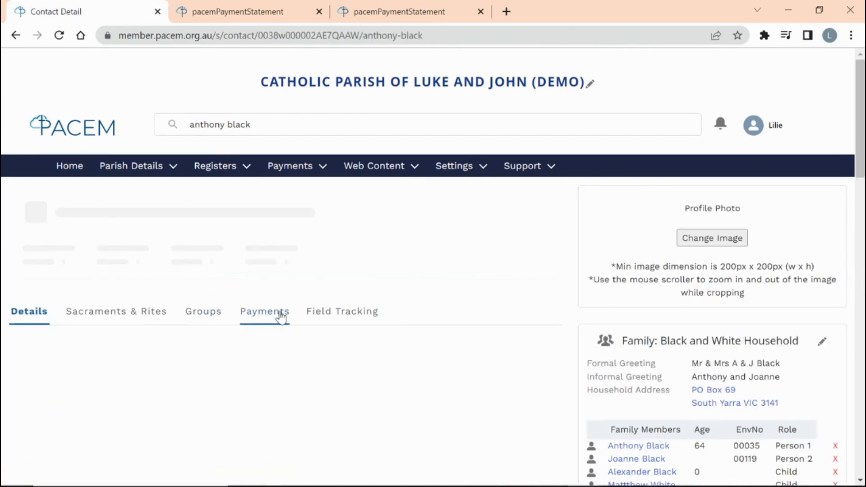
{"action": "left_click", "coordinate": [274, 318]}
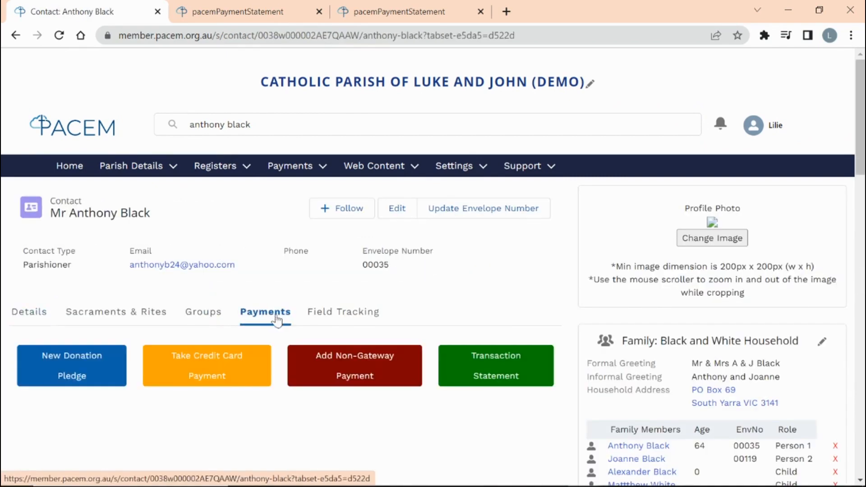
{"action": "scroll", "coordinate": [530, 291], "scroll_direction": "down", "scroll_amount": 6}
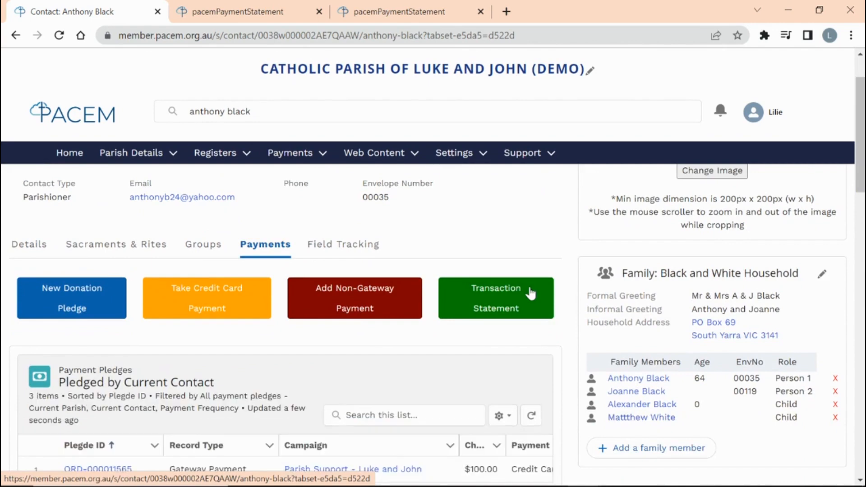
{"action": "scroll", "coordinate": [531, 291], "scroll_direction": "down", "scroll_amount": 3}
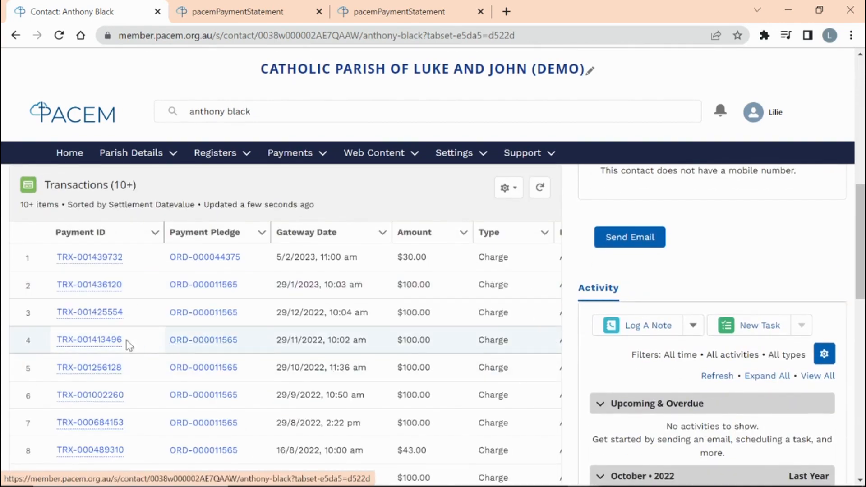
{"action": "mouse_move", "coordinate": [90, 343]}
{"action": "left_click", "coordinate": [90, 343]}
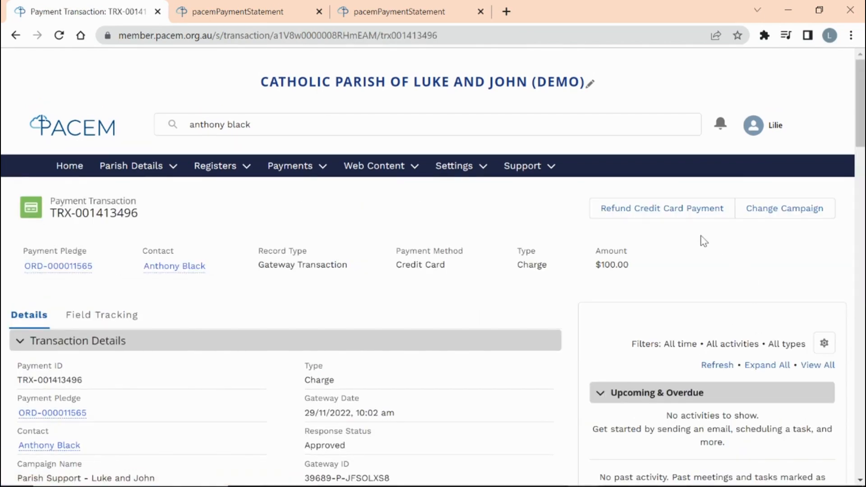
- Open the refund form for the $100.00 credit card charge and close it without refunding
{"action": "left_click", "coordinate": [666, 220]}
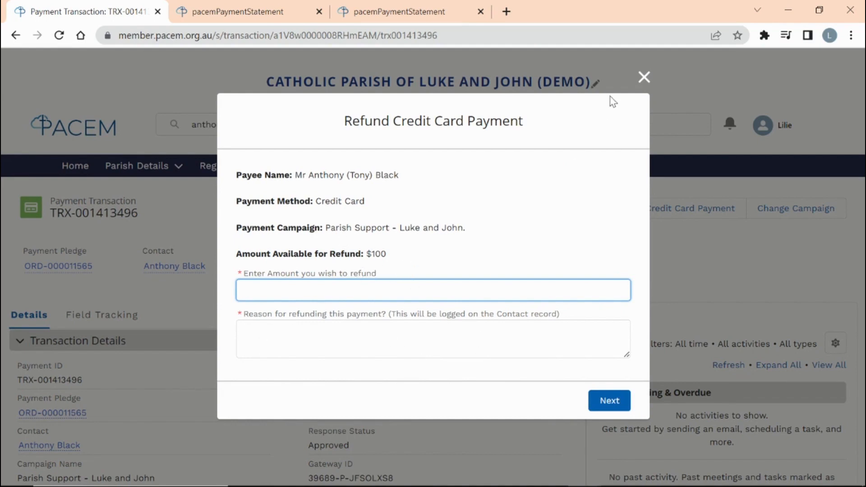
{"action": "left_click", "coordinate": [643, 79]}
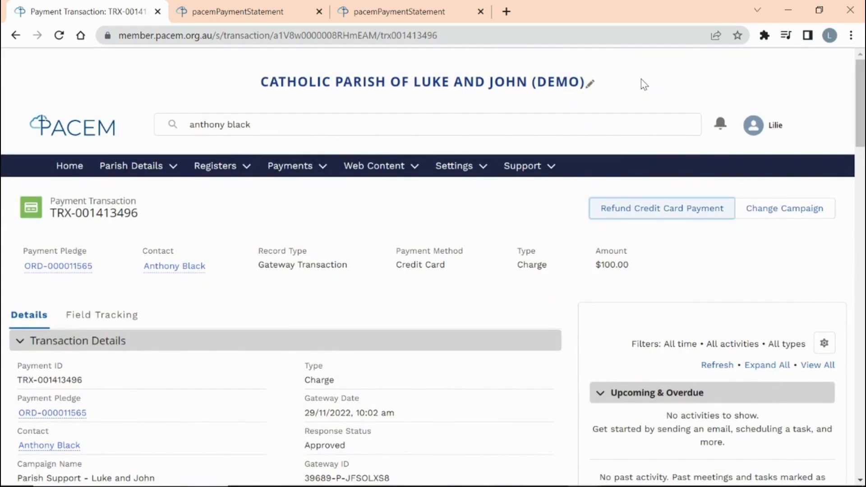
{"action": "left_click", "coordinate": [291, 174]}
- Browse the 72 gateway transactions from the last 60 days in the Payment Transactions List
{"action": "left_click", "coordinate": [286, 209]}
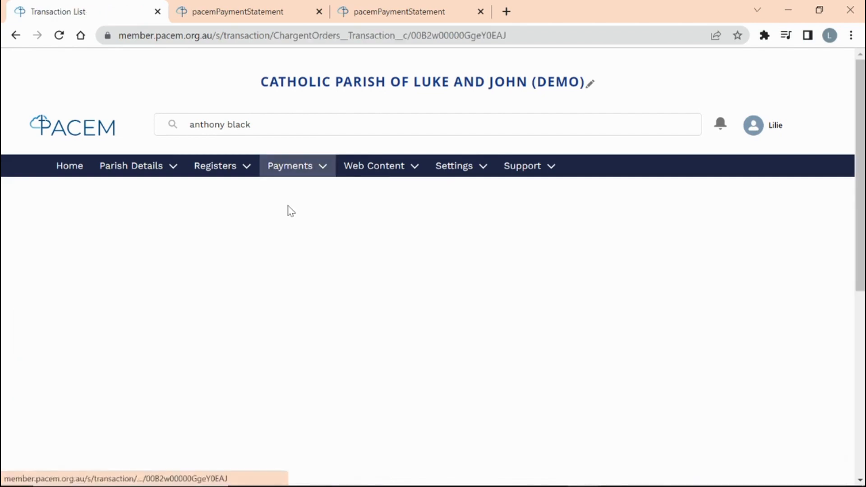
{"action": "scroll", "coordinate": [459, 293], "scroll_direction": "down", "scroll_amount": 3}
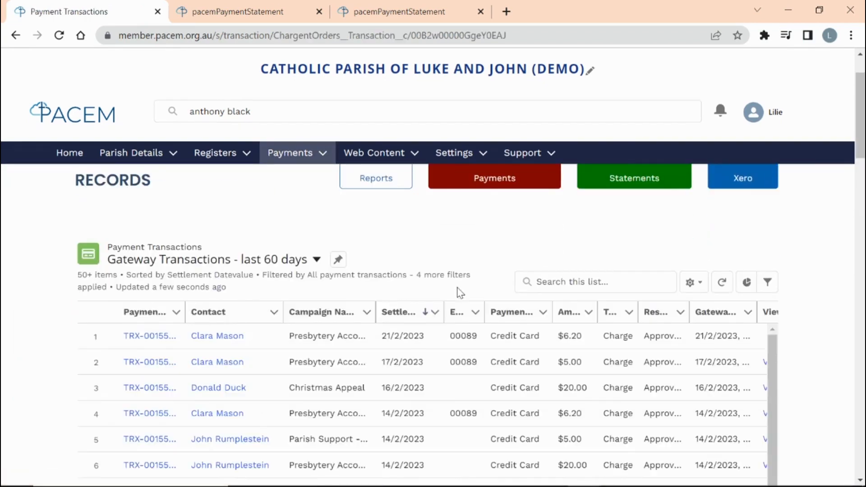
{"action": "scroll", "coordinate": [459, 290], "scroll_direction": "down", "scroll_amount": 2}
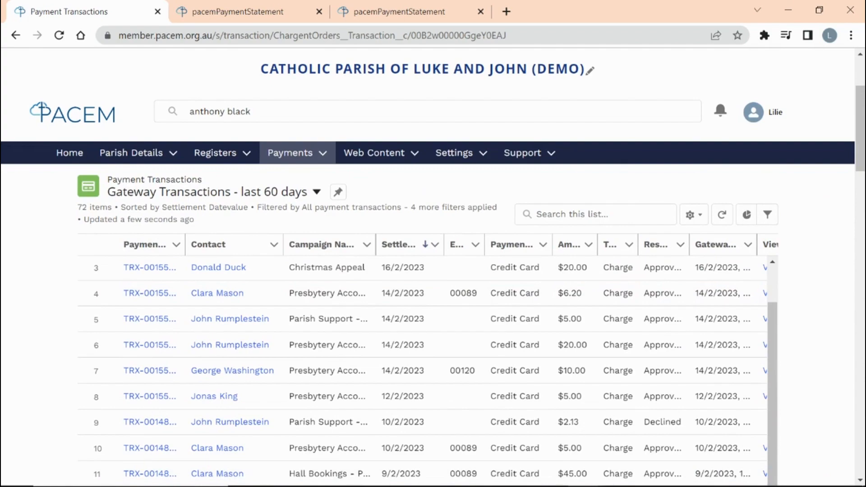
{"action": "left_click_drag", "start_coordinate": [860, 153], "coordinate": [855, 380]}
{"action": "left_click_drag", "start_coordinate": [609, 369], "coordinate": [724, 365]}
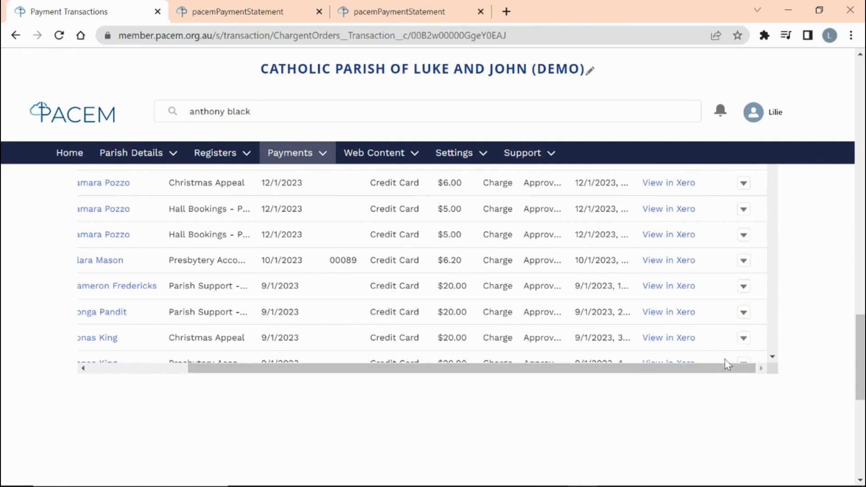
{"action": "left_click_drag", "start_coordinate": [859, 336], "coordinate": [859, 118]}
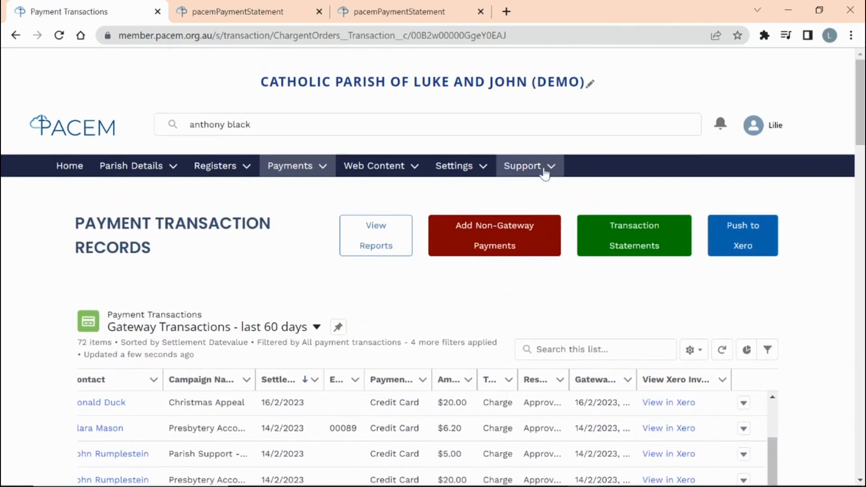
{"action": "left_click", "coordinate": [299, 172]}
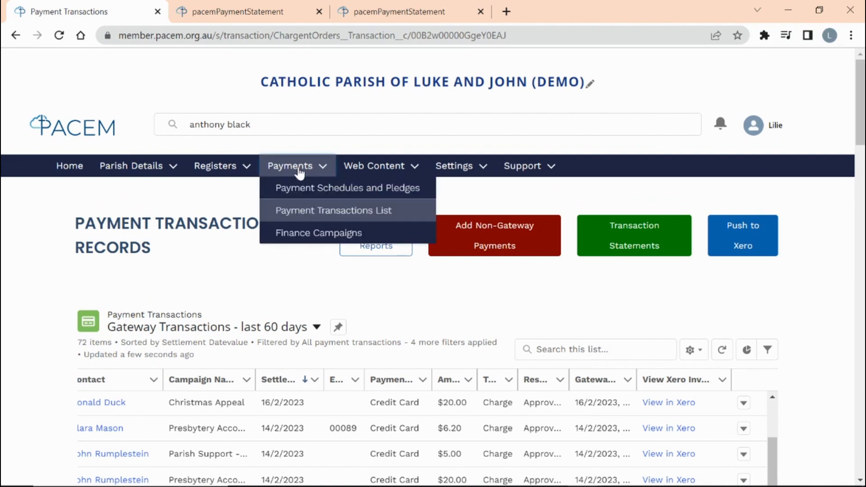
- Open Finance Campaigns and scroll through the 24 Parish Financial Campaigns with their Xero codes
{"action": "left_click", "coordinate": [296, 233]}
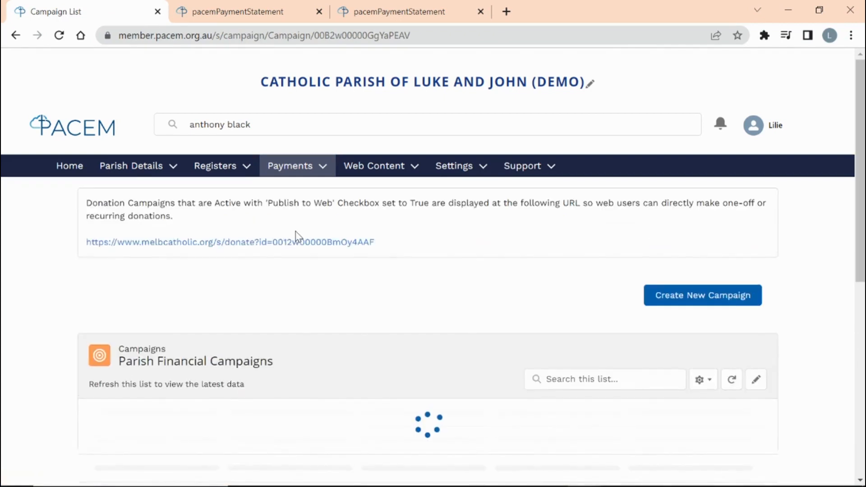
{"action": "scroll", "coordinate": [349, 318], "scroll_direction": "down", "scroll_amount": 2}
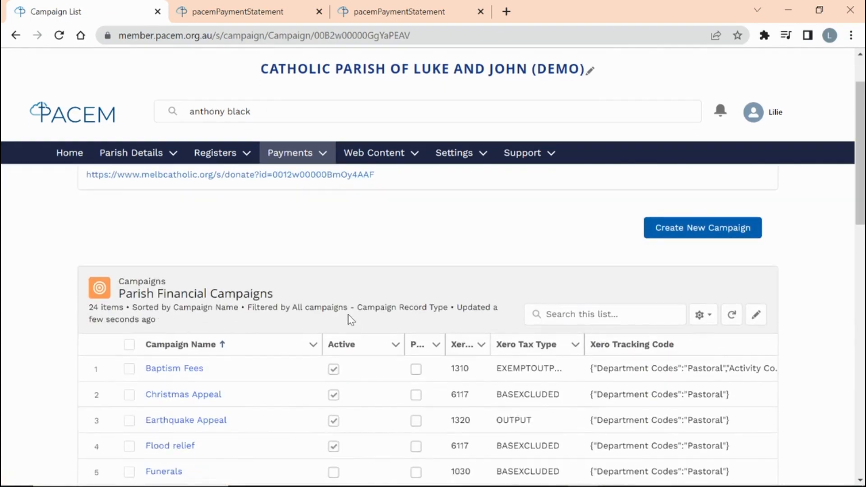
{"action": "scroll", "coordinate": [351, 319], "scroll_direction": "down", "scroll_amount": 2}
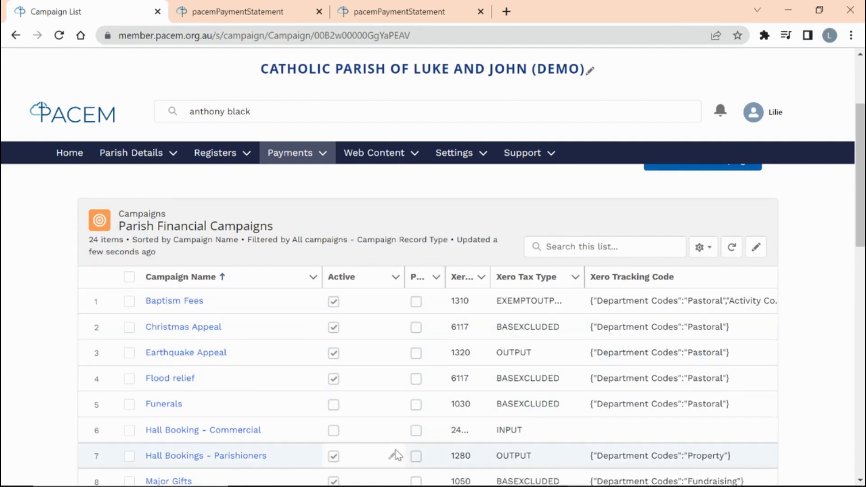
{"action": "left_click_drag", "start_coordinate": [860, 235], "coordinate": [860, 324]}
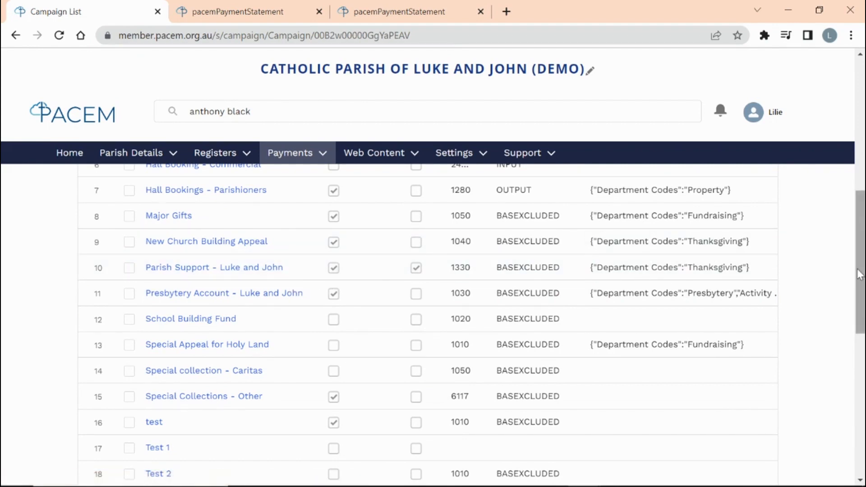
{"action": "left_click_drag", "start_coordinate": [860, 274], "coordinate": [860, 136]}
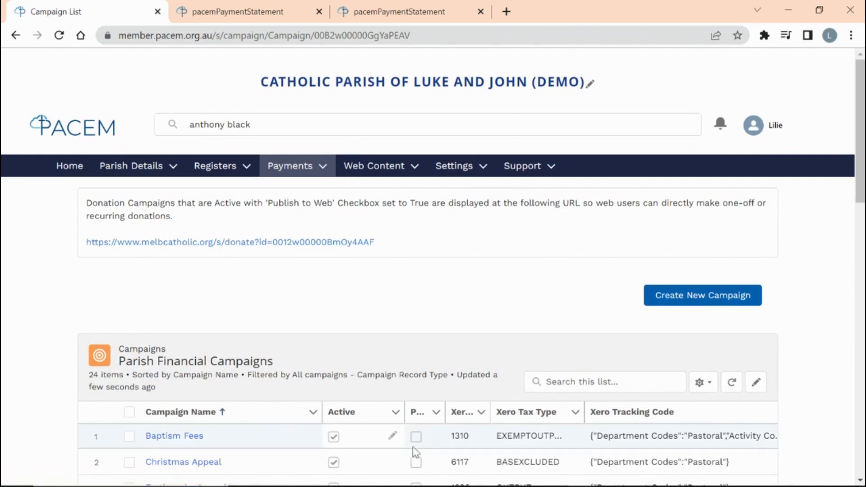
- View the public melbcatholic.org donate page offering the Parish Support - Luke and John appeal
{"action": "left_click", "coordinate": [235, 243]}
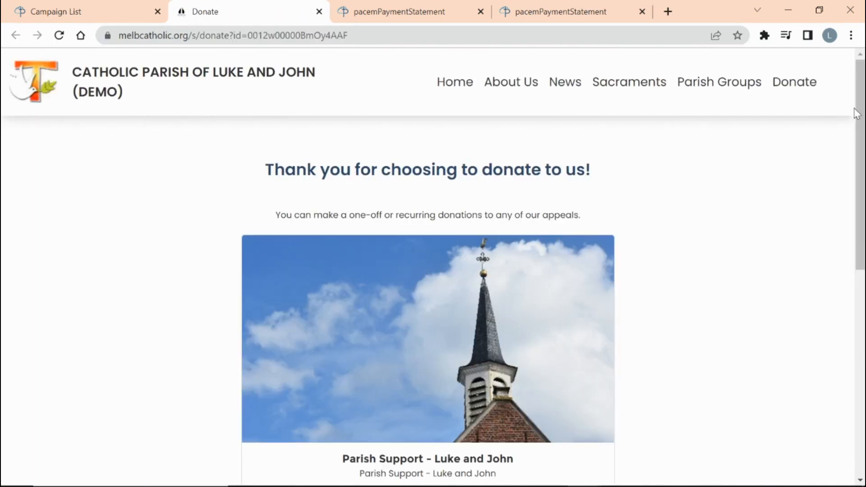
{"action": "left_click_drag", "start_coordinate": [863, 114], "coordinate": [865, 154]}
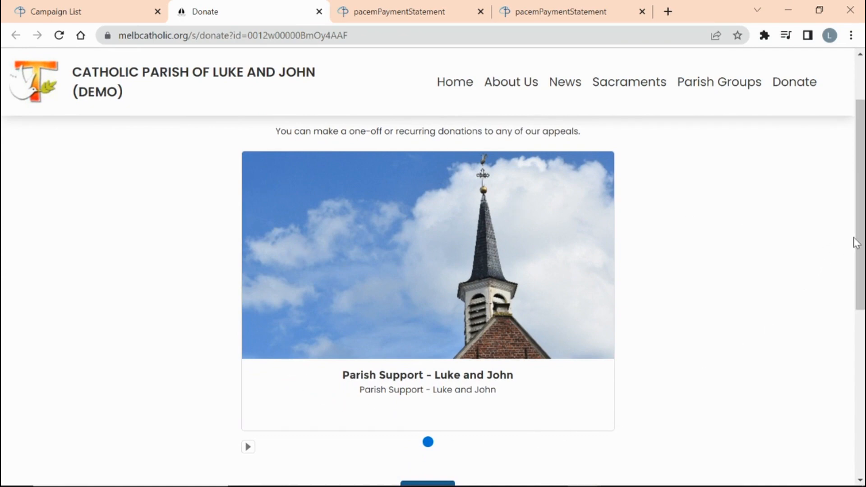
{"action": "left_click_drag", "start_coordinate": [860, 245], "coordinate": [862, 262]}
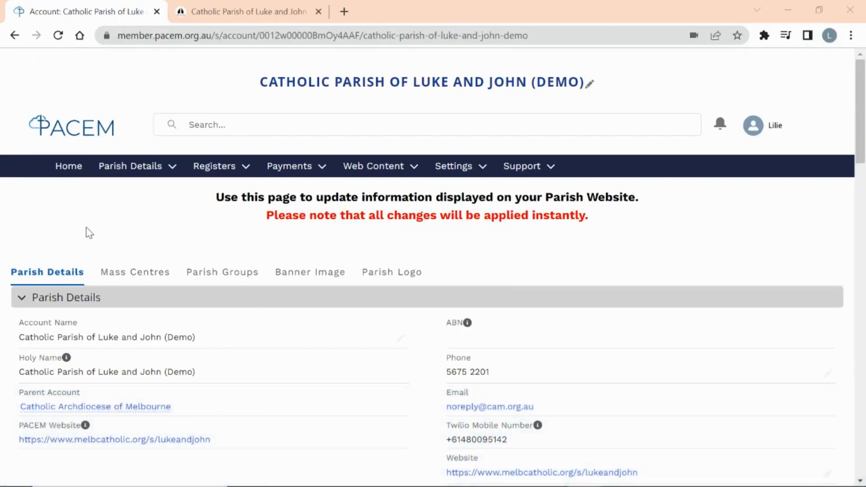
{"action": "left_click", "coordinate": [378, 170]}
{"action": "left_click", "coordinate": [378, 170]}
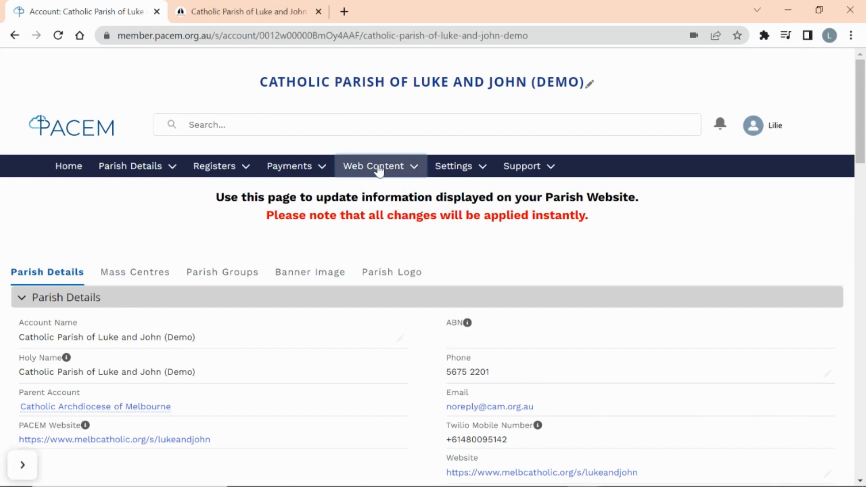
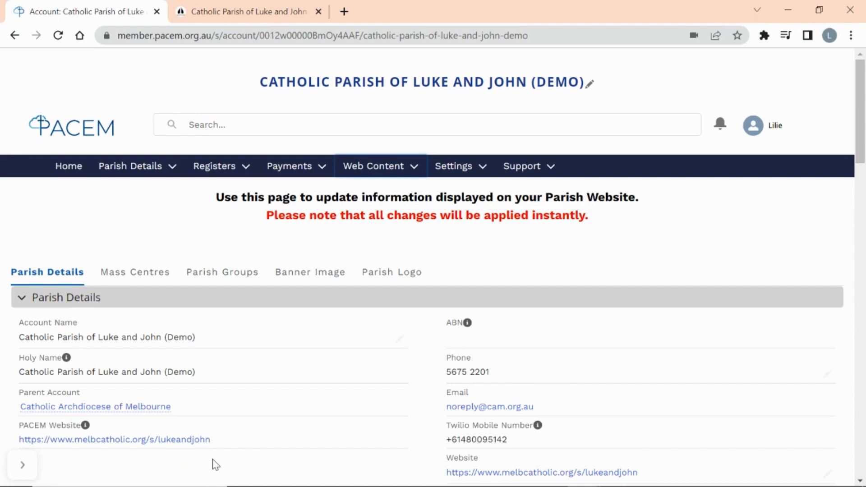
- Review the live melbcatholic.org home page down to Mass Times, Services and Parish Bulletins
{"action": "left_click", "coordinate": [249, 11]}
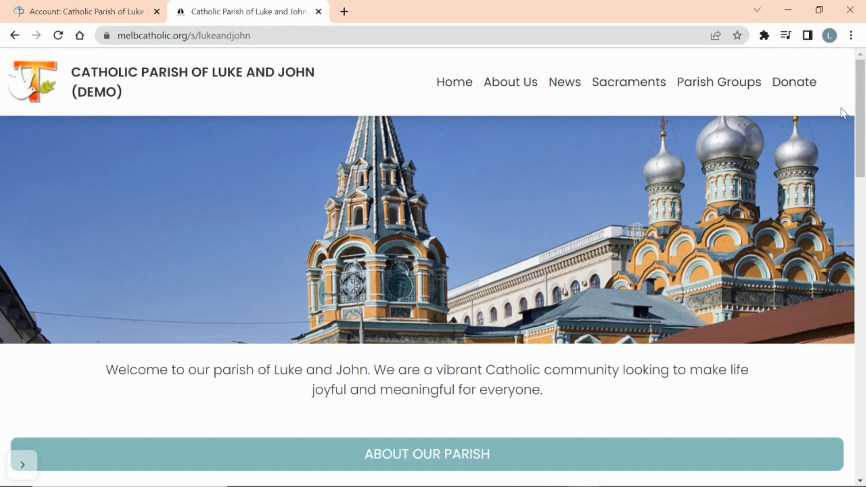
{"action": "left_click_drag", "start_coordinate": [863, 107], "coordinate": [863, 342]}
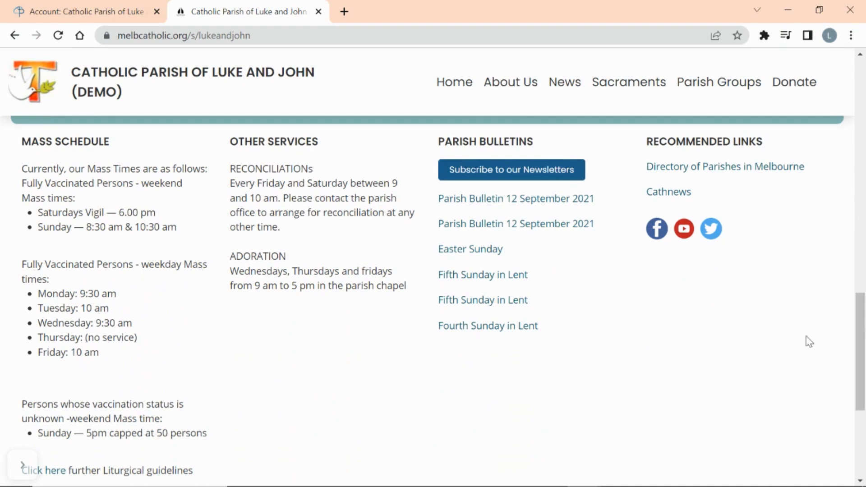
{"action": "mouse_move", "coordinate": [859, 352]}
{"action": "left_mouse_down"}
{"action": "mouse_move", "coordinate": [858, 373]}
{"action": "mouse_move", "coordinate": [859, 353]}
{"action": "left_mouse_up"}
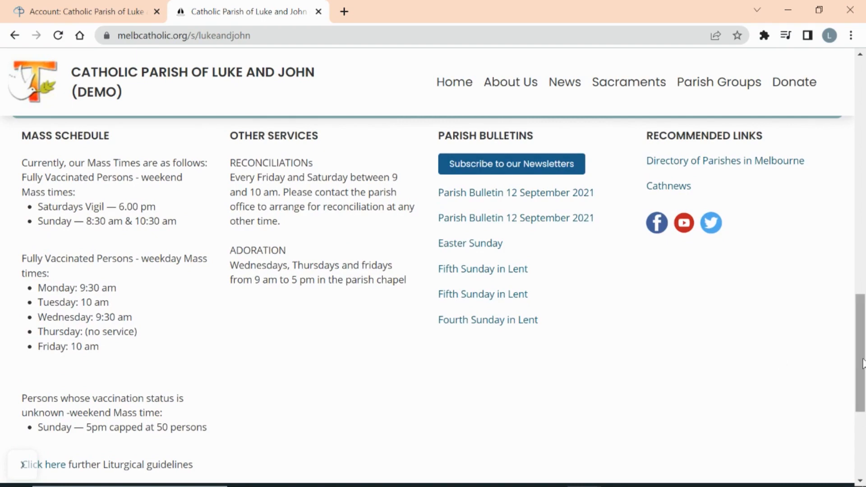
{"action": "scroll", "coordinate": [862, 364], "scroll_direction": "down", "scroll_amount": 3}
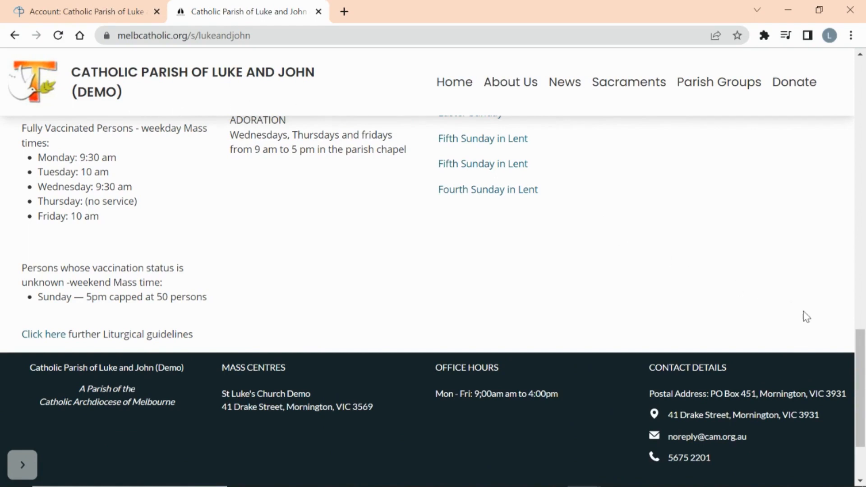
{"action": "left_click_drag", "start_coordinate": [861, 352], "coordinate": [862, 67]}
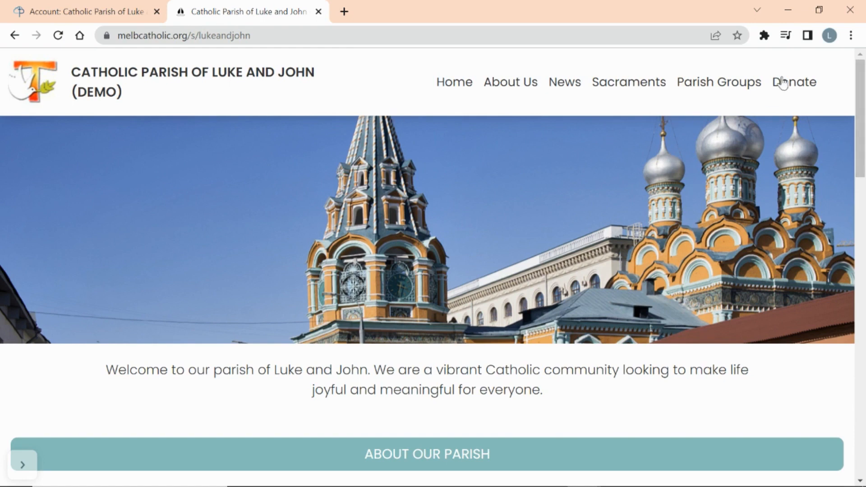
{"action": "left_click_drag", "start_coordinate": [860, 116], "coordinate": [860, 308]}
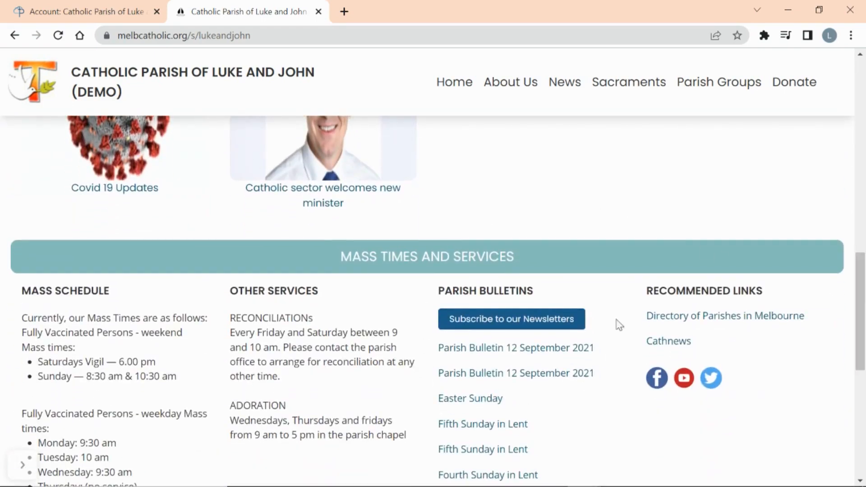
{"action": "left_click", "coordinate": [96, 15]}
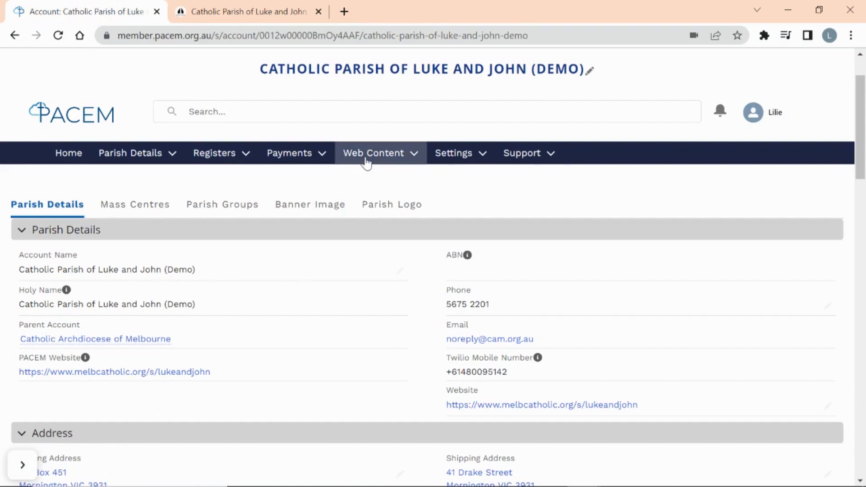
- Look through Finance Campaigns and the two Subscription Email Campaigns, ending on Blog Articles
{"action": "left_click", "coordinate": [297, 161]}
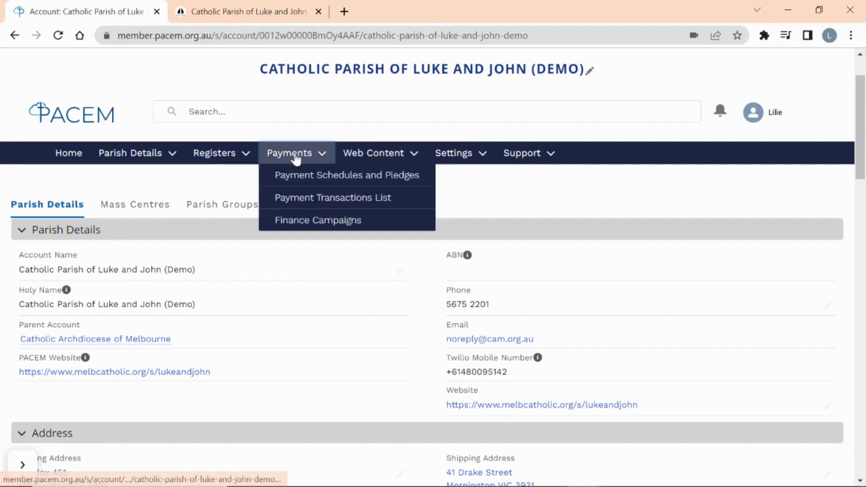
{"action": "left_click", "coordinate": [306, 219]}
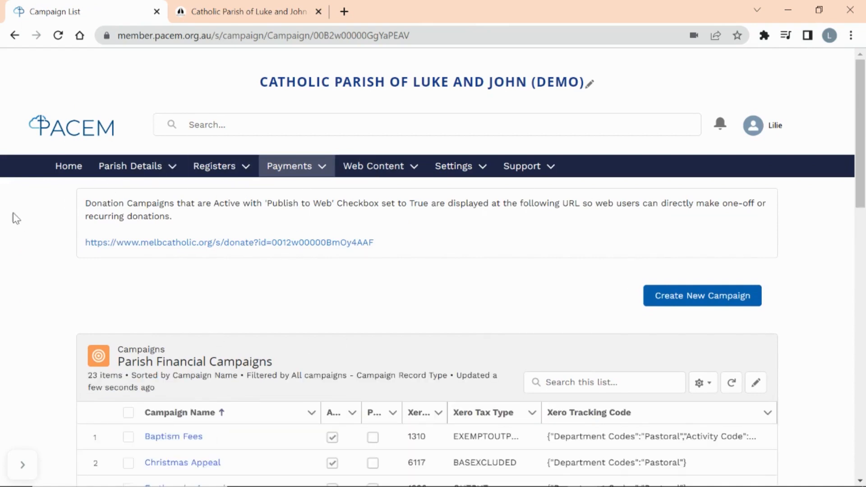
{"action": "left_click", "coordinate": [374, 168]}
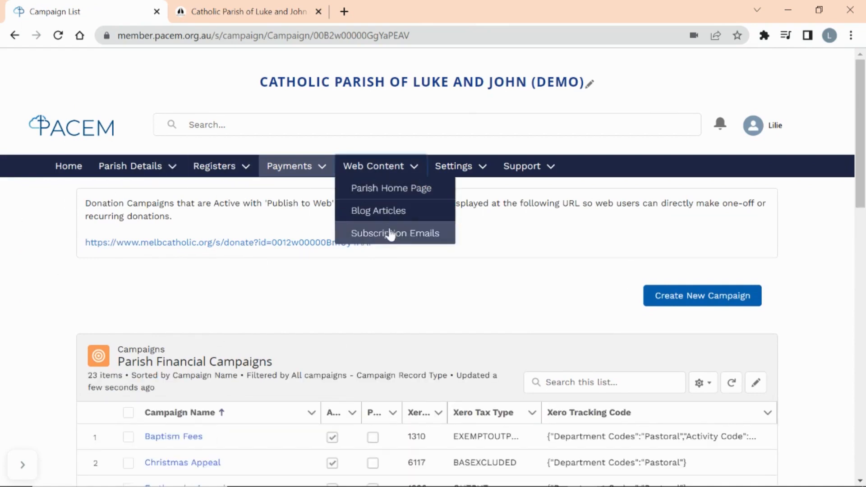
{"action": "left_click", "coordinate": [392, 234]}
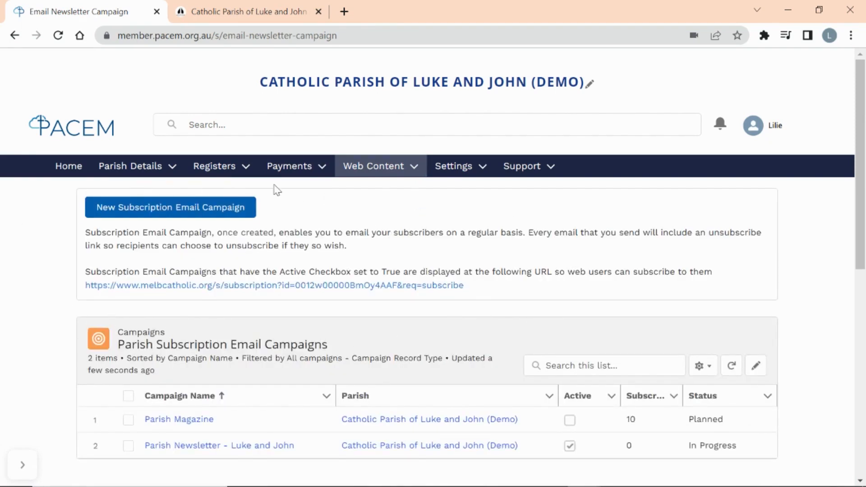
{"action": "left_click", "coordinate": [387, 173]}
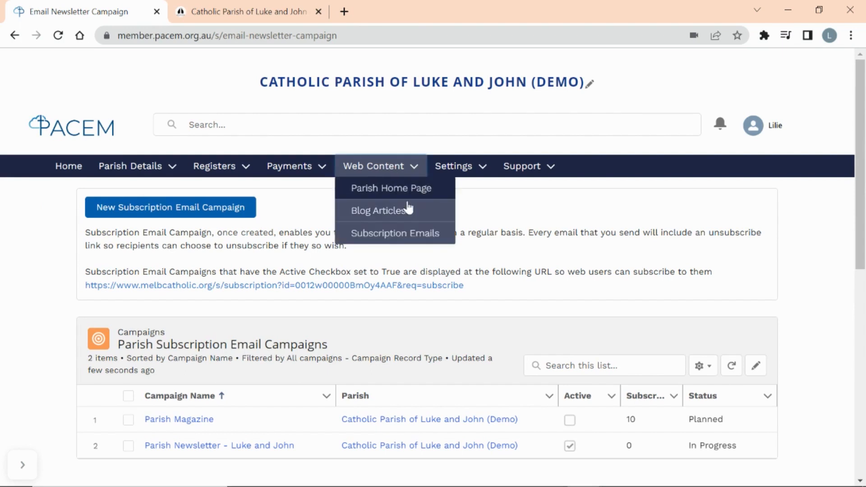
{"action": "left_click", "coordinate": [408, 216]}
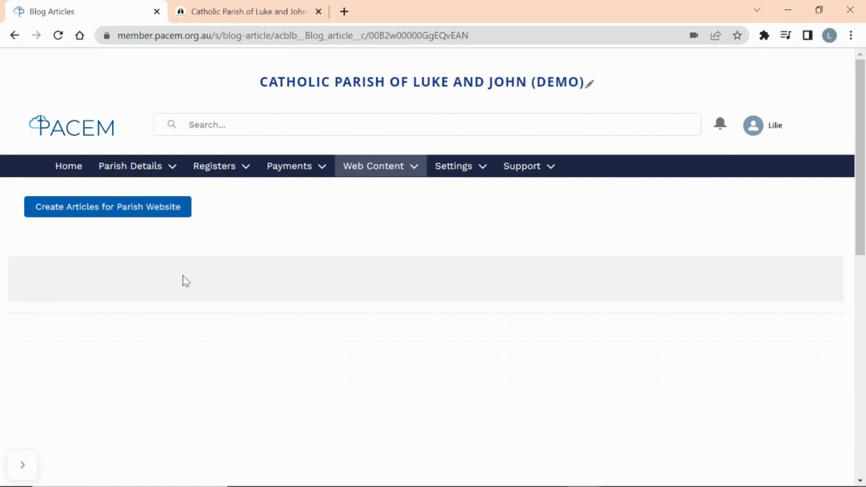
- Start a new website article, comparing it against the live parish site
{"action": "left_click", "coordinate": [118, 211]}
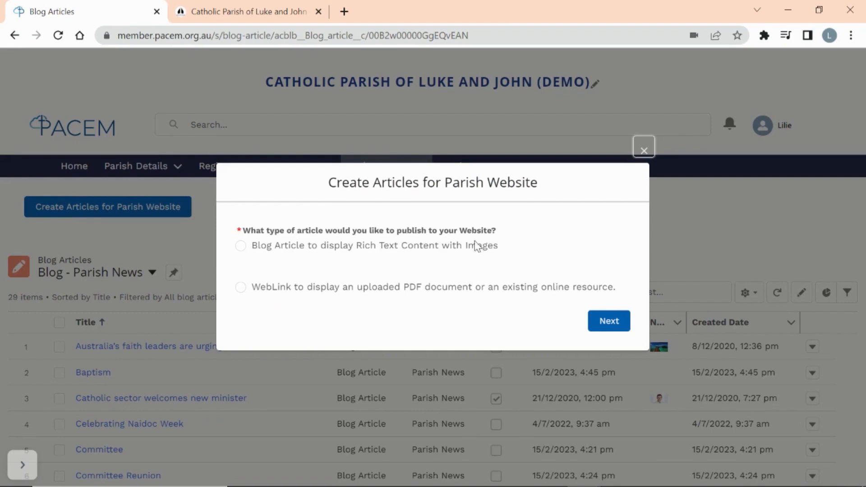
{"action": "left_click", "coordinate": [298, 11]}
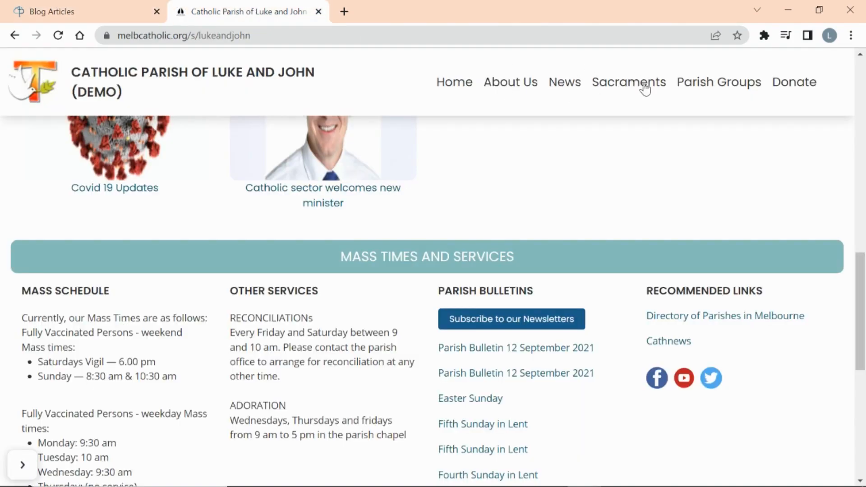
{"action": "left_click", "coordinate": [127, 11]}
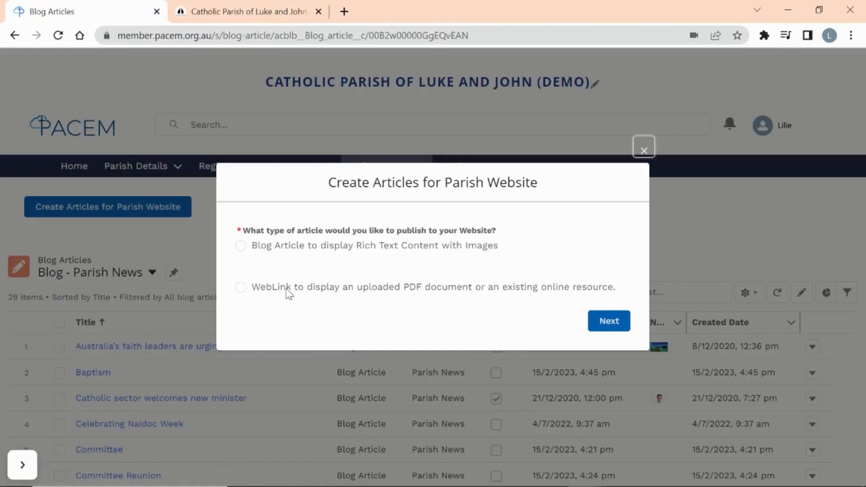
{"action": "left_click", "coordinate": [276, 19]}
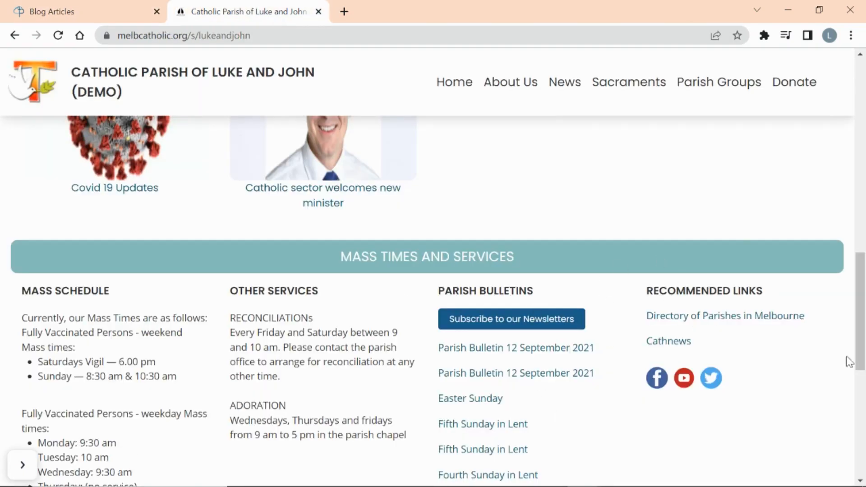
{"action": "left_click", "coordinate": [83, 18]}
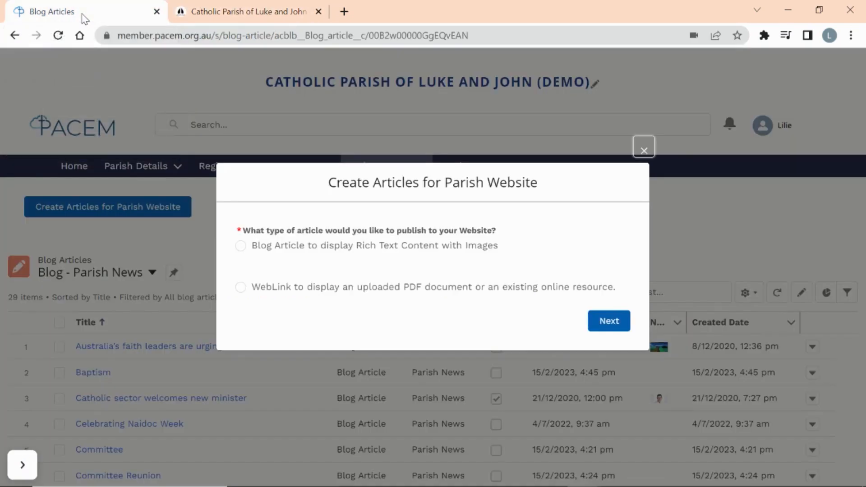
- Create a Blog Article titled 'Baptism Reunion' in the Parish News category
{"action": "left_click", "coordinate": [242, 247]}
{"action": "left_click", "coordinate": [609, 327]}
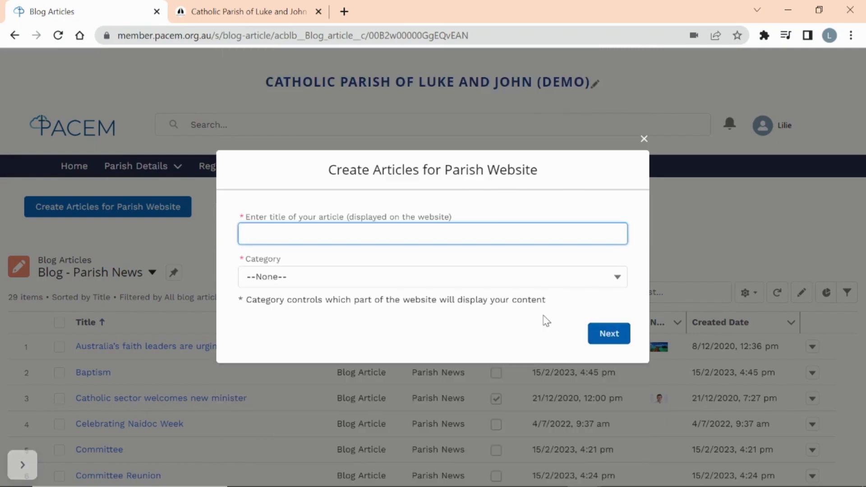
{"action": "key", "text": "Tab"}
{"action": "left_click", "coordinate": [386, 286]}
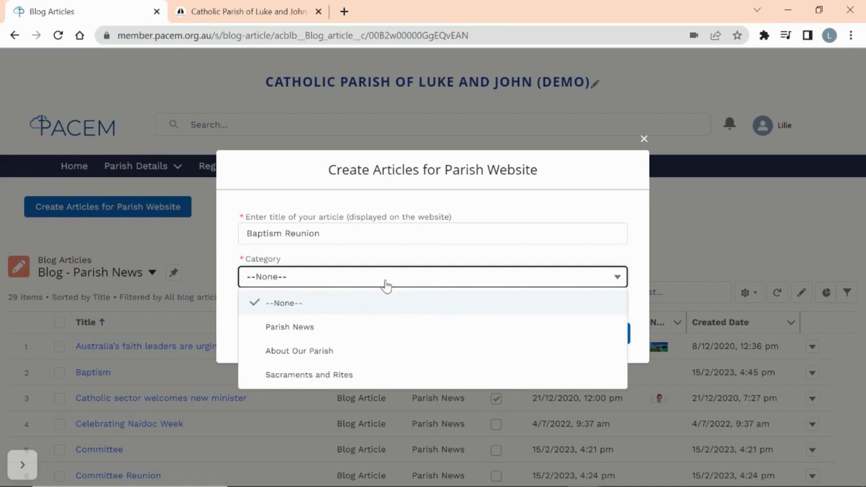
{"action": "left_click", "coordinate": [290, 336]}
{"action": "left_click", "coordinate": [609, 334]}
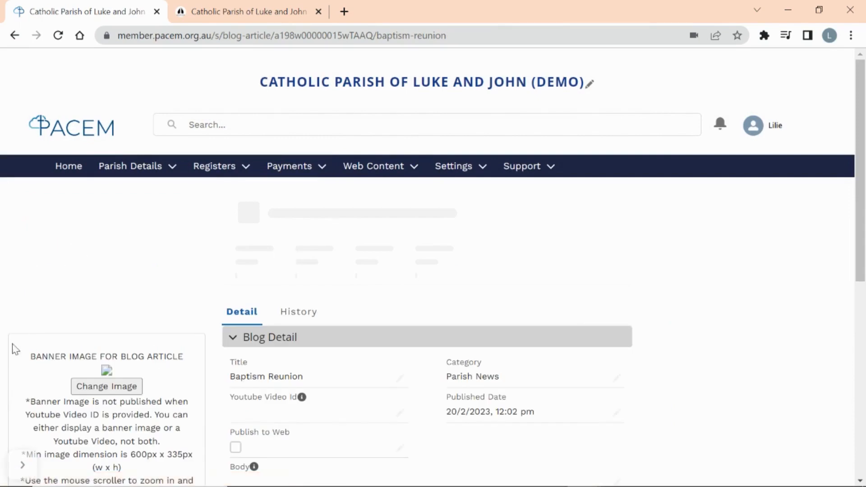
- Mark the Baptism Reunion article to Publish to Web
{"action": "scroll", "coordinate": [364, 384], "scroll_direction": "down", "scroll_amount": 2}
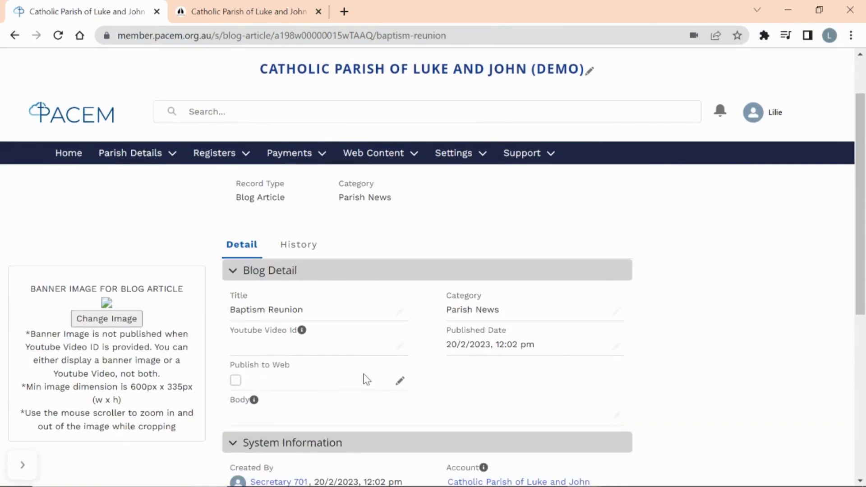
{"action": "left_click", "coordinate": [400, 380]}
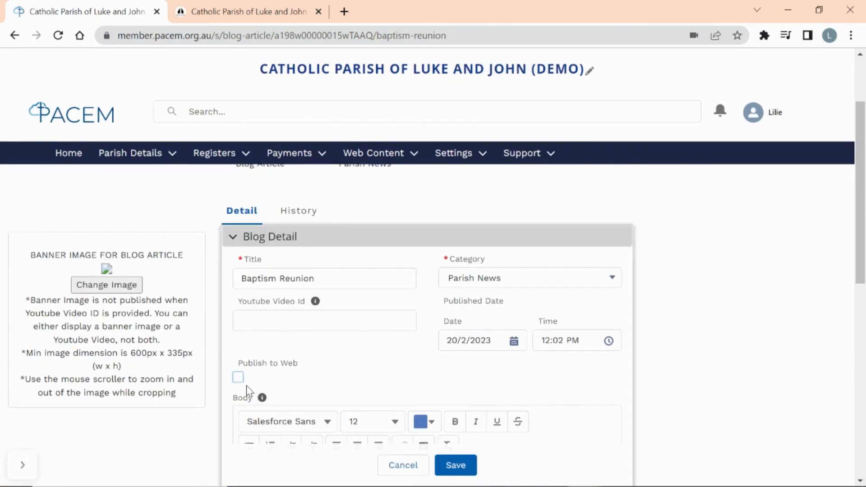
{"action": "left_click", "coordinate": [238, 378]}
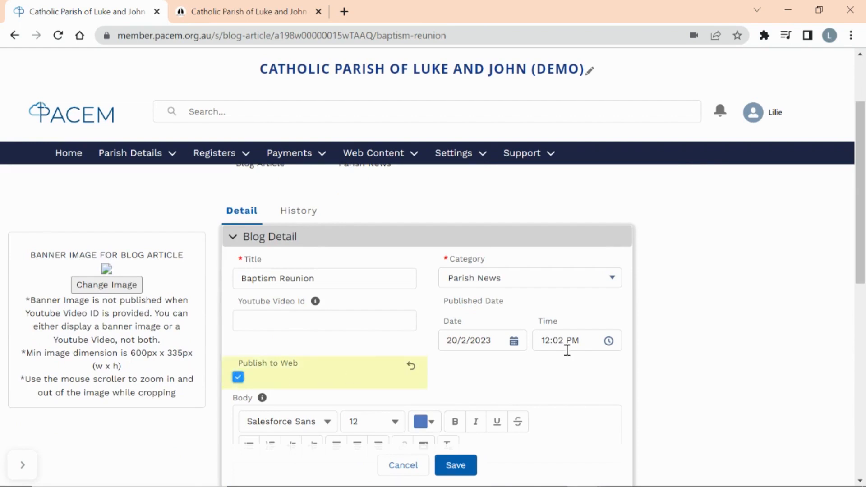
{"action": "scroll", "coordinate": [568, 354], "scroll_direction": "down", "scroll_amount": 2}
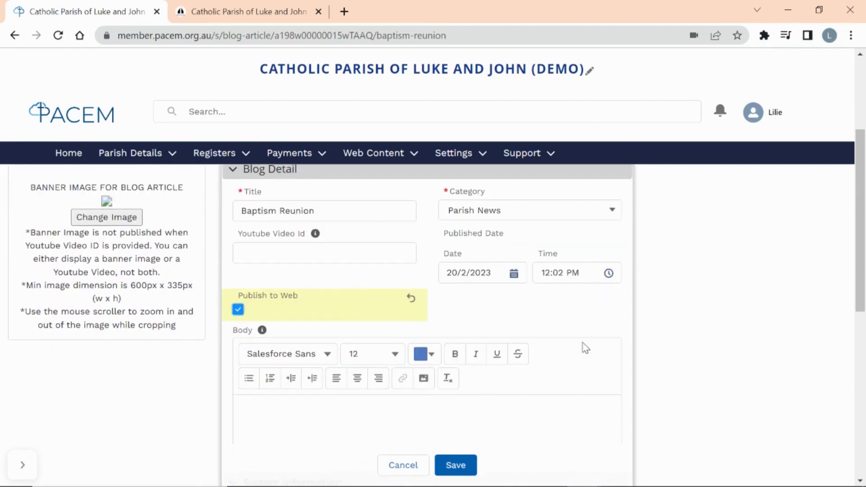
{"action": "scroll", "coordinate": [584, 345], "scroll_direction": "down", "scroll_amount": 1}
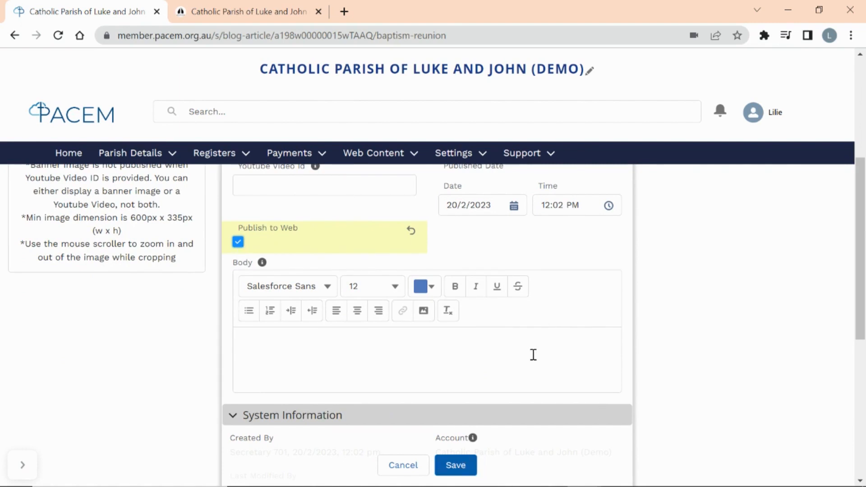
{"action": "scroll", "coordinate": [533, 354], "scroll_direction": "up", "scroll_amount": 5}
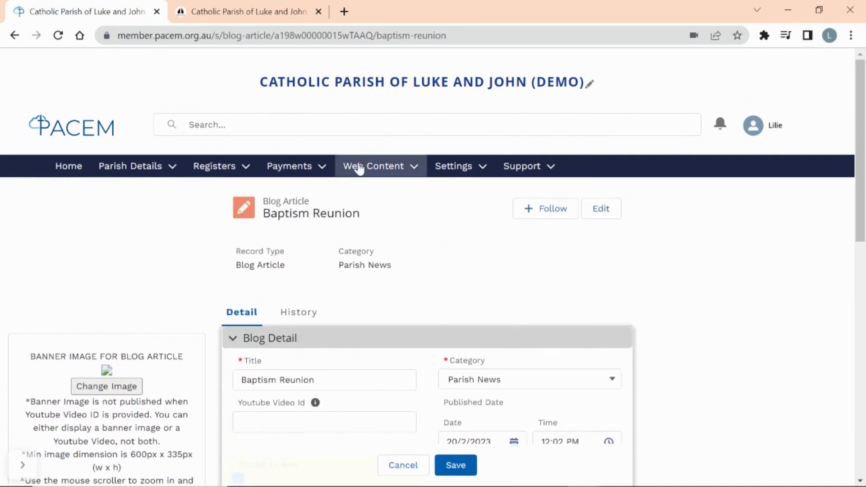
- Start a new WebLink article for a PDF from the Blog Articles list
{"action": "left_click", "coordinate": [360, 170]}
{"action": "left_click", "coordinate": [367, 210]}
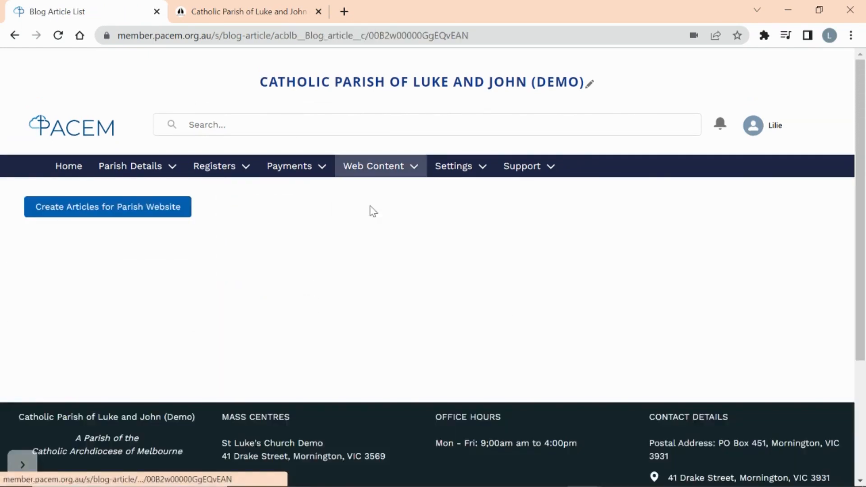
{"action": "left_click", "coordinate": [137, 212]}
{"action": "left_click", "coordinate": [240, 288]}
{"action": "left_click", "coordinate": [615, 328]}
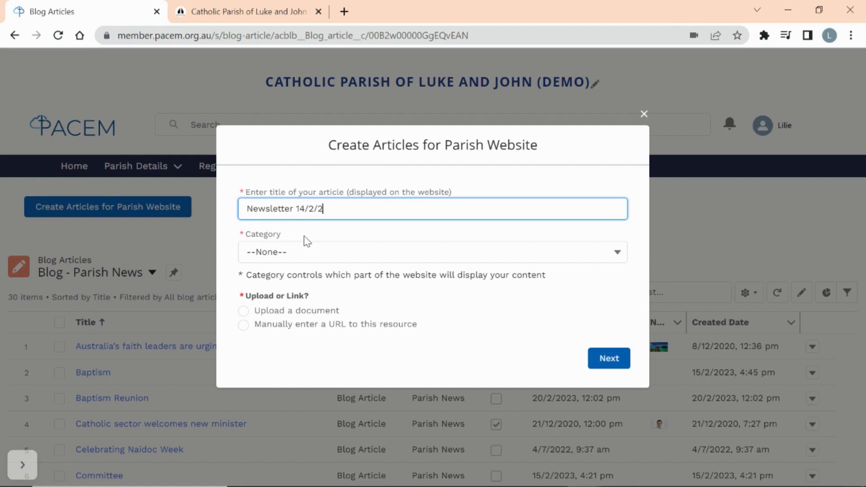
- File Newsletter 14/2/2023 under Parish Bulletin as an uploaded document and begin choosing the file
{"action": "left_click", "coordinate": [298, 253]}
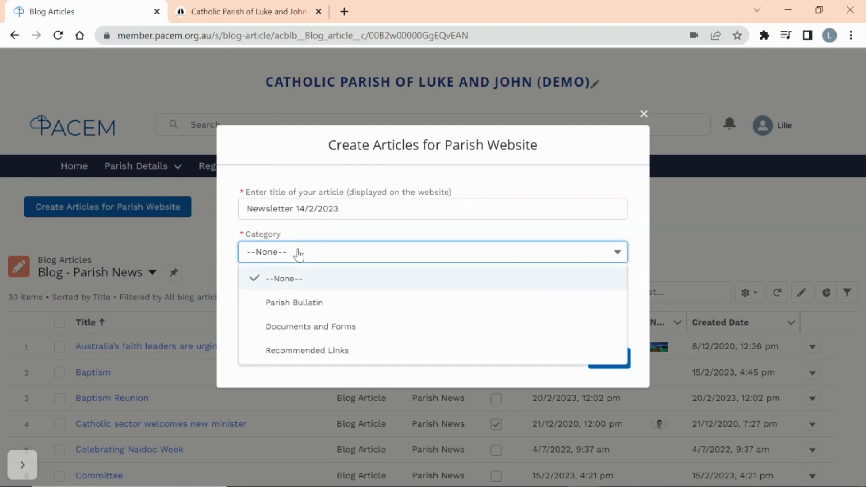
{"action": "left_click", "coordinate": [300, 306]}
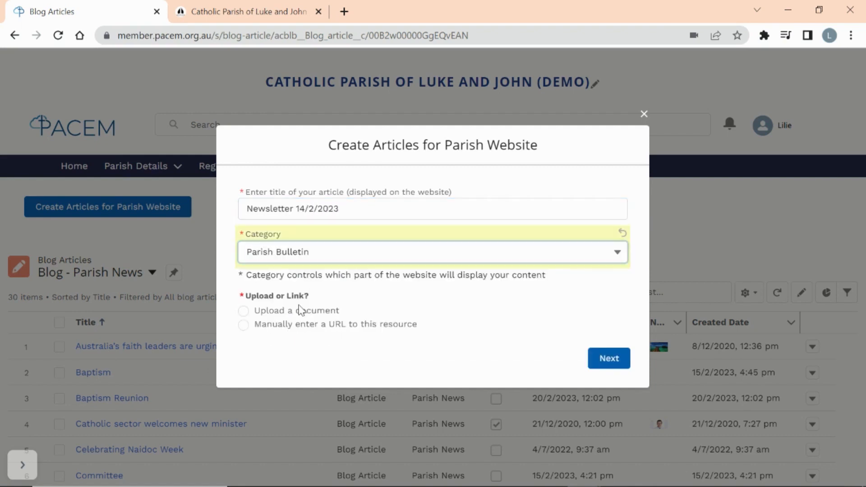
{"action": "left_click", "coordinate": [244, 314]}
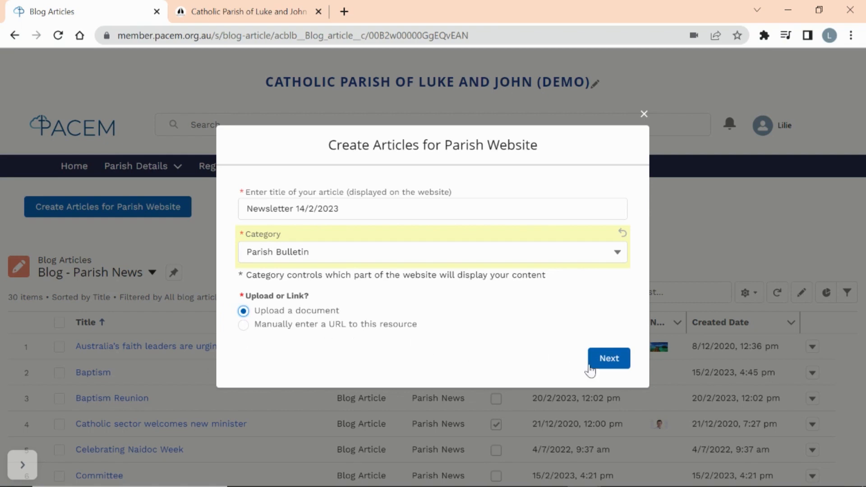
{"action": "left_click", "coordinate": [609, 359]}
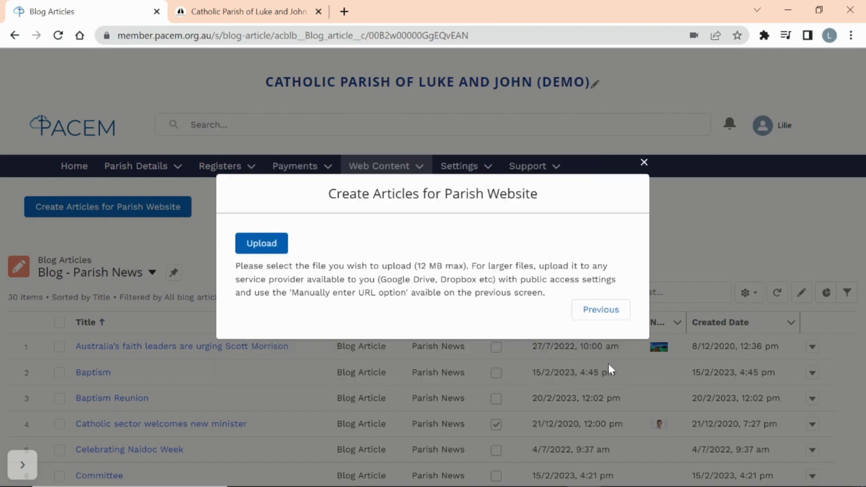
{"action": "left_click", "coordinate": [263, 250]}
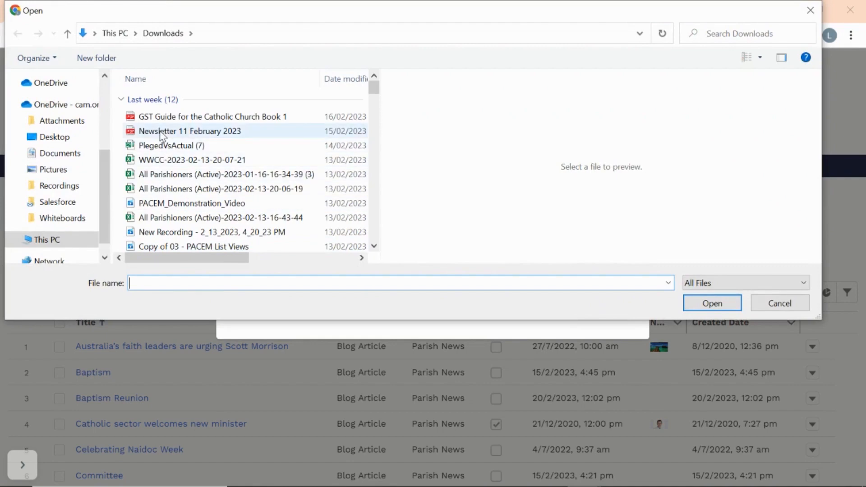
- Upload 'Newsletter 11 February 2023' and save the article with Publish to Web ticked
{"action": "left_click", "coordinate": [161, 131]}
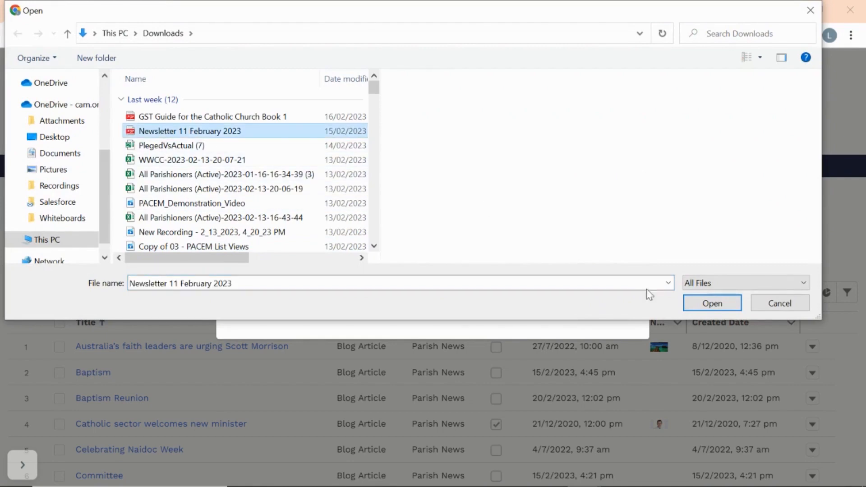
{"action": "left_click", "coordinate": [711, 303]}
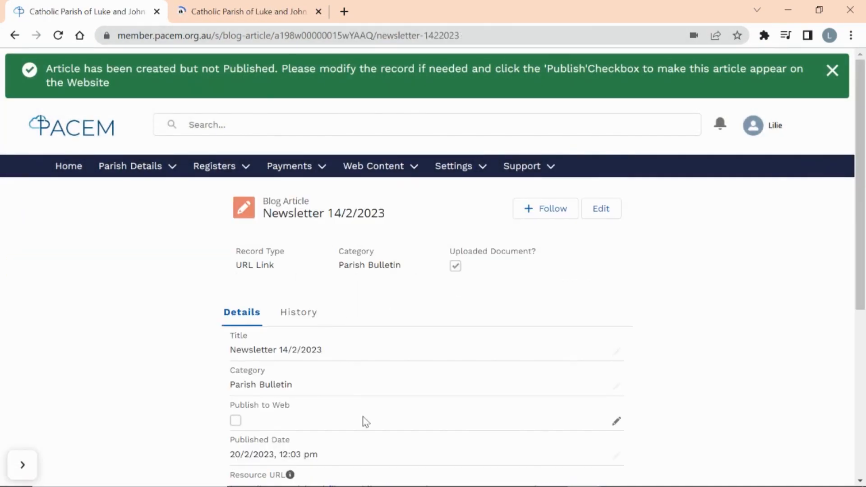
{"action": "left_click", "coordinate": [616, 421]}
{"action": "left_click", "coordinate": [238, 429]}
{"action": "left_click", "coordinate": [455, 465]}
- Check the parish website tab for the newly published newsletter
{"action": "left_click", "coordinate": [185, 13]}
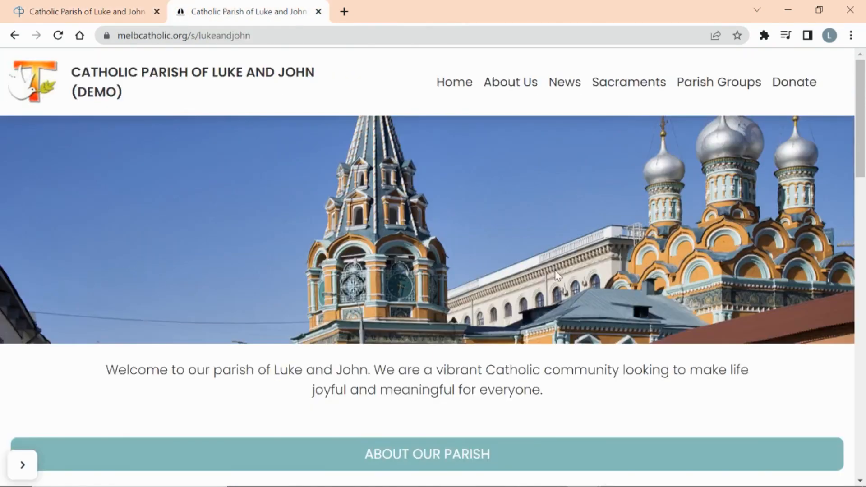
{"action": "scroll", "coordinate": [558, 276], "scroll_direction": "down", "scroll_amount": 7}
{"action": "scroll", "coordinate": [558, 276], "scroll_direction": "down", "scroll_amount": 9}
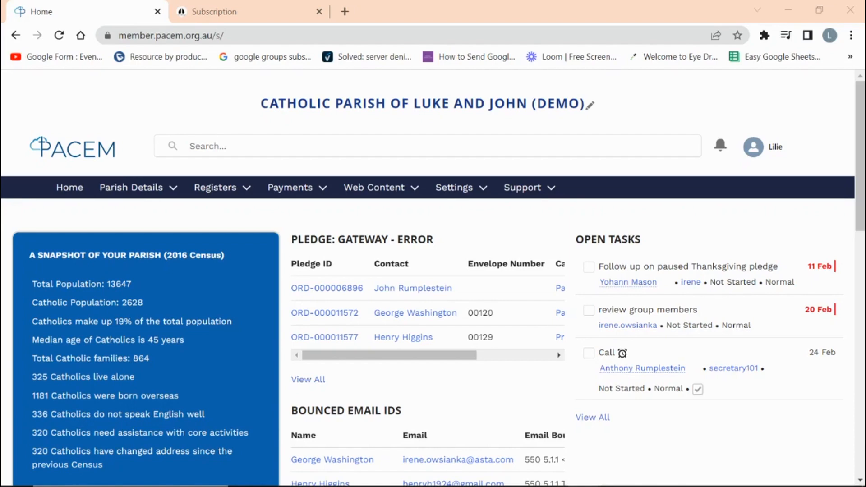
{"action": "left_click", "coordinate": [415, 194]}
- Open Subscription Emails and review the parish's public subscription form via its URL
{"action": "left_click", "coordinate": [404, 257]}
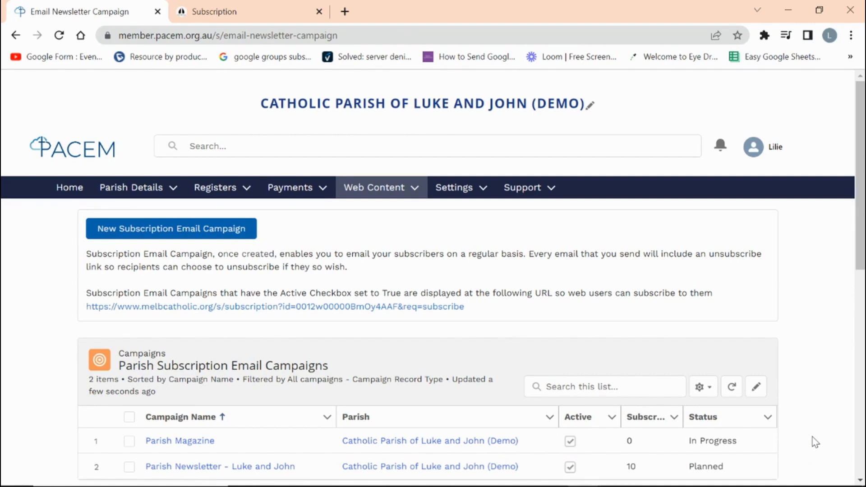
{"action": "left_click", "coordinate": [379, 309]}
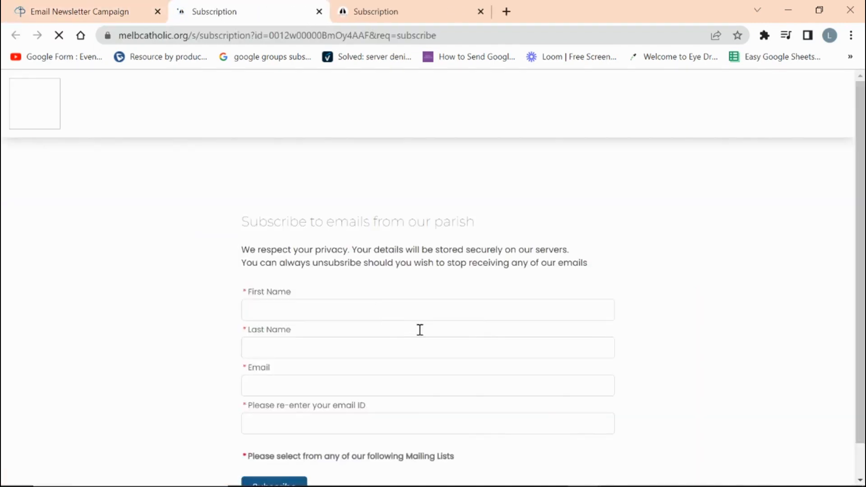
{"action": "scroll", "coordinate": [679, 396], "scroll_direction": "down", "scroll_amount": 3}
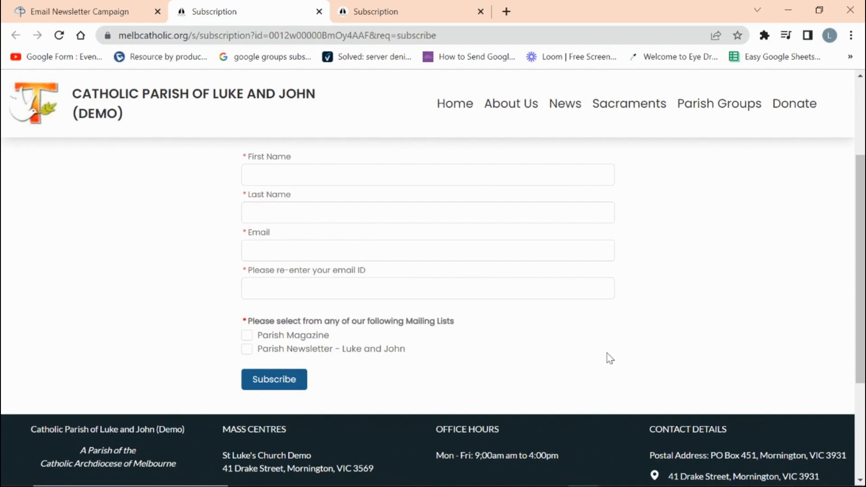
{"action": "scroll", "coordinate": [610, 358], "scroll_direction": "up", "scroll_amount": 2}
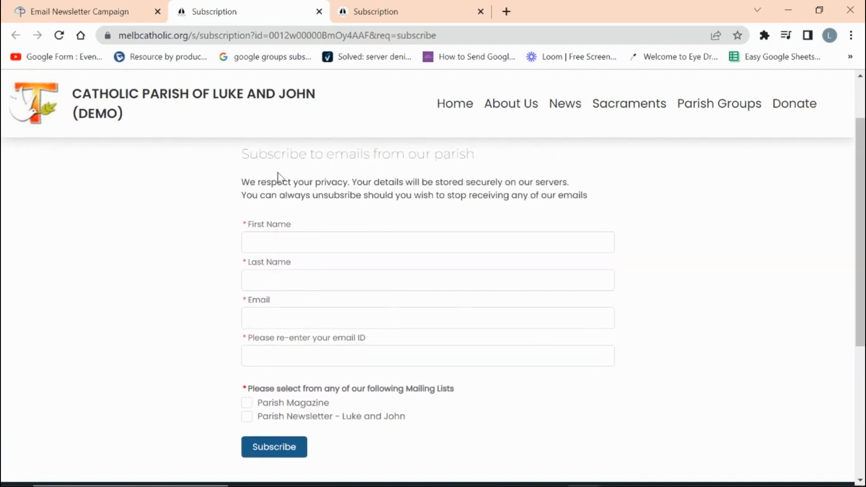
{"action": "left_click", "coordinate": [59, 16]}
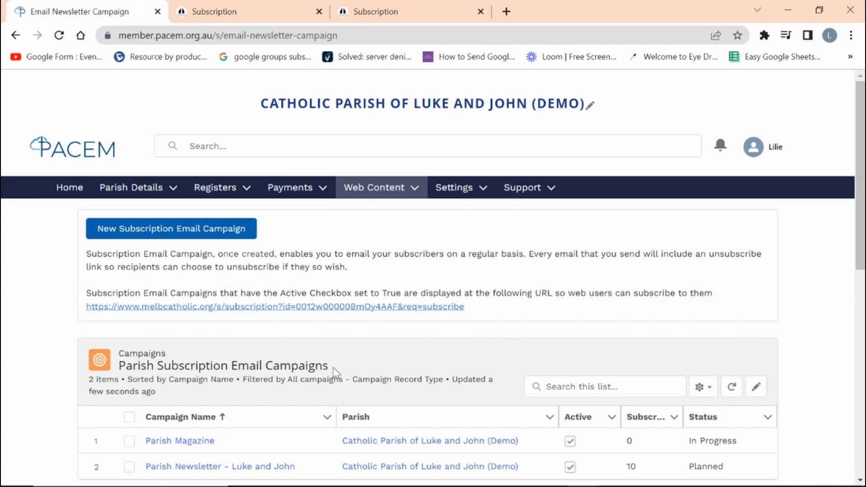
- Open the Parish Newsletter - Luke and John campaign and view its Send Newsletter Email compose form
{"action": "left_click", "coordinate": [212, 468]}
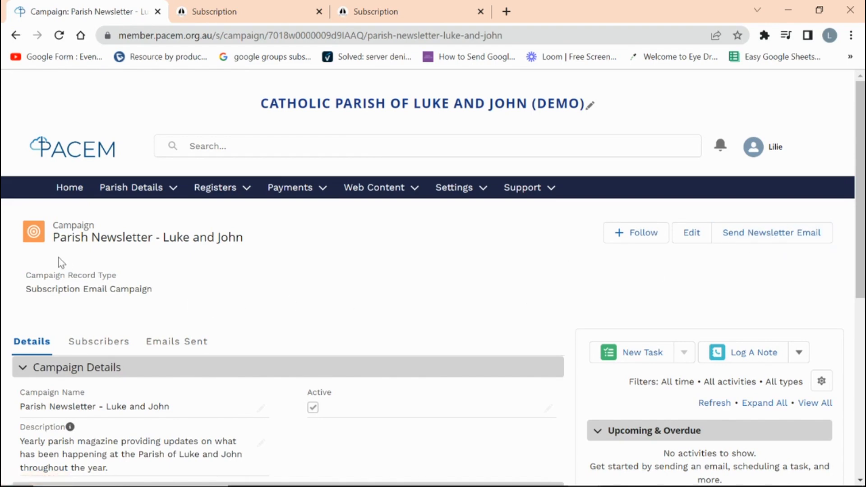
{"action": "left_click", "coordinate": [747, 233]}
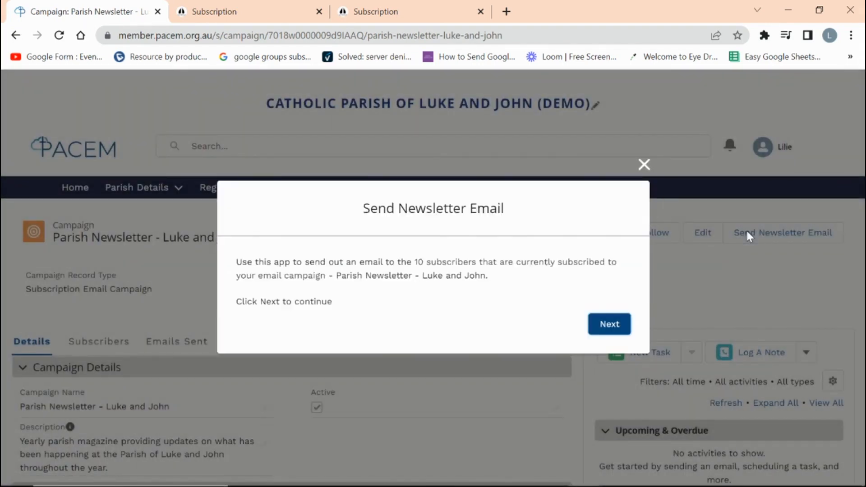
{"action": "left_click", "coordinate": [607, 334]}
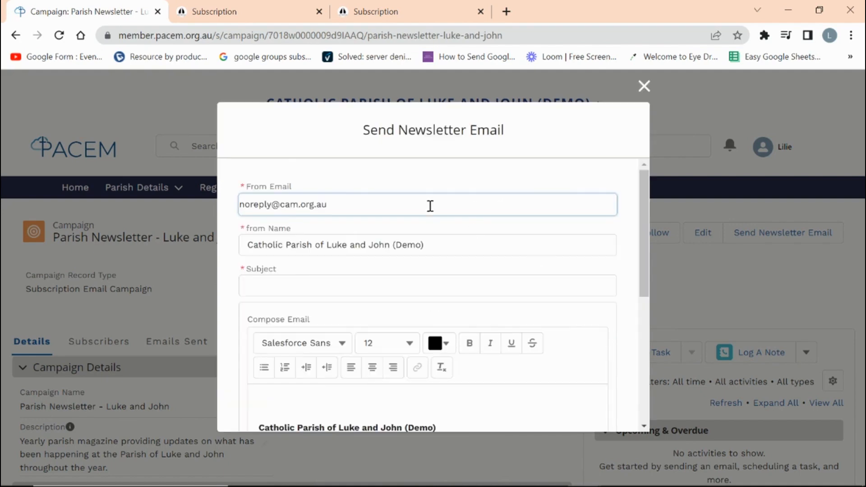
{"action": "left_click_drag", "start_coordinate": [643, 280], "coordinate": [663, 397]}
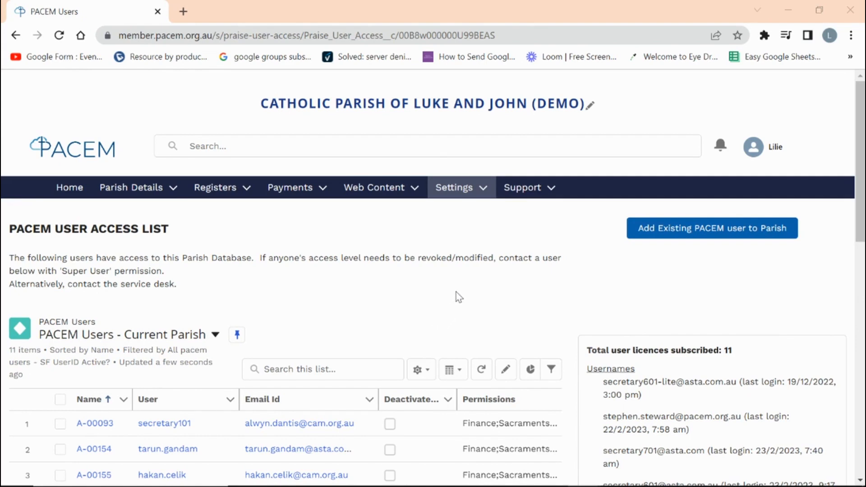
- Browse Help Topics and open the Donations, Payments, Accounting topic's articles
{"action": "left_click", "coordinate": [520, 193]}
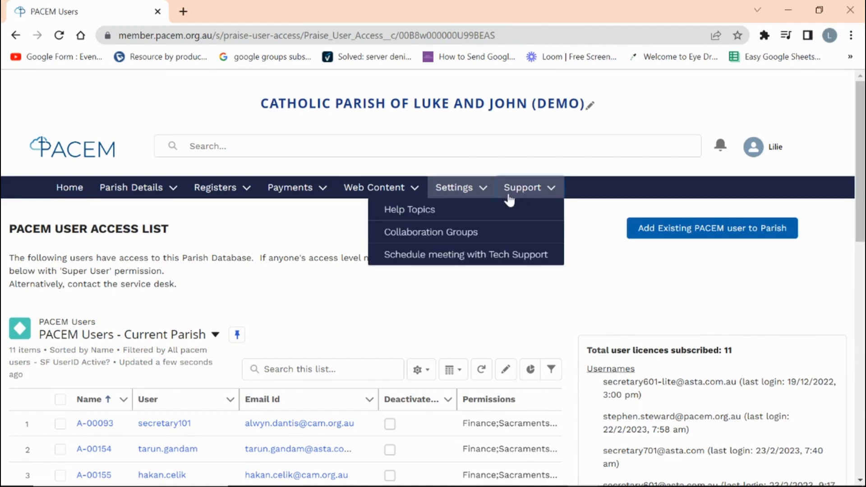
{"action": "left_click", "coordinate": [477, 215]}
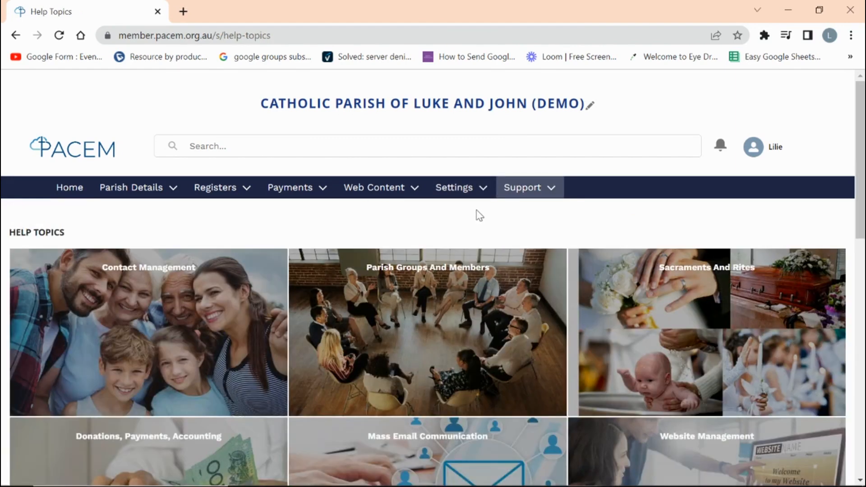
{"action": "scroll", "coordinate": [495, 412], "scroll_direction": "down", "scroll_amount": 3}
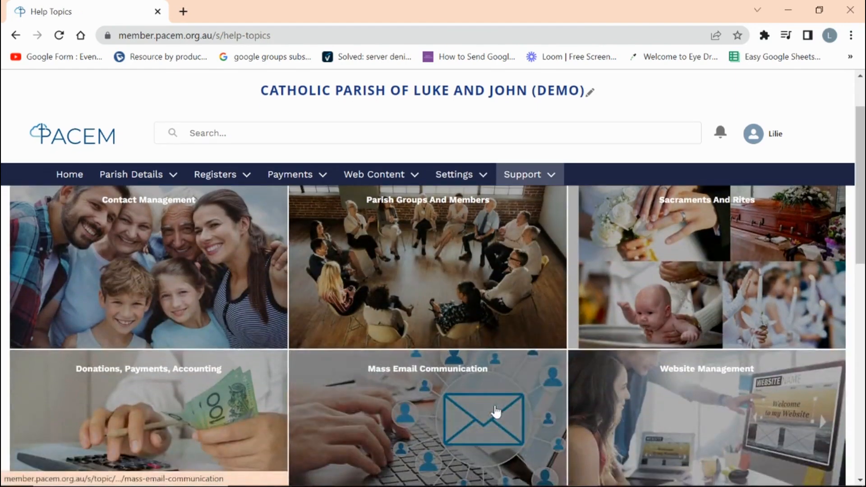
{"action": "scroll", "coordinate": [441, 399], "scroll_direction": "up", "scroll_amount": 3}
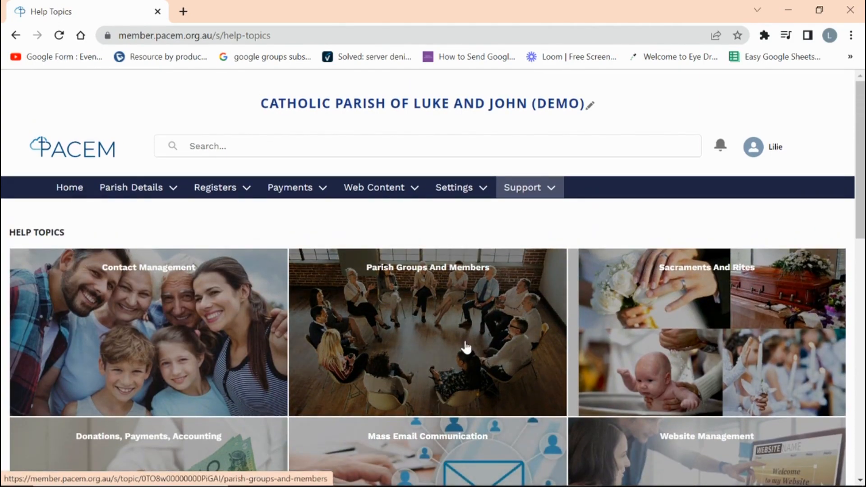
{"action": "left_click", "coordinate": [208, 441]}
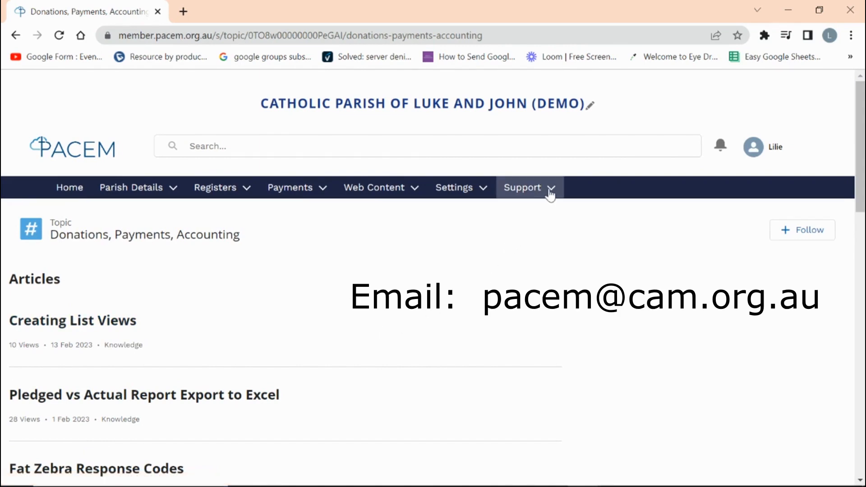
{"action": "left_click", "coordinate": [532, 194]}
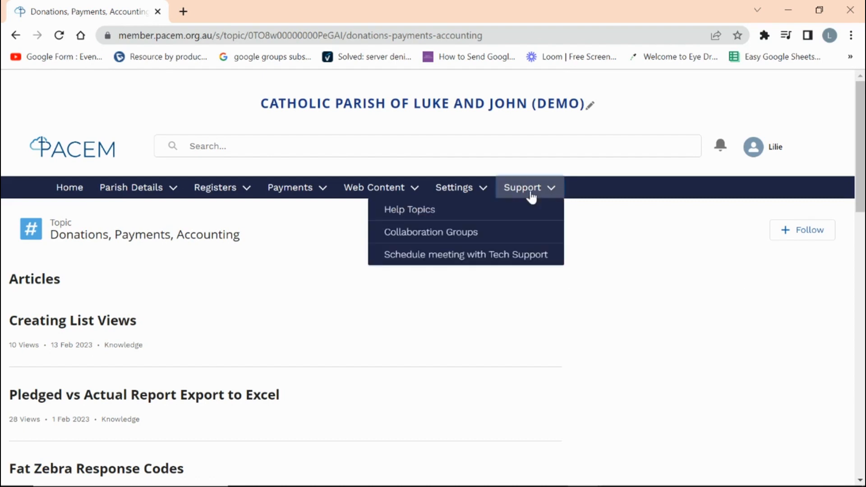
- View the PACEM HYPERCARE tech support booking calendar, then return to the portal Home page
{"action": "left_click", "coordinate": [458, 257]}
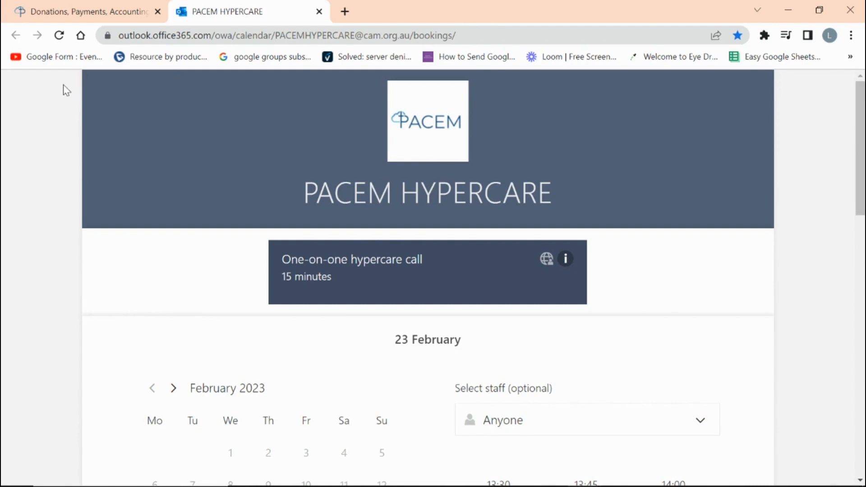
{"action": "left_click", "coordinate": [64, 16]}
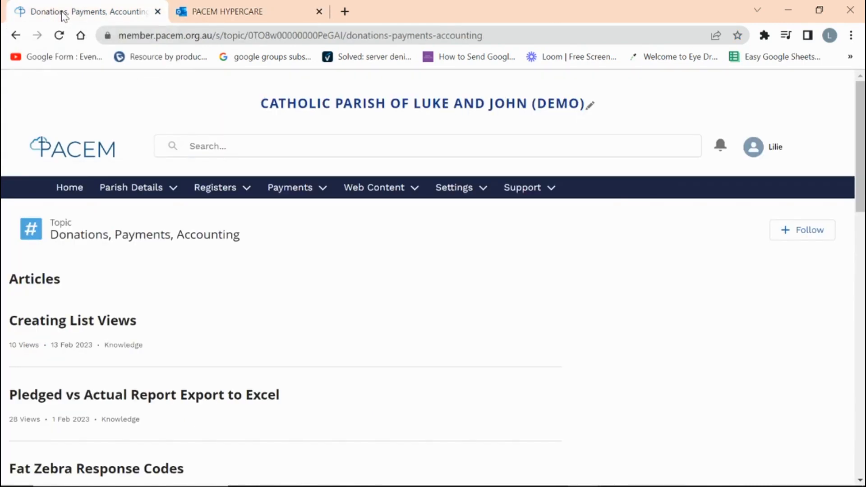
{"action": "left_click", "coordinate": [71, 193]}
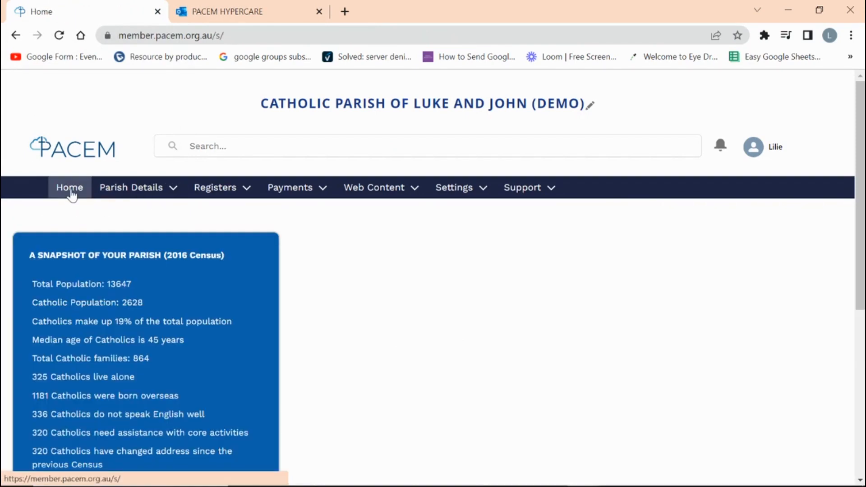